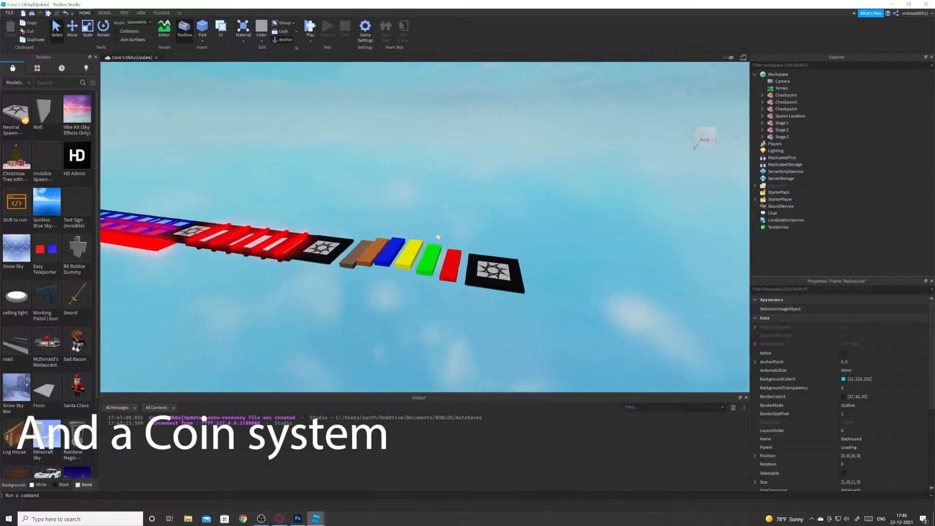
- Search the model library for "coin" and insert the "Coin for simulators!" model onto the final checkpoint platform
key(w)
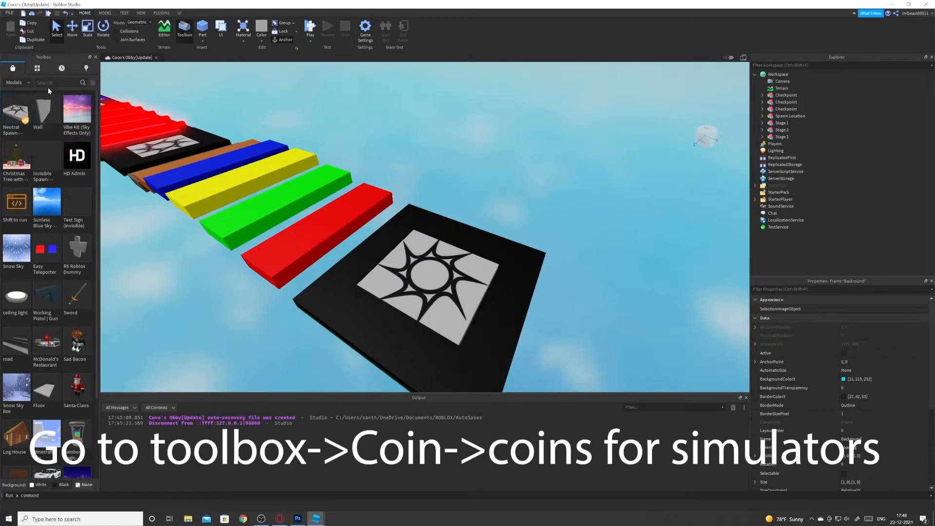
text(coin)
key(Return)
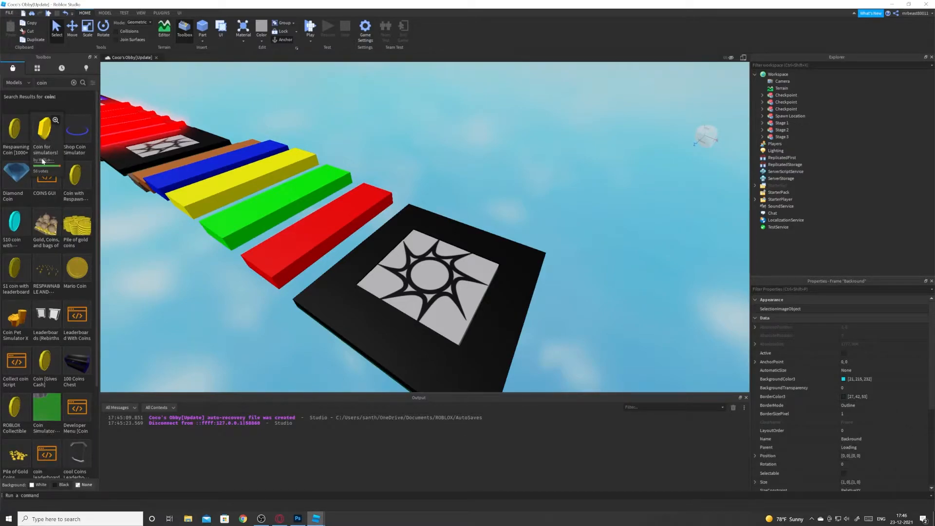
click(46, 143)
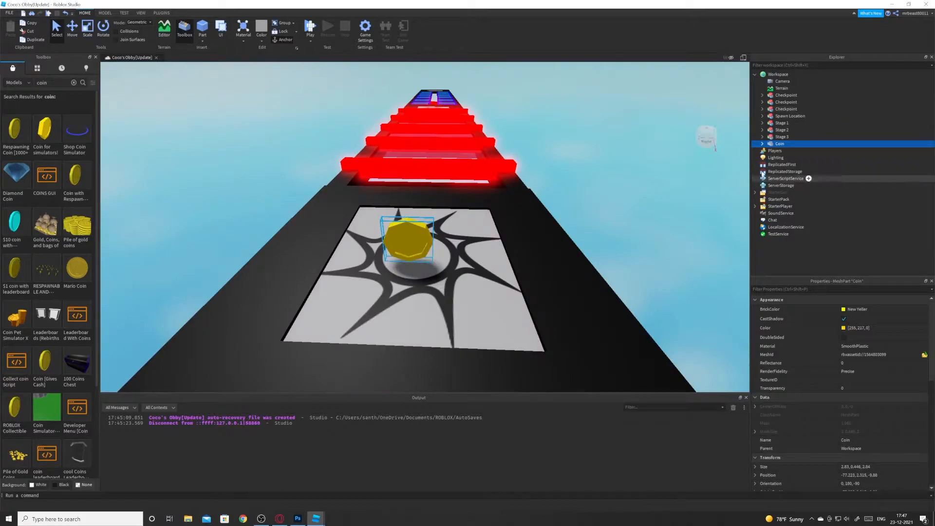
- Delete the "Instructions READ ME!" script from the Coin model and move its leaderstats script into ServerScriptService
click(763, 144)
click(793, 166)
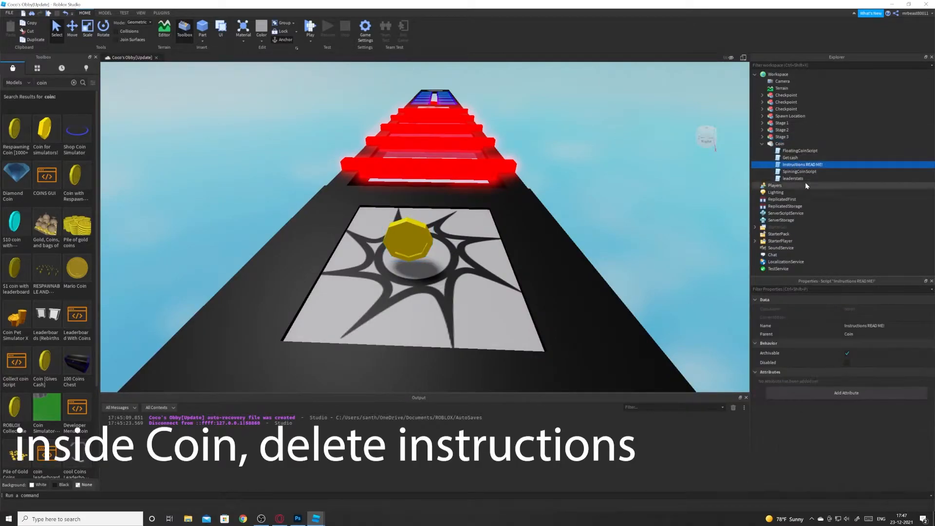
key(Delete)
drag(792, 172, 784, 208)
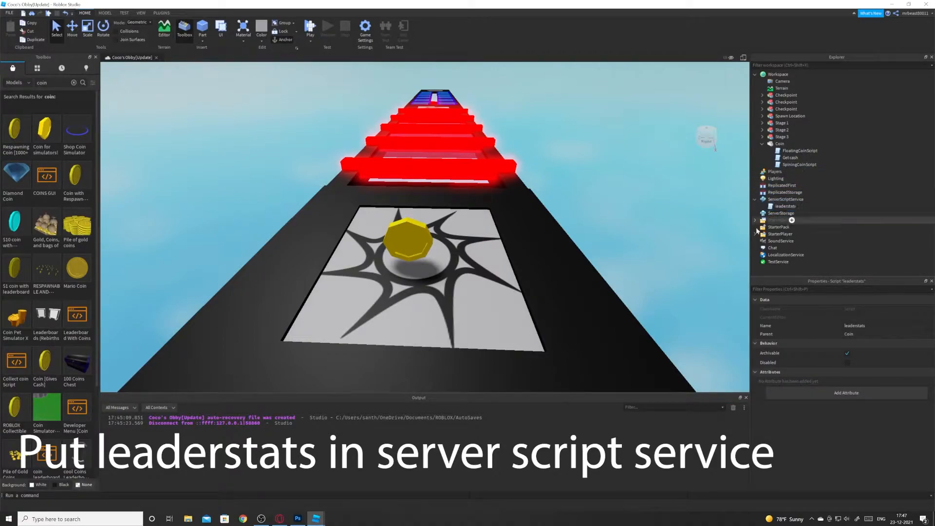
click(755, 199)
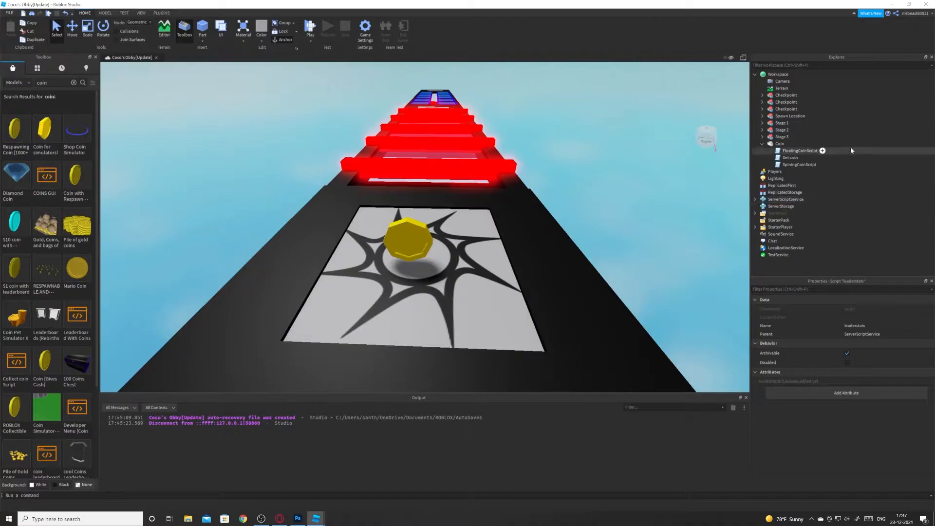
- Examine the amount added to Coins.Value in the Coin model's Get cash script, and close the script
double_click(792, 157)
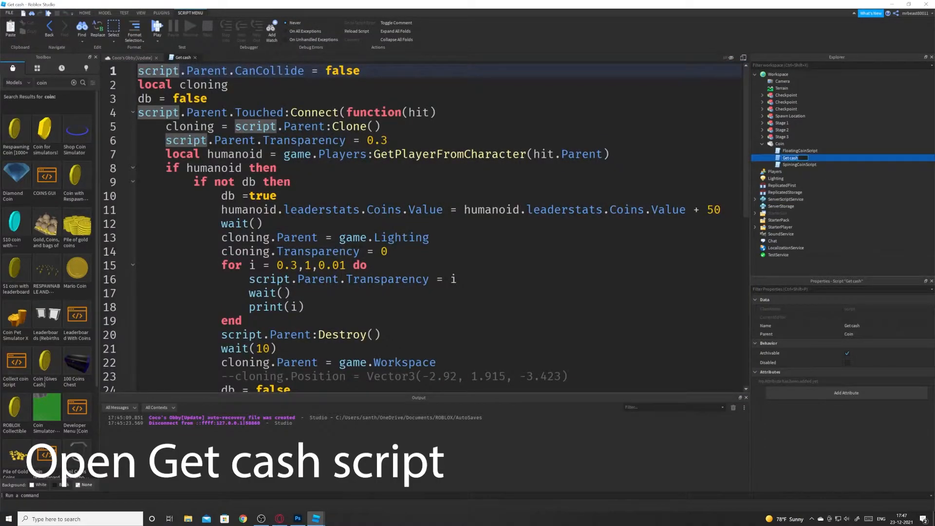
drag(721, 210, 708, 210)
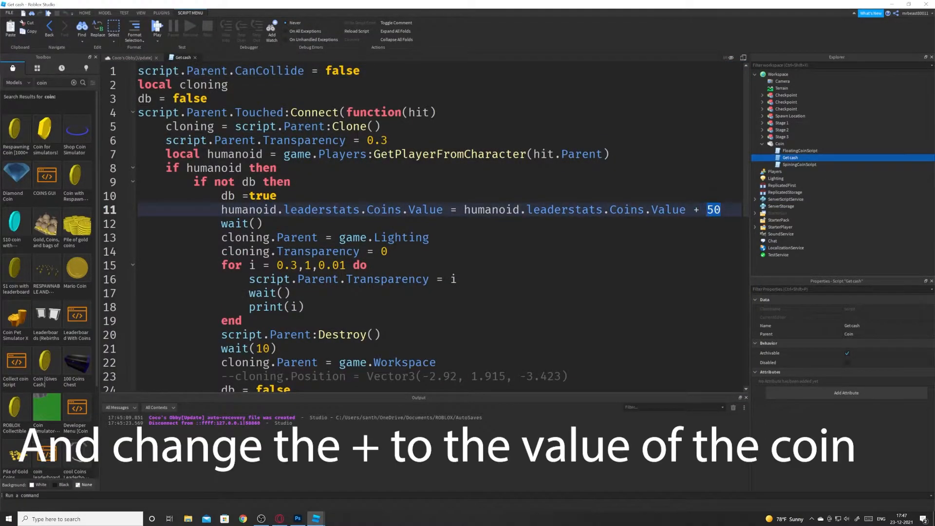
click(194, 58)
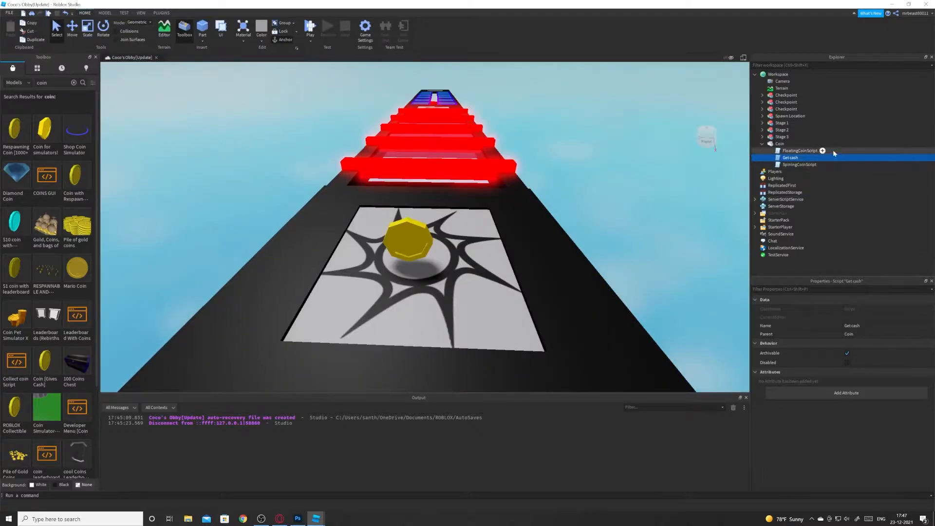
- Set the starting Coins.Value to 50 in the leaderstats script and close it
click(756, 199)
double_click(785, 206)
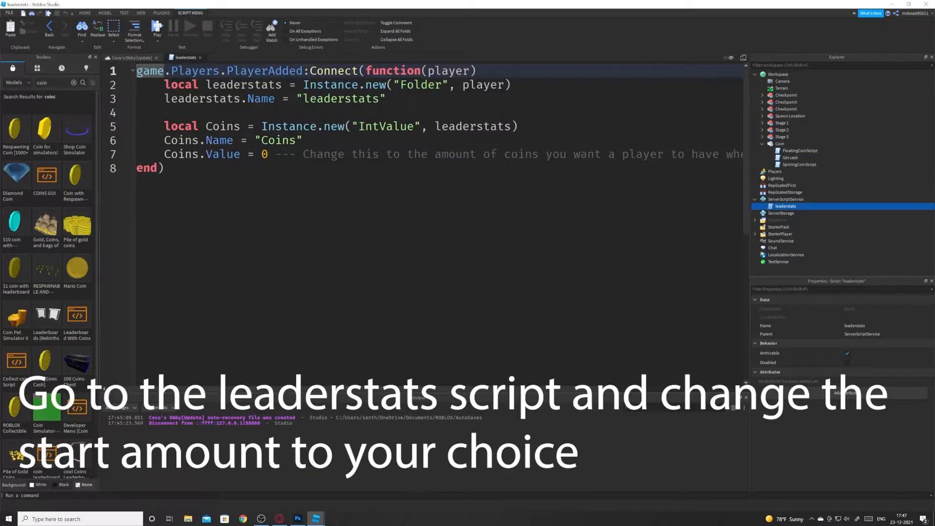
drag(268, 154, 262, 155)
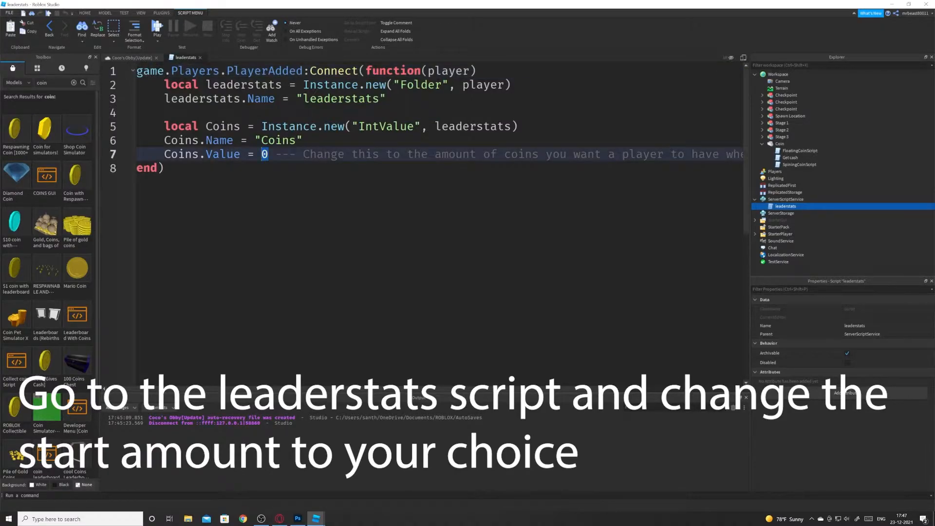
text(50)
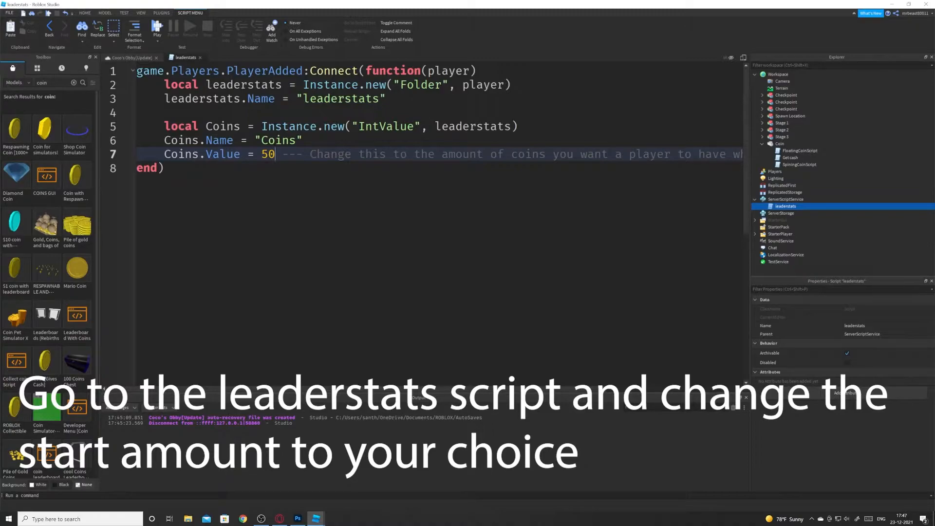
click(200, 58)
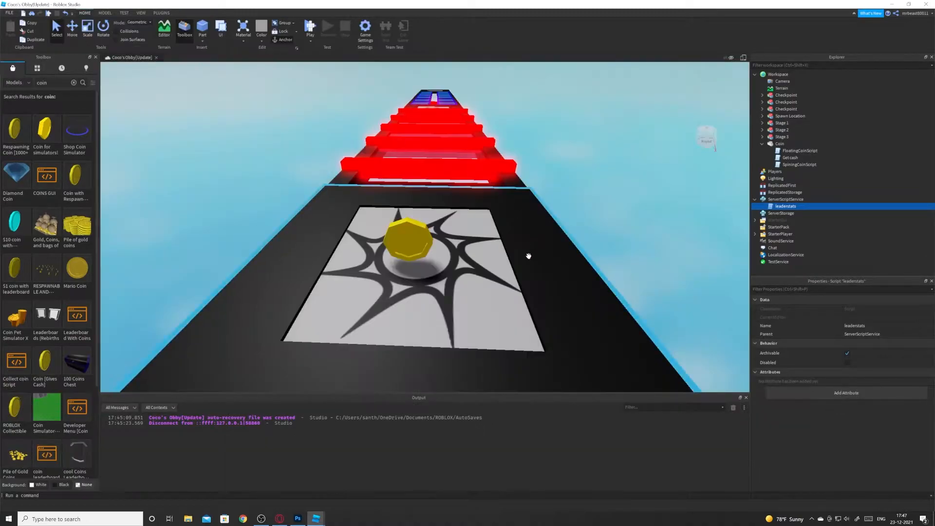
- Search the model library for "tycoon cash", insert the Tycoon Cash GUI model, and move CashGUI into StarterGui
right_drag(501, 270, 500, 271)
key(w)
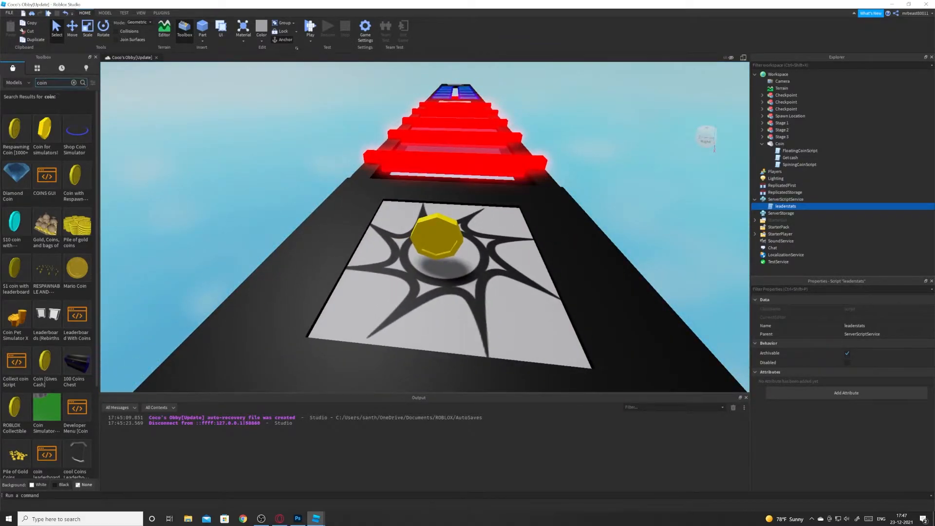
text(co)
key(BackSpace)
text(tycoo)
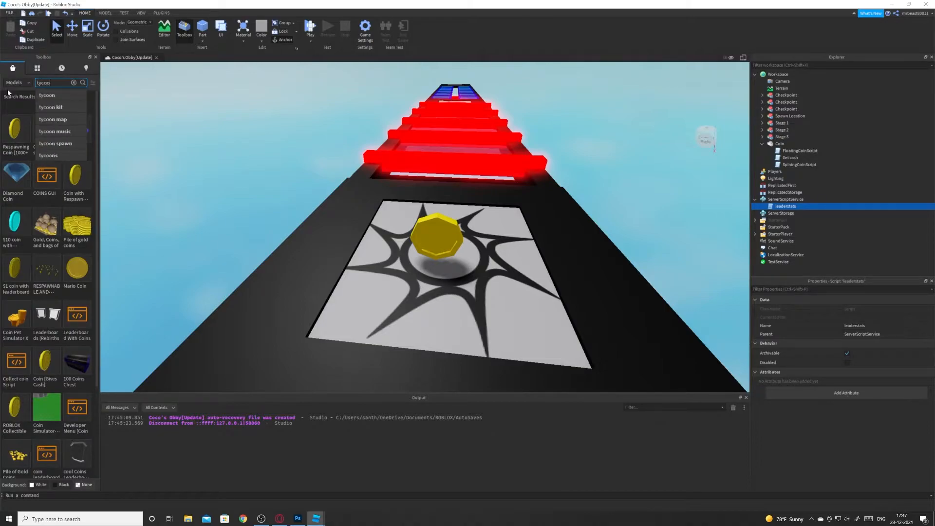
text(n cash)
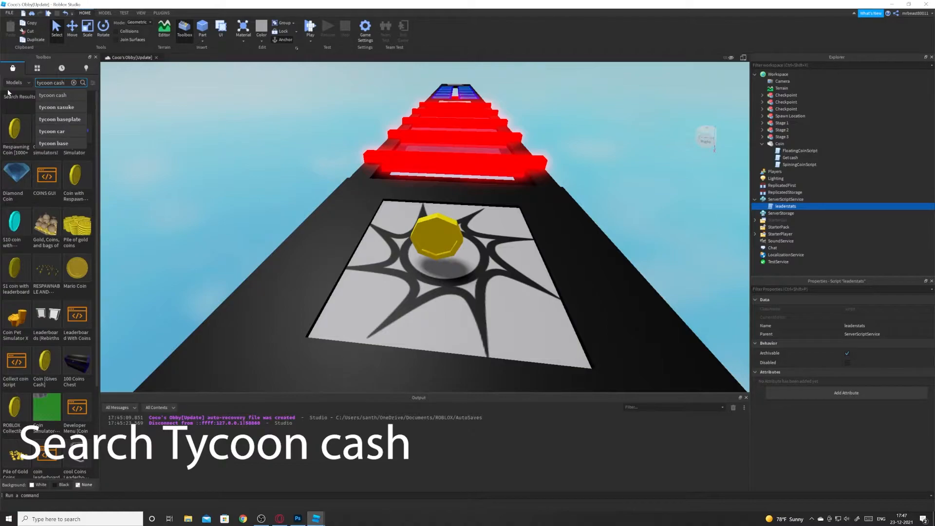
key(Return)
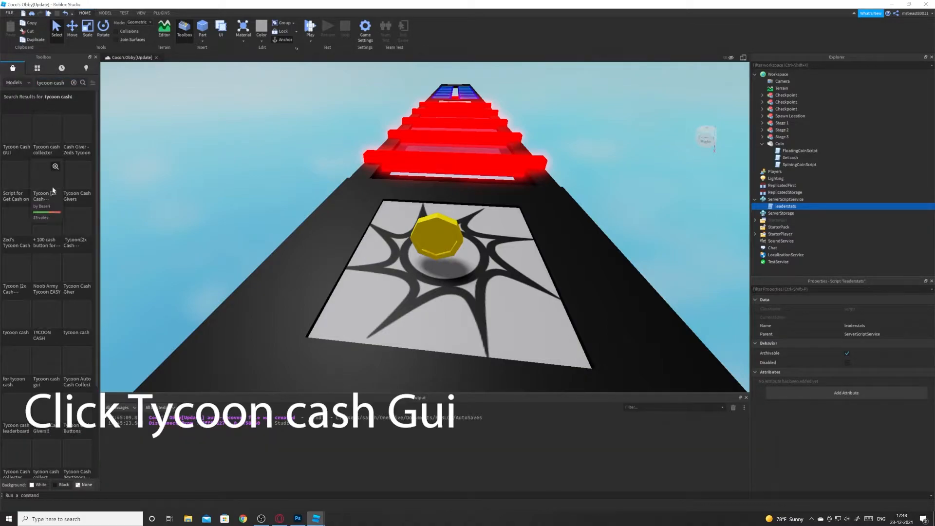
click(17, 133)
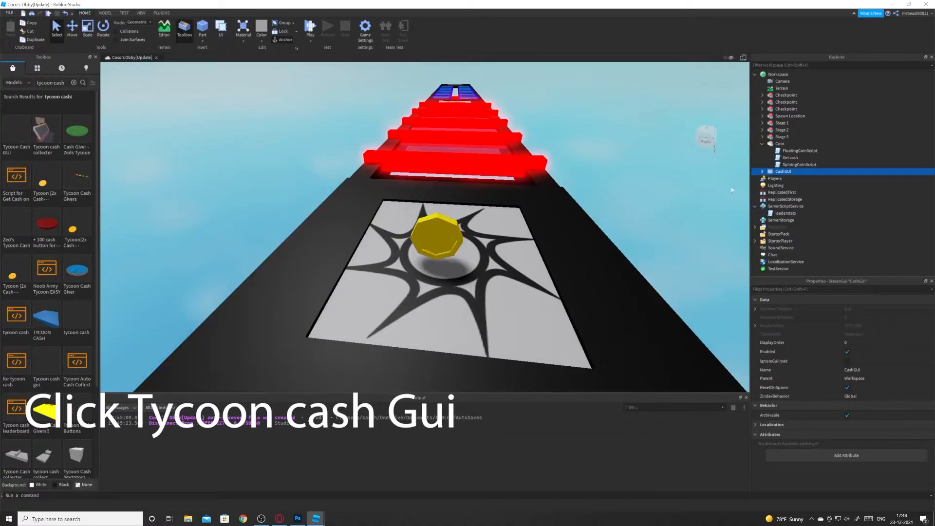
drag(784, 172, 778, 228)
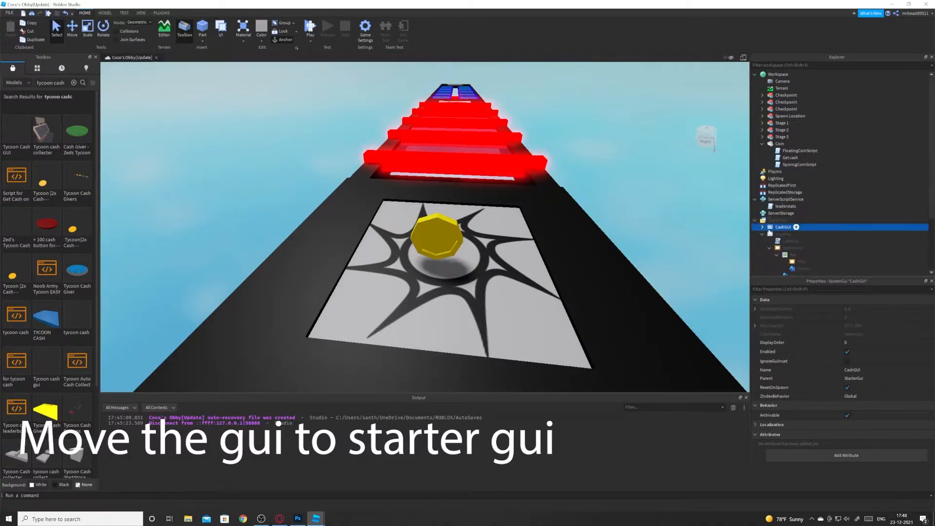
- Show the game's UI overlay and move the Cash label to the left edge of the game screen, around mid-height
click(727, 57)
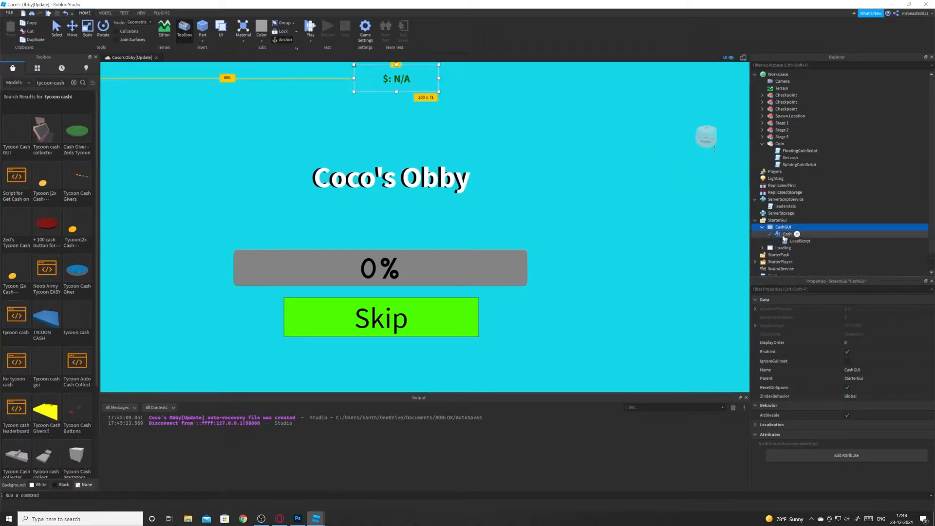
click(771, 234)
click(770, 235)
drag(393, 76, 147, 247)
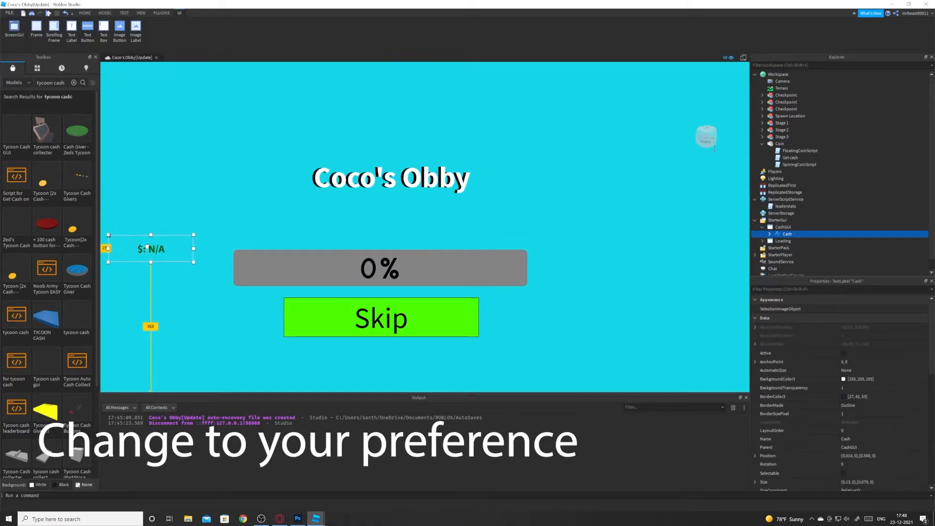
- Set the Cash label's background transparency to 0 and its background color to bright green (51, 255, 29)
click(853, 388)
text(0)
click(849, 380)
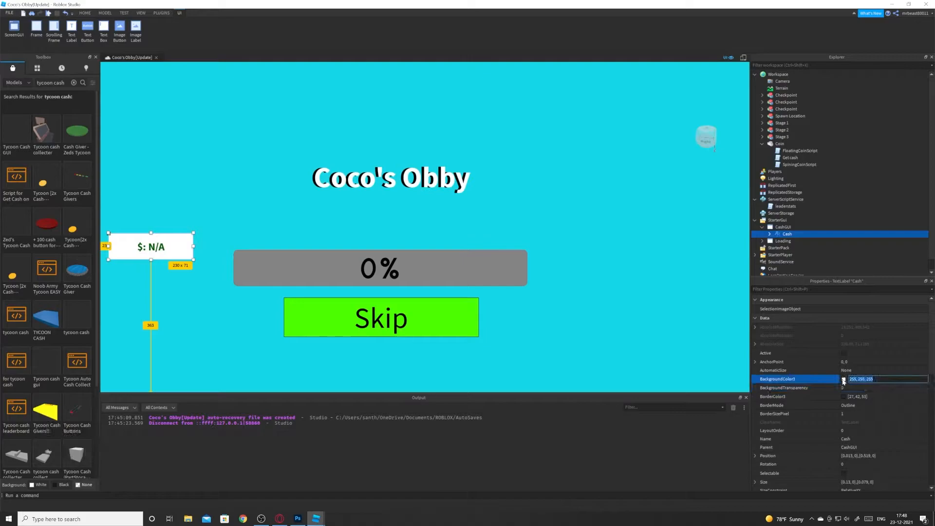
click(843, 379)
drag(504, 201, 518, 205)
click(523, 325)
- Set the Cash label's border color to white (255, 255, 255)
click(848, 397)
click(843, 397)
drag(487, 258, 462, 271)
drag(555, 255, 554, 195)
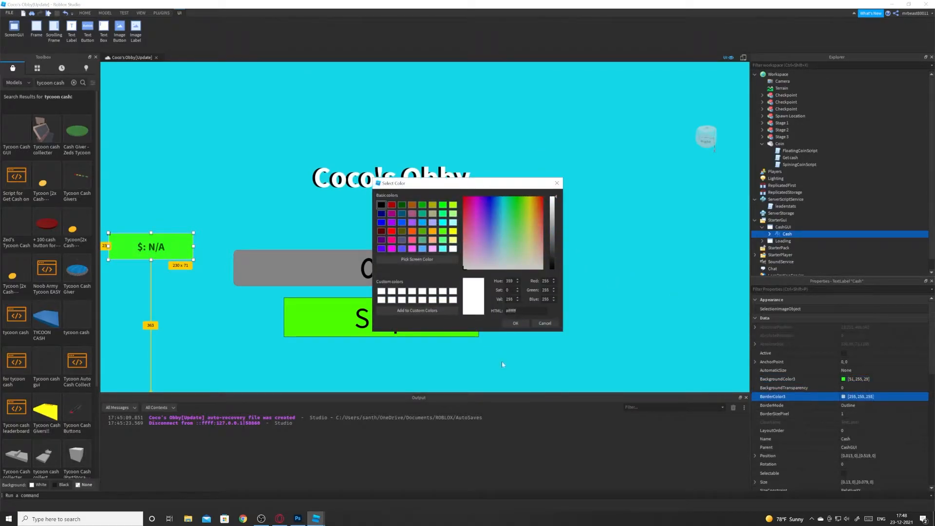
click(515, 323)
- Give the Cash label a 10-pixel border in Middle mode and enlarge the label to about 271 × 100 pixels
click(858, 405)
click(857, 415)
click(857, 414)
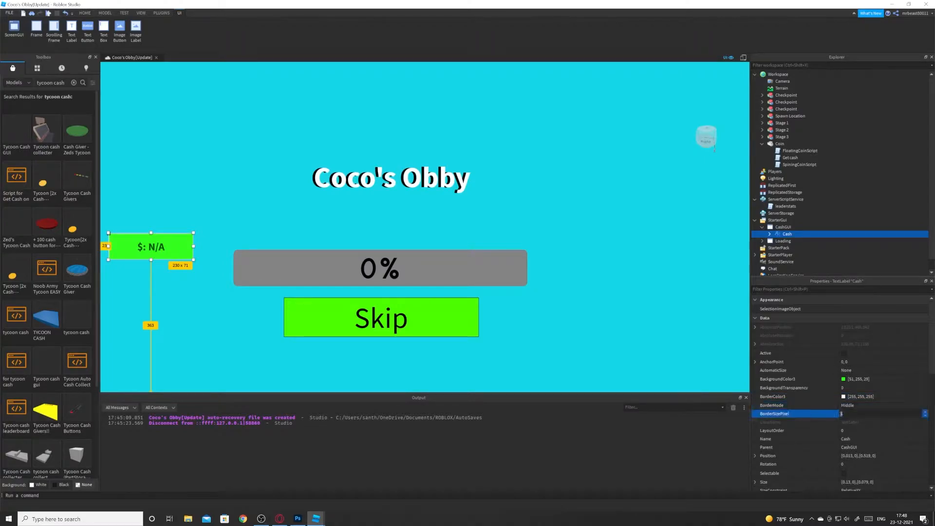
text(10)
key(Return)
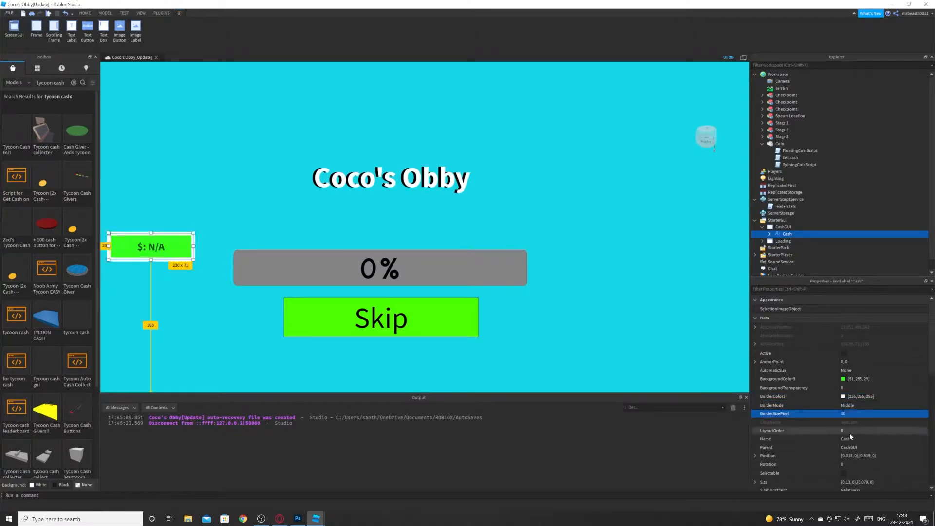
drag(194, 260, 209, 269)
- Change line 6 of the Cash label's LocalScript to use "$ "..stat.Coin.Value as the text, and playtest the game
click(770, 234)
double_click(803, 241)
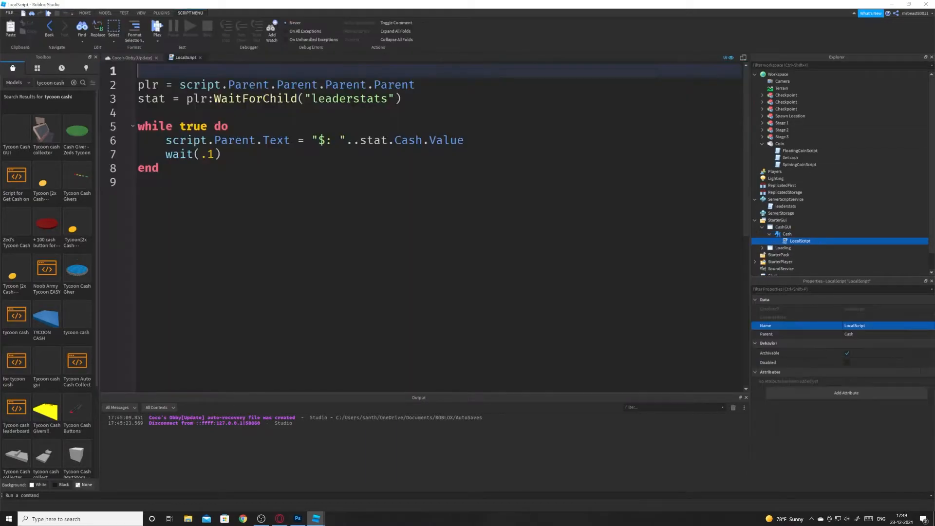
click(332, 140)
key(BackSpace)
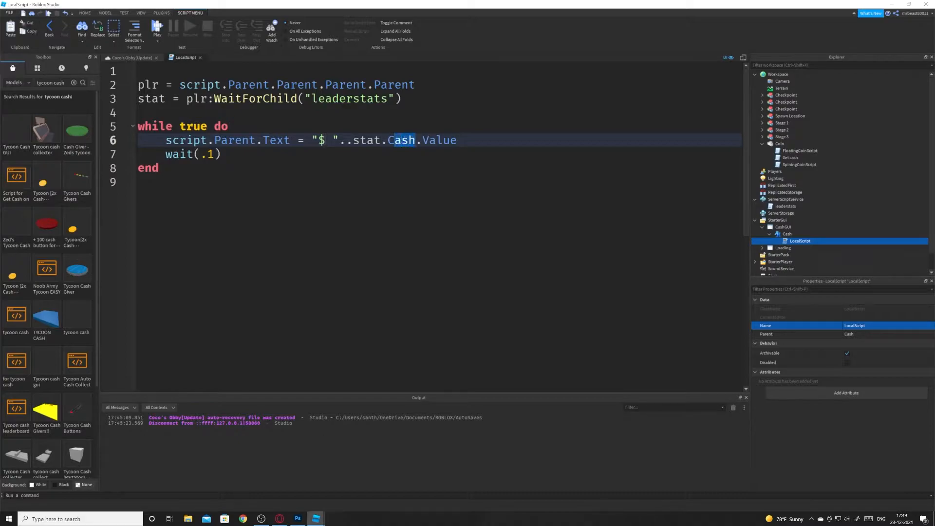
key(F5)
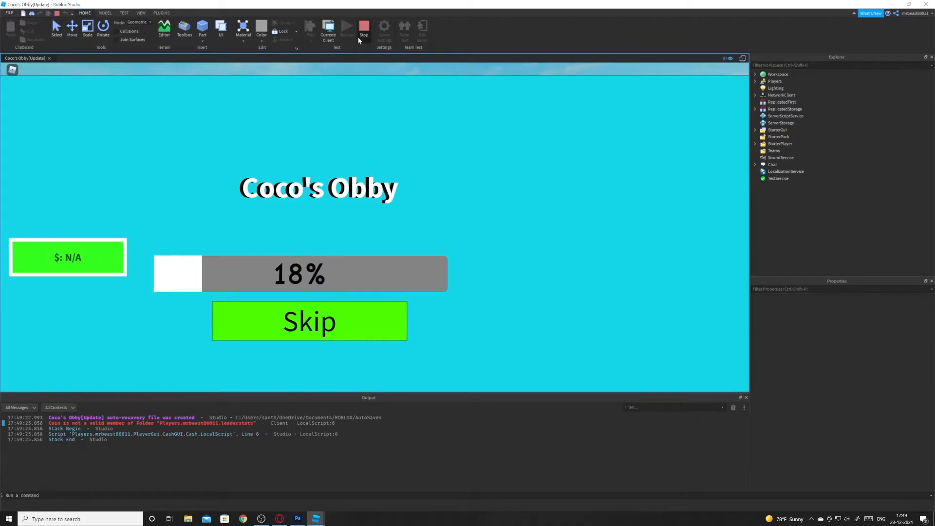
key(shift+F5)
- Check the coin stat's name in leaderstats, change stat.Coin to stat.Coins in the Cash label's LocalScript, and playtest the game again
double_click(823, 239)
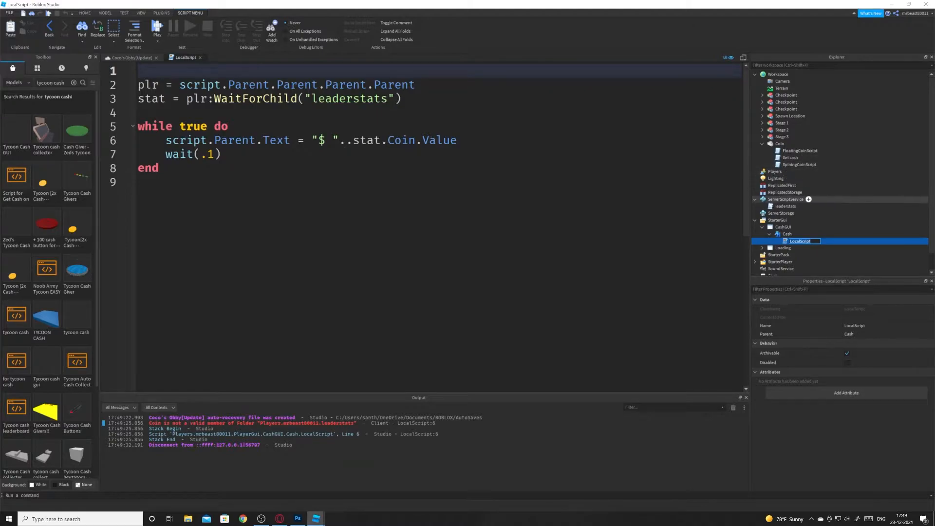
double_click(786, 206)
click(245, 58)
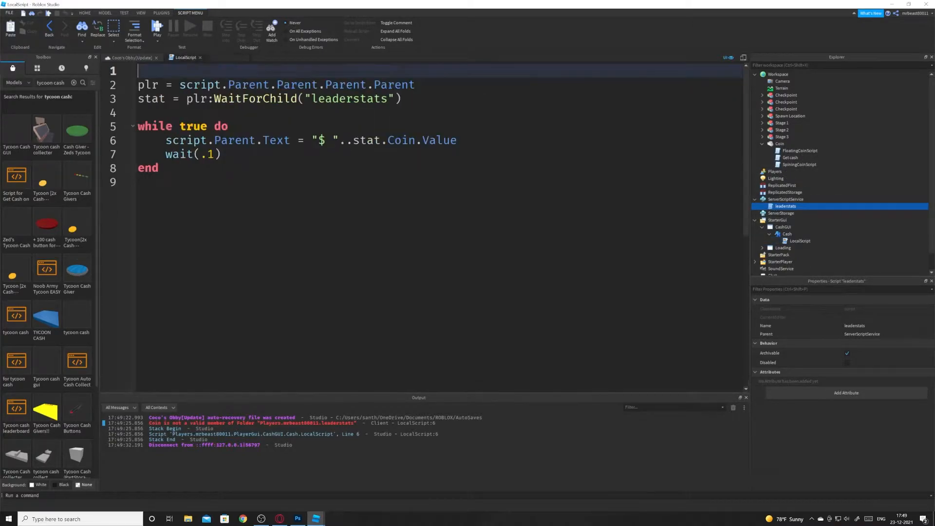
click(141, 58)
click(311, 27)
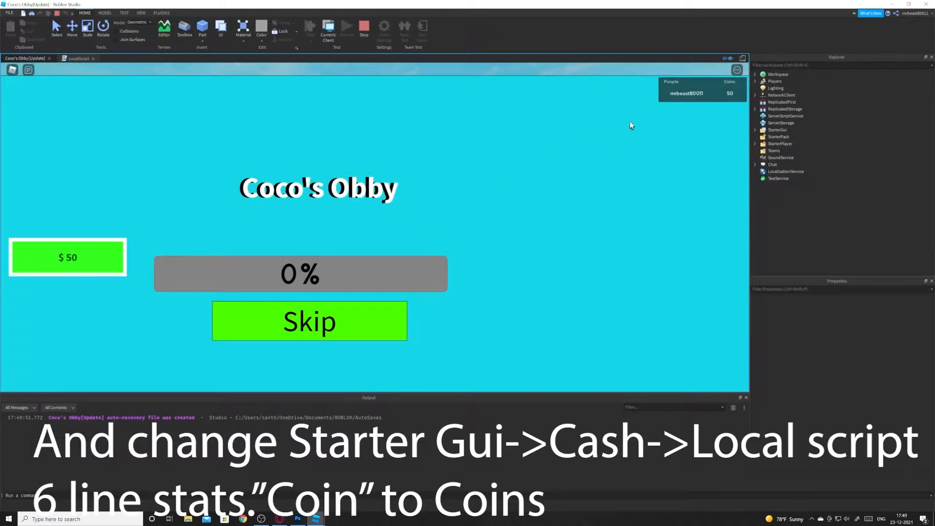
click(364, 27)
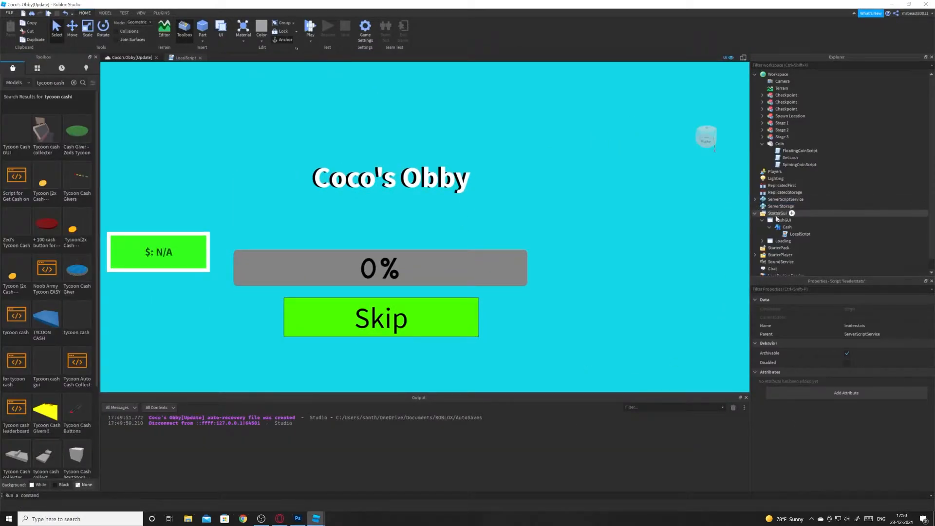
- Enable TextScaled on the Cash label and collapse the StarterGui and Coin branches of the object hierarchy
click(787, 227)
scroll(846, 376, down, 5)
click(844, 415)
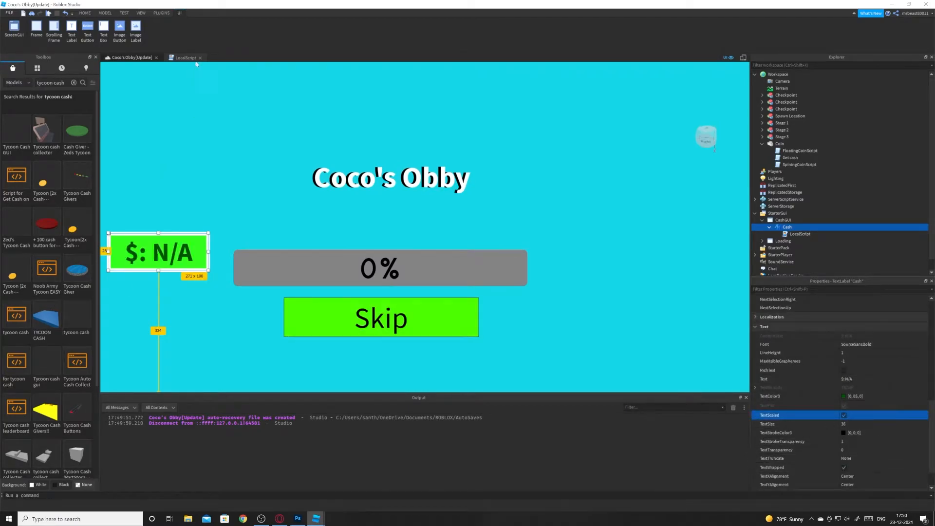
click(755, 214)
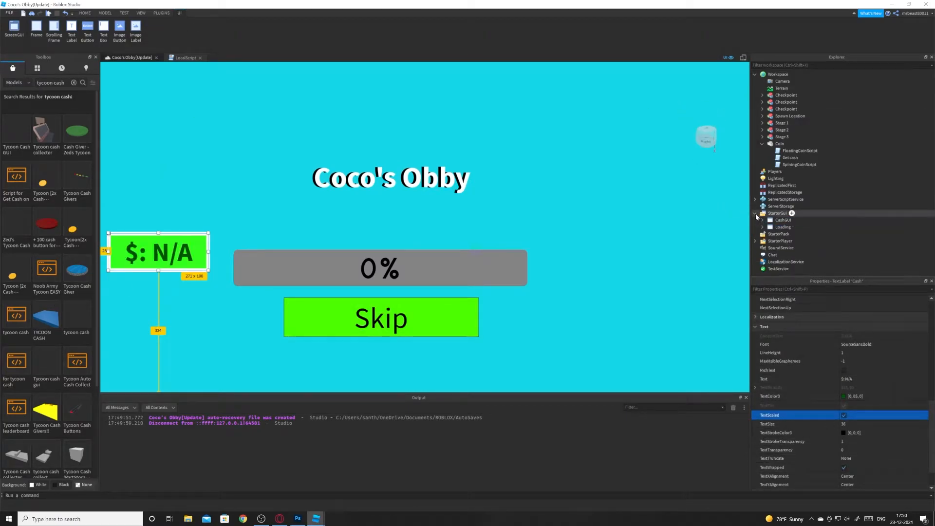
click(763, 144)
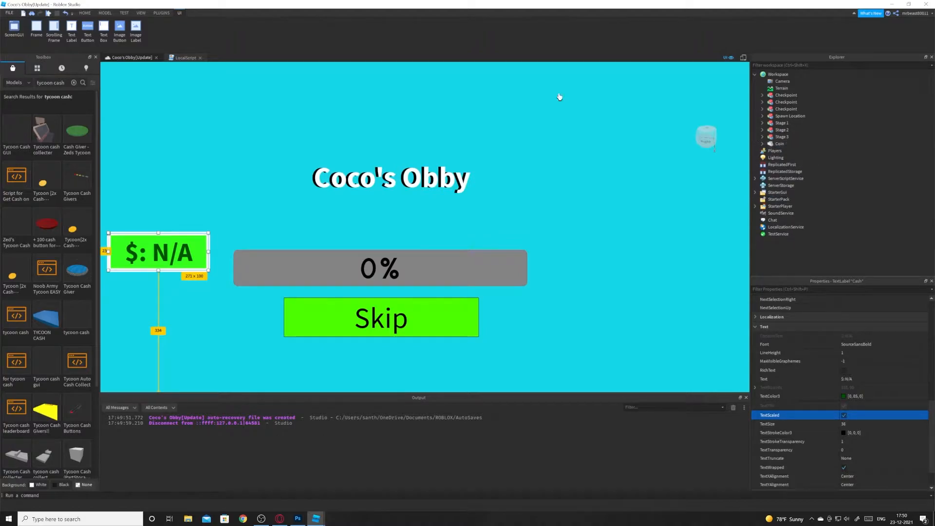
- Playtest the game, moving and jumping through the obby course to test the on-screen cash display
click(84, 13)
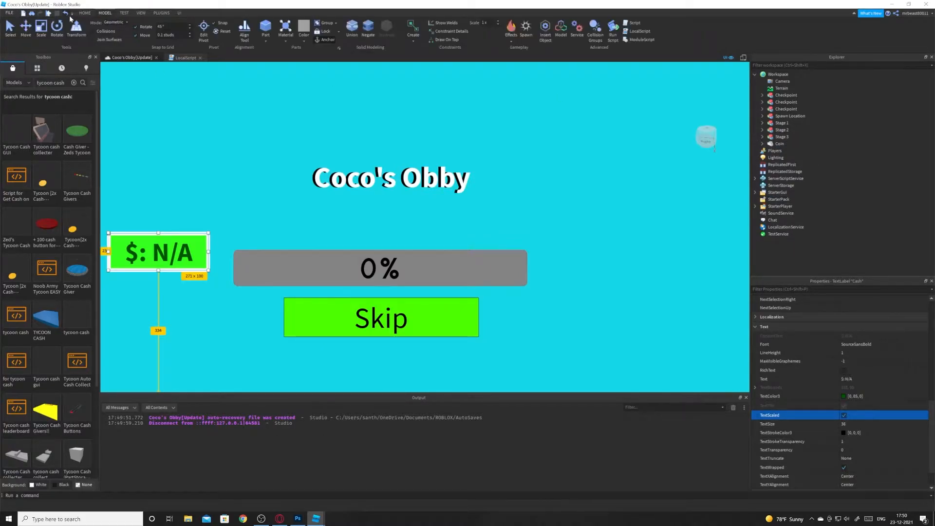
click(310, 29)
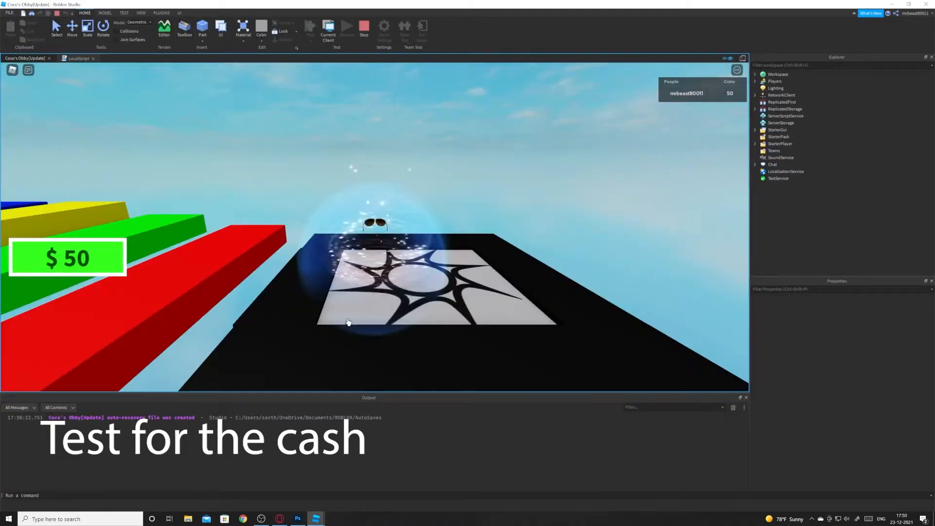
right_drag(462, 223, 461, 224)
key(w)
key(space)
key(w)
key(space)
key(Escape)
key(w)
key(space)
key(w)
key(space)
key(space)
key(w)
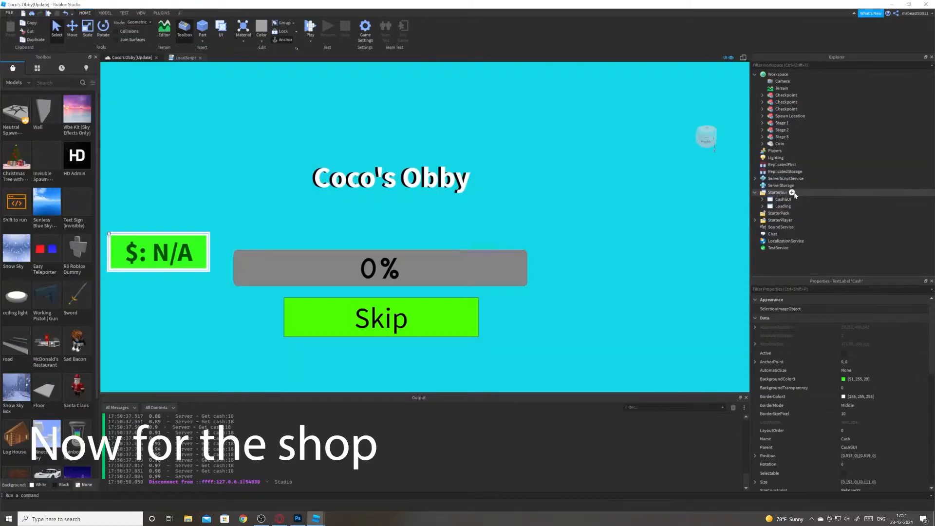
- Add a ScreenGui to StarterGui and rename it Shop
click(793, 193)
click(778, 224)
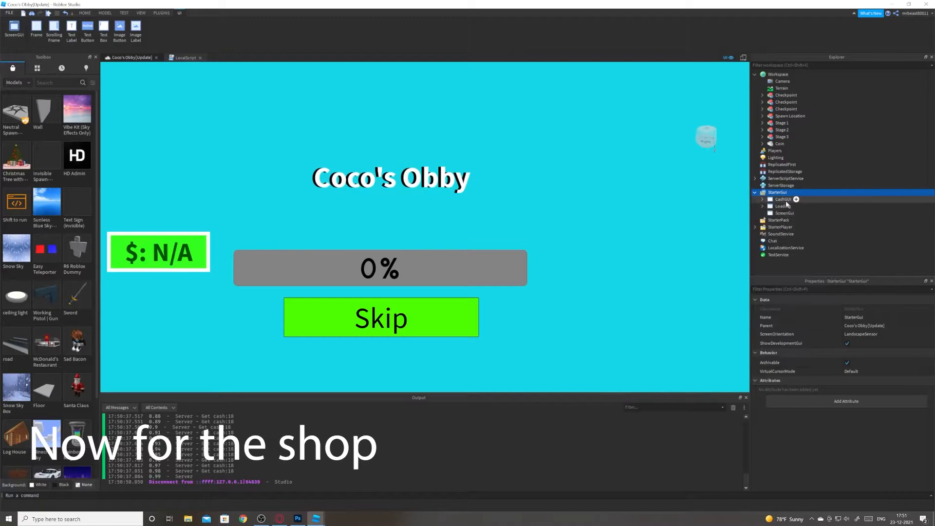
click(783, 216)
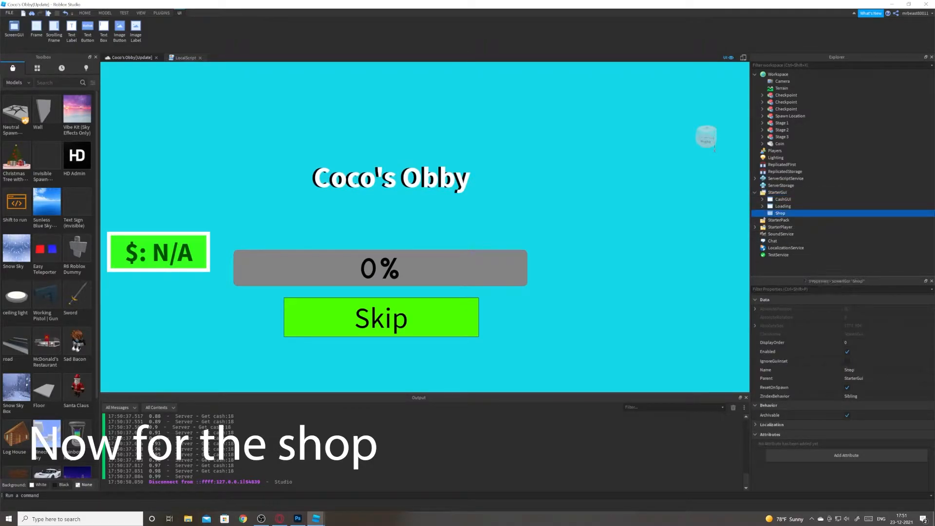
- Add a TextButton to the Shop ScreenGui, place it directly below the cash label and size it to about 272 × 82 pixels
click(791, 214)
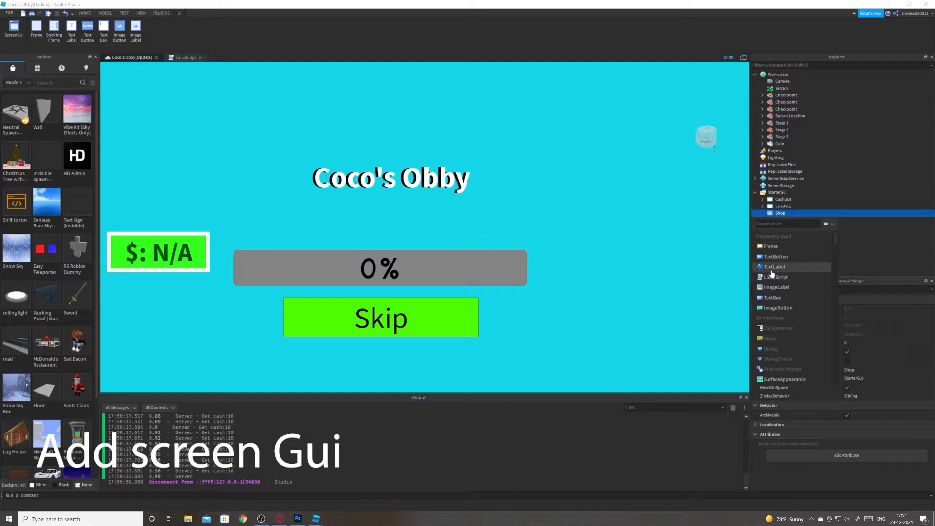
click(771, 258)
drag(147, 71, 209, 311)
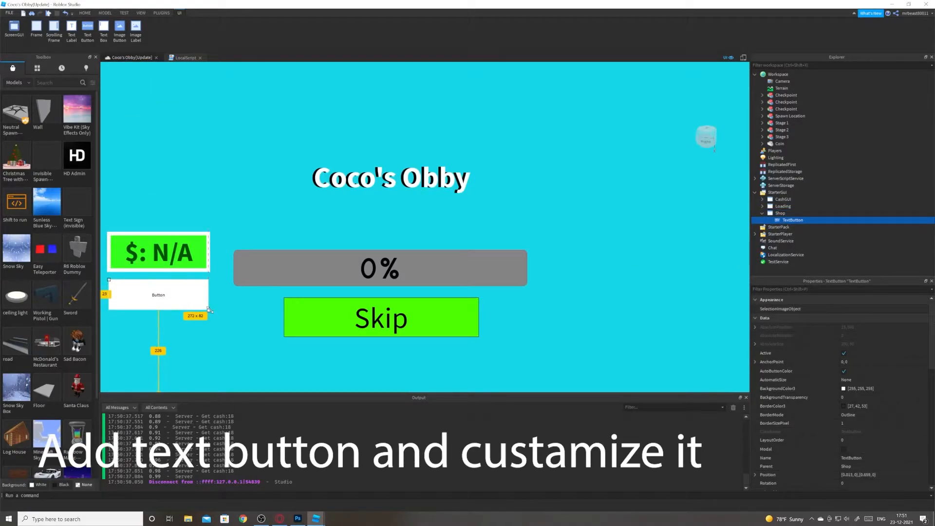
- Set the text button's background colour to blue (64, 16, 255)
click(844, 388)
drag(500, 231, 487, 200)
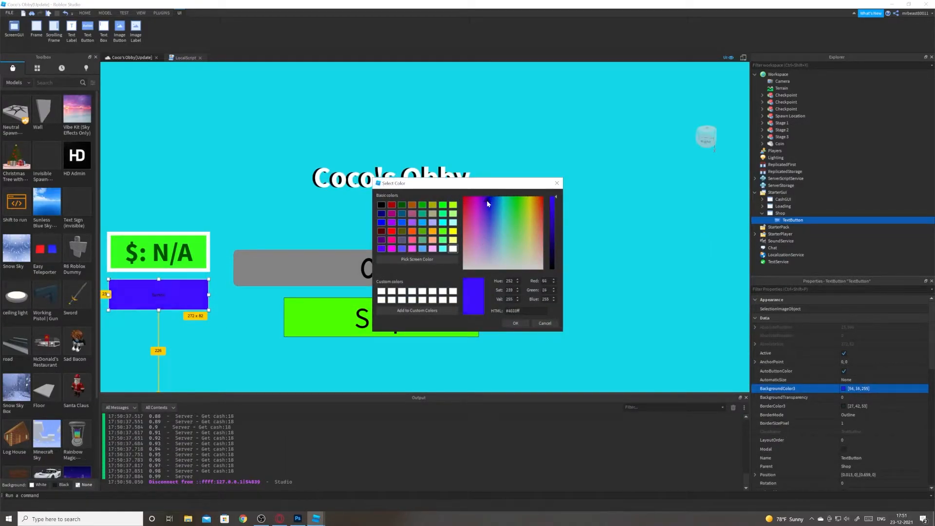
click(518, 323)
- Give the text button a near-white border in Middle mode with a border size of 10 pixels
click(844, 406)
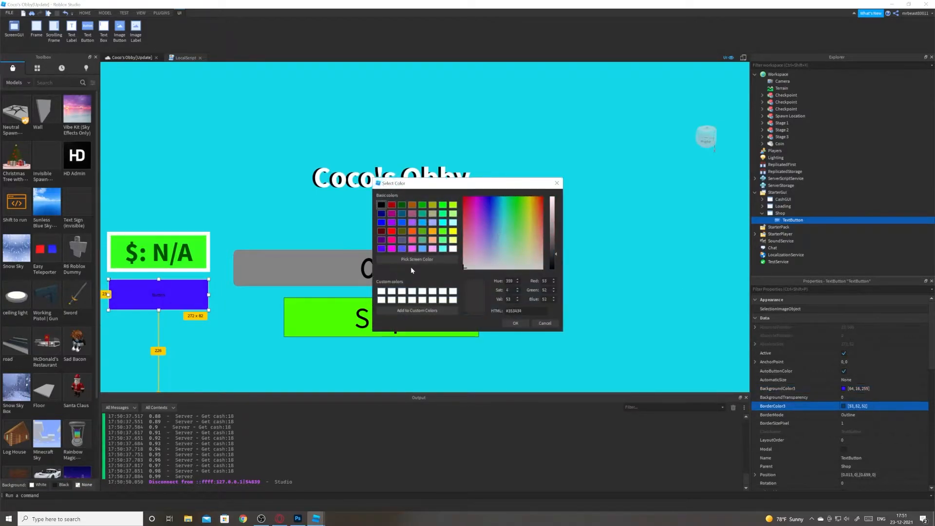
drag(551, 253, 552, 196)
click(521, 322)
click(841, 415)
click(847, 424)
click(844, 423)
text(10)
key(Return)
- Set the button's text to Shop, enable TextScaled and change the font to SourceSansBold
scroll(853, 389, down, 12)
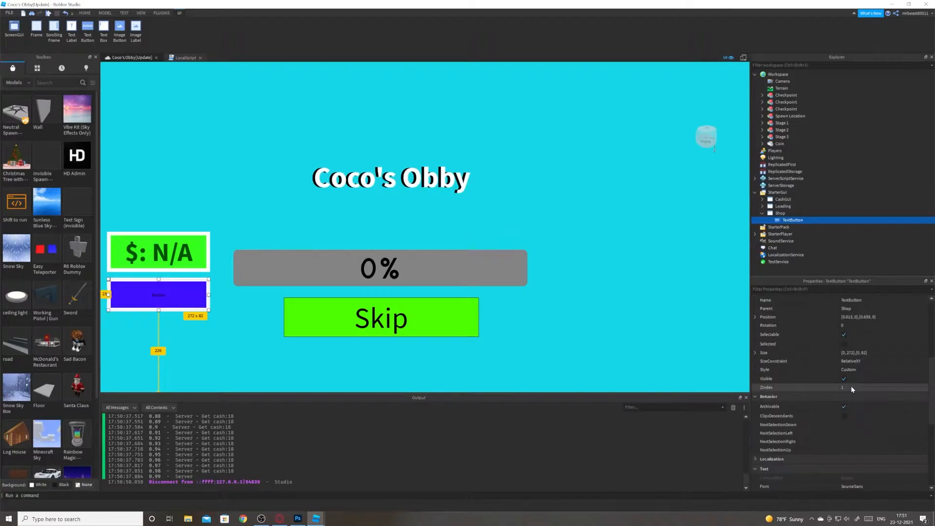
click(853, 363)
text(Shop)
key(Return)
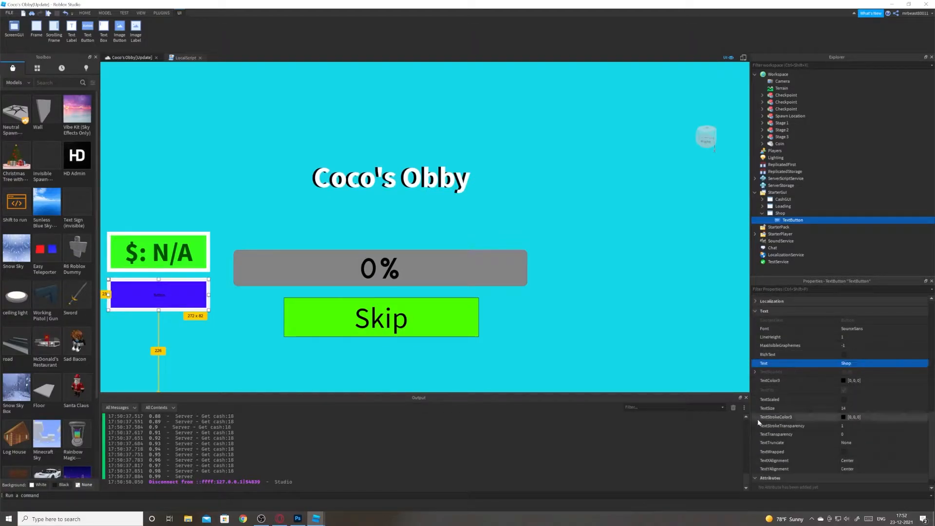
click(844, 399)
click(852, 328)
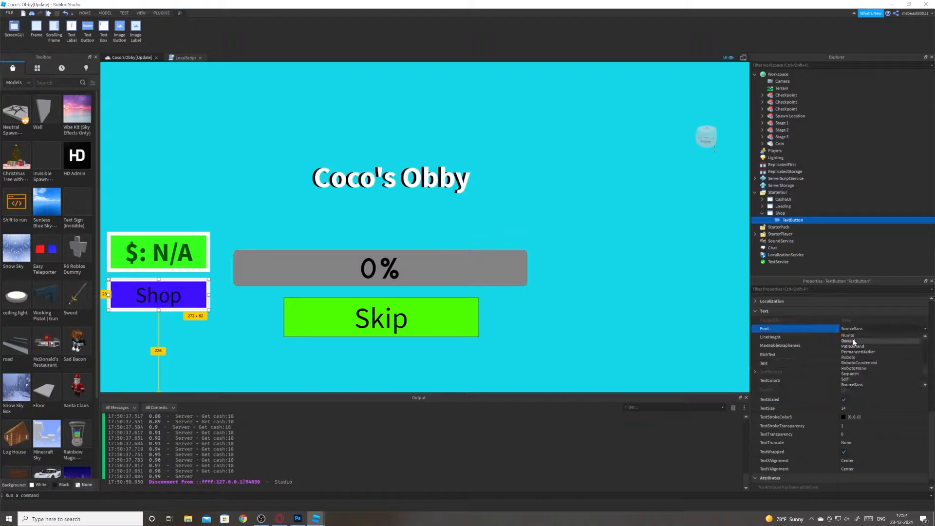
click(857, 374)
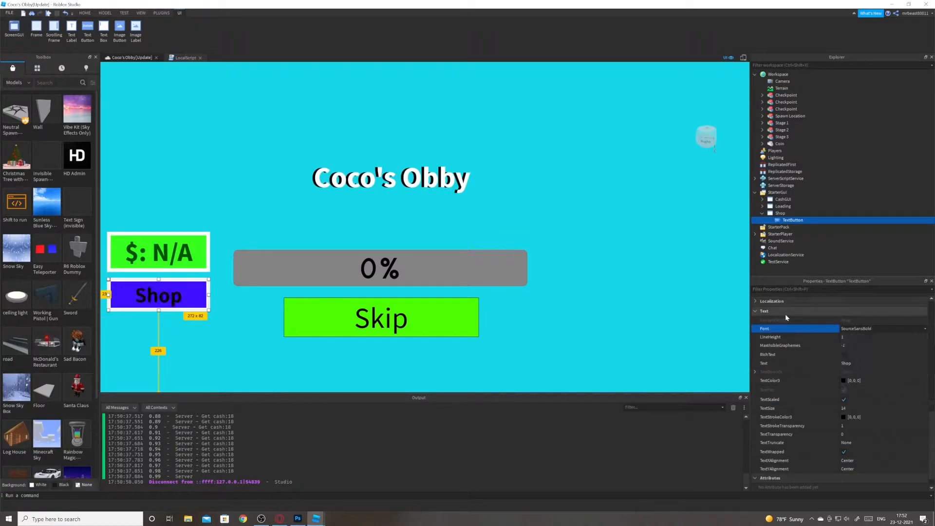
- Set the Shop button's text colour to dark green and its background colour to turquoise (5, 255, 205)
click(844, 380)
drag(552, 238, 510, 210)
drag(554, 230, 553, 242)
click(515, 323)
scroll(812, 379, up, 10)
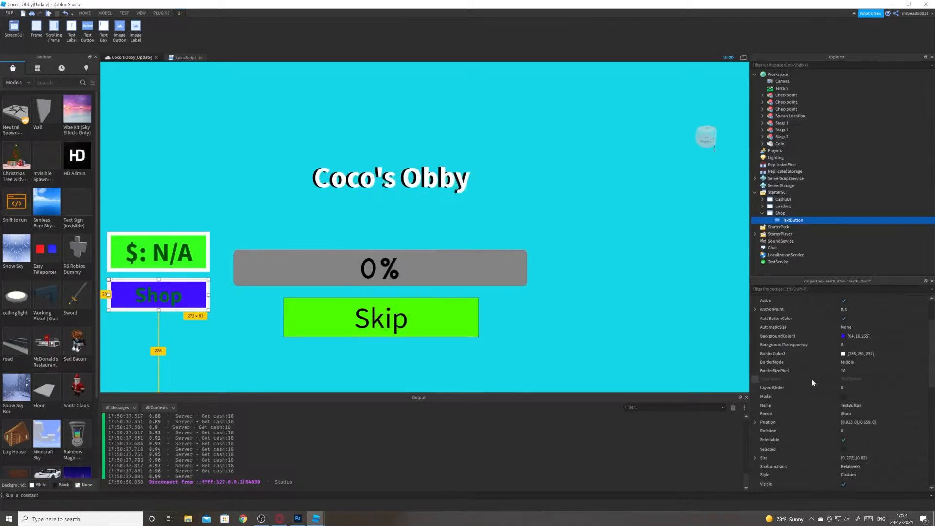
click(844, 336)
drag(488, 204, 512, 204)
click(515, 323)
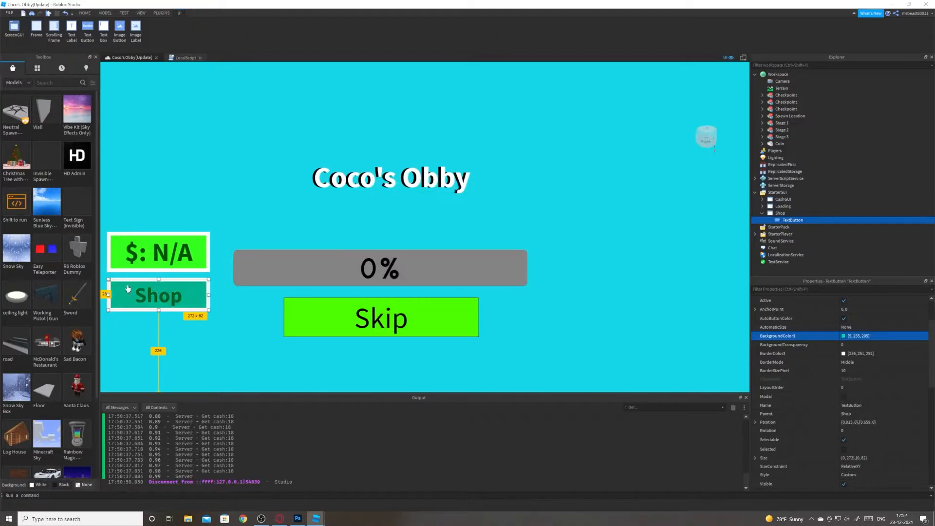
- Add a LocalScript inside the Shop text button and clear its default code
click(808, 220)
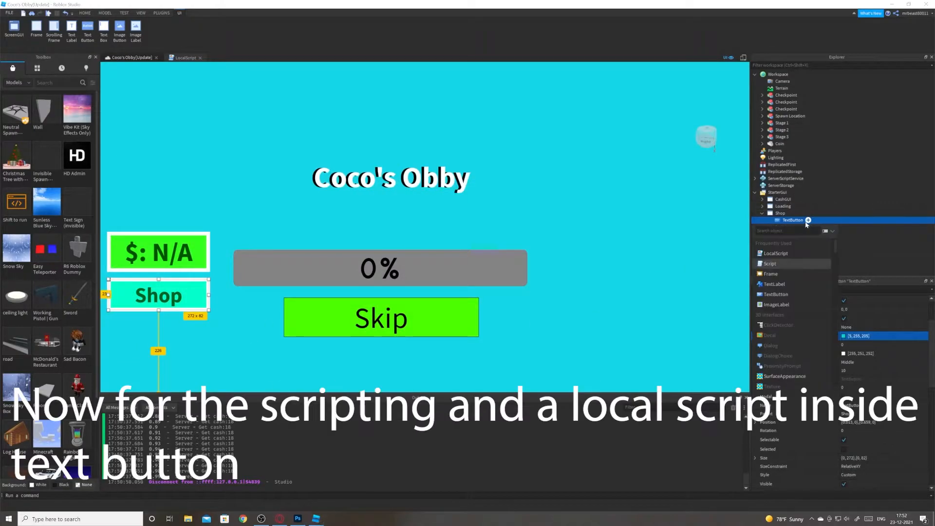
click(794, 254)
key(ctrl+a)
key(BackSpace)
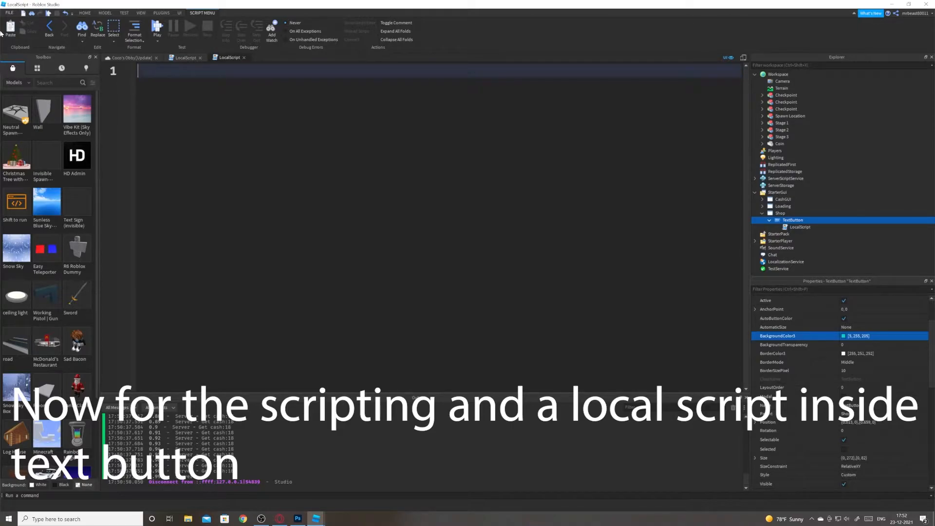
- Write script.Parent.MouseButton1Click on line 1 of the button's LocalScript
text(script)
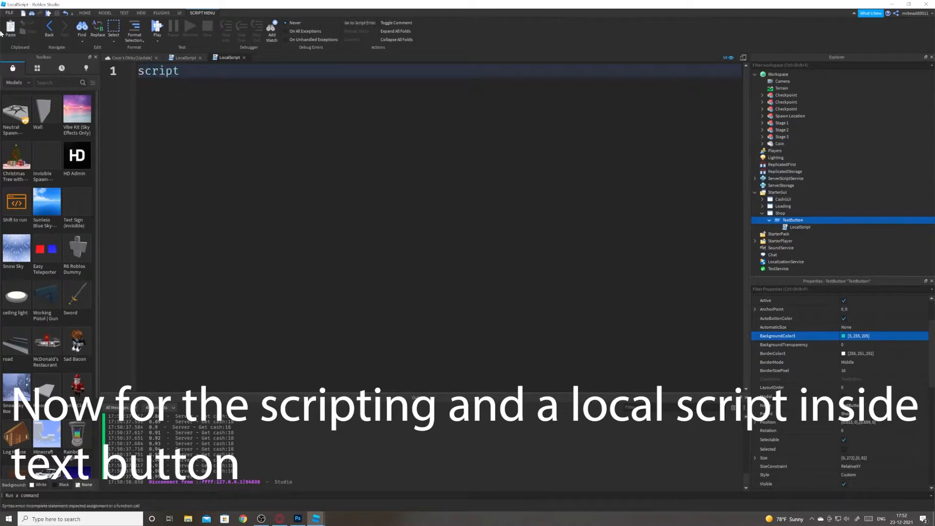
text(.Parent)
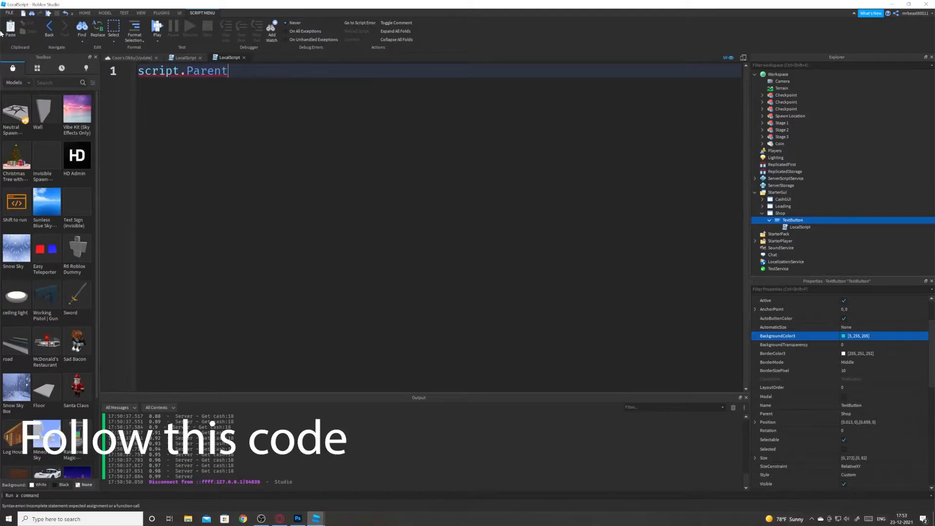
text(.To)
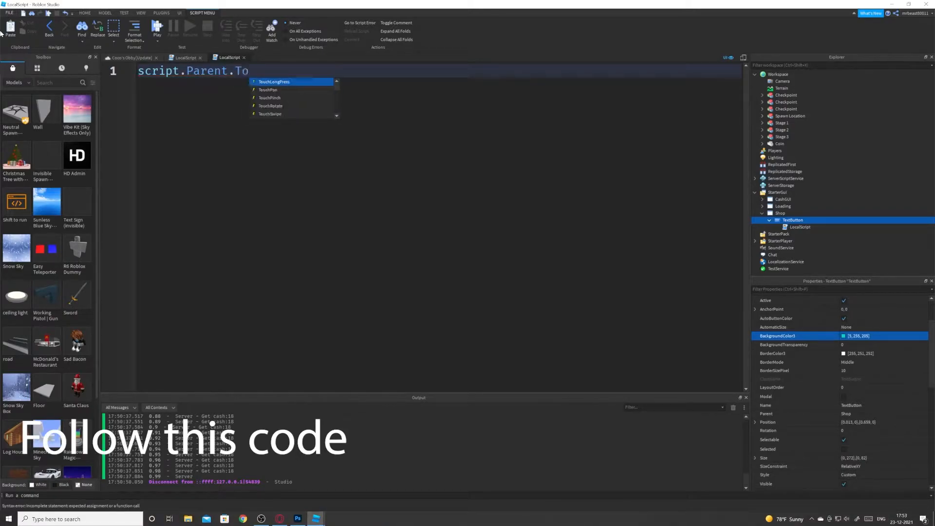
key(BackSpace)
key(BackSpace)
text(mou)
key(Tab)
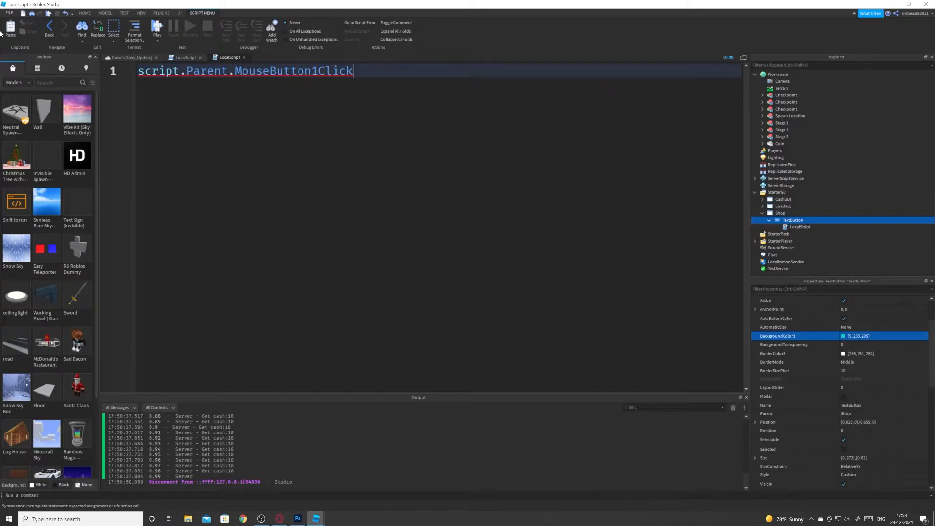
- Append :Connect(function(openshop)) to the MouseButton1Click line and open the function body with its closing end
text(:co)
key(Tab)
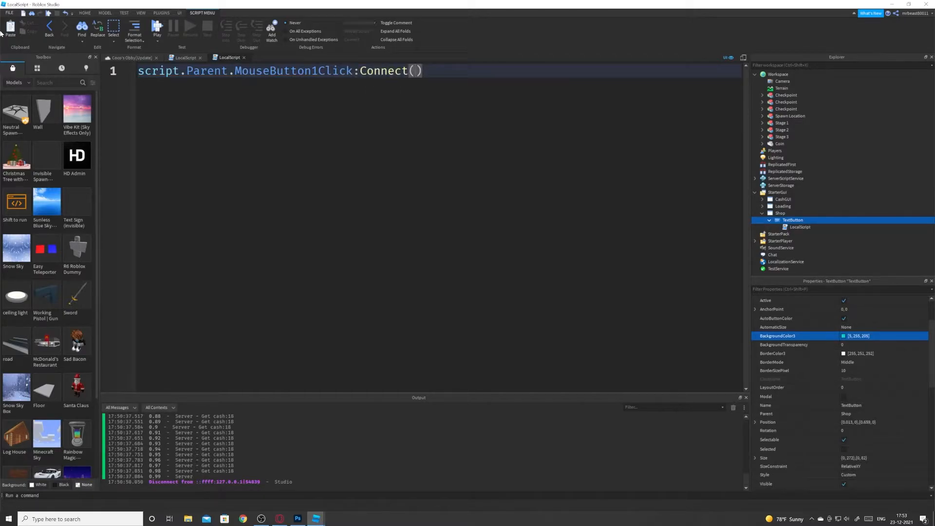
text(function)
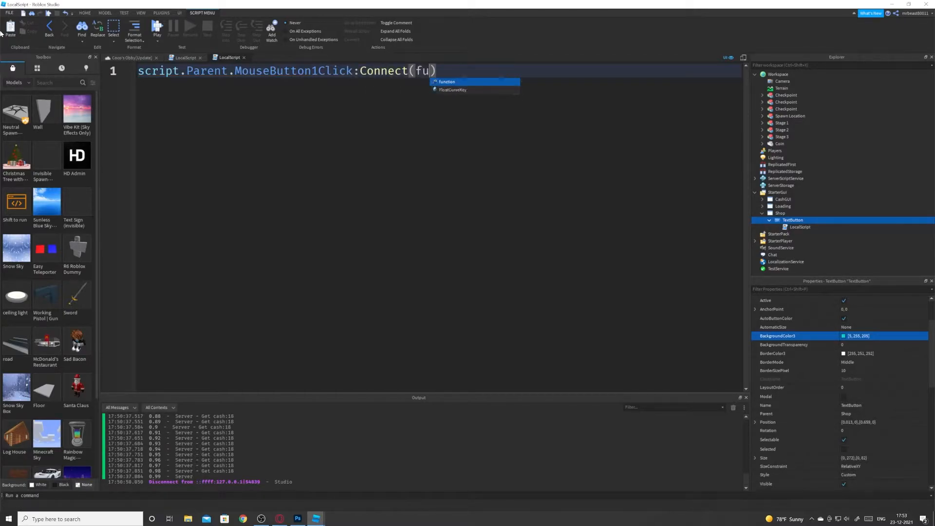
text(()
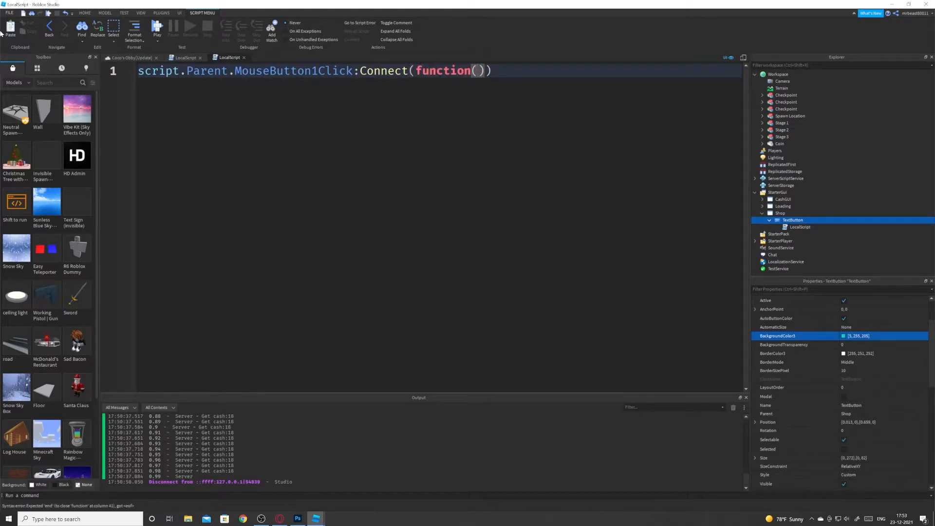
text(openshop))
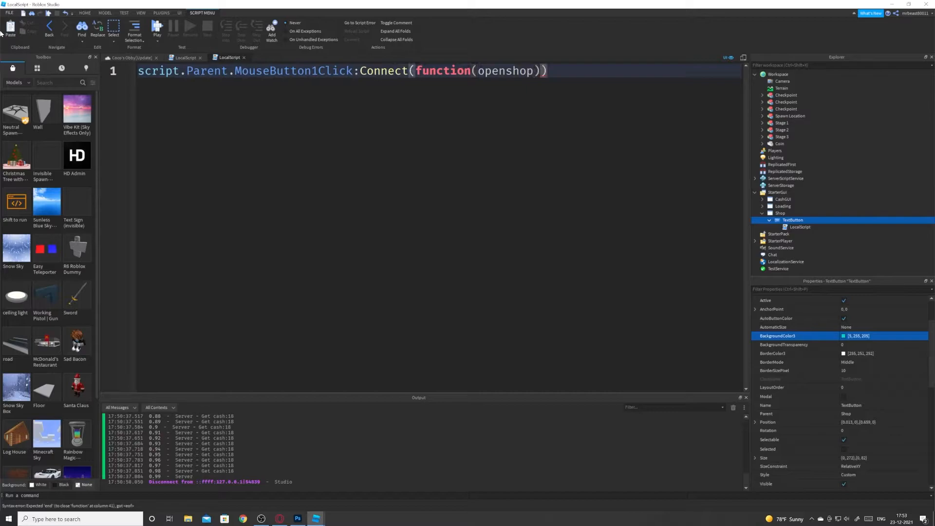
key(Return)
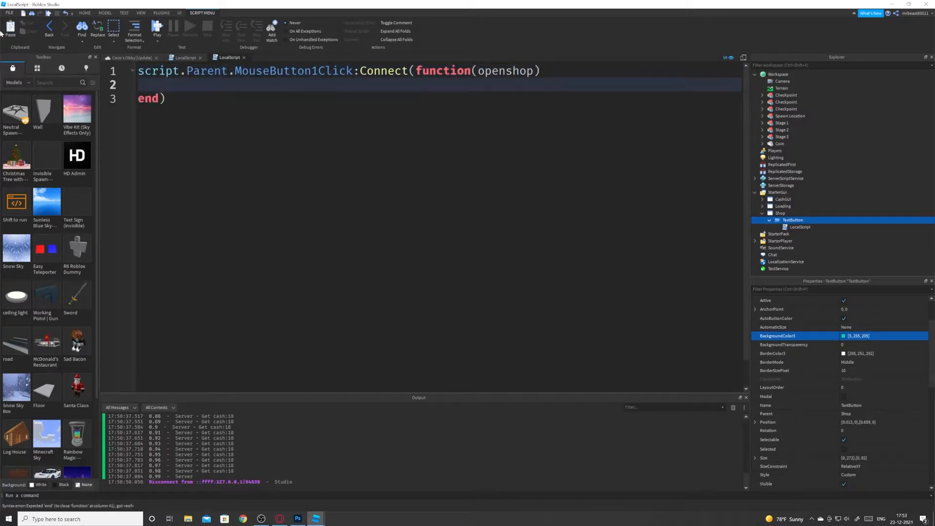
- Remove the blank line and the parenthesis after openshop, trim back the end of line 1 and close the script
key(BackSpace)
key(BackSpace)
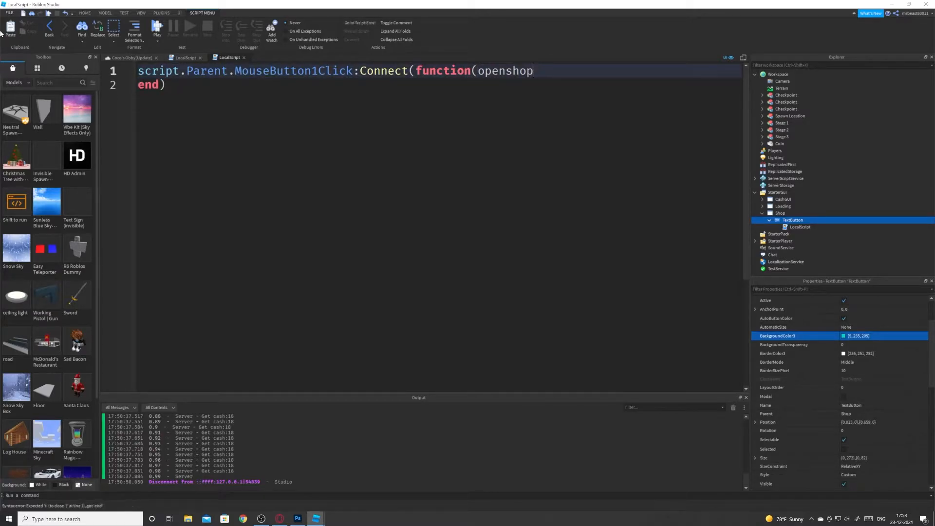
key(BackSpace)
key(BackSpace)
key(BackSpace)
key(Return)
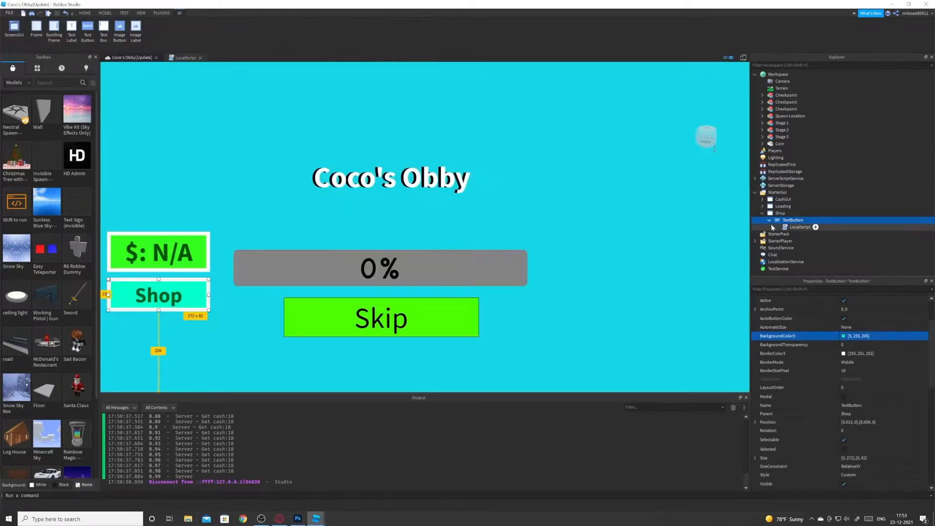
- Add a Frame inside the Shop ScreenGui and rename it Shop
click(770, 220)
click(791, 214)
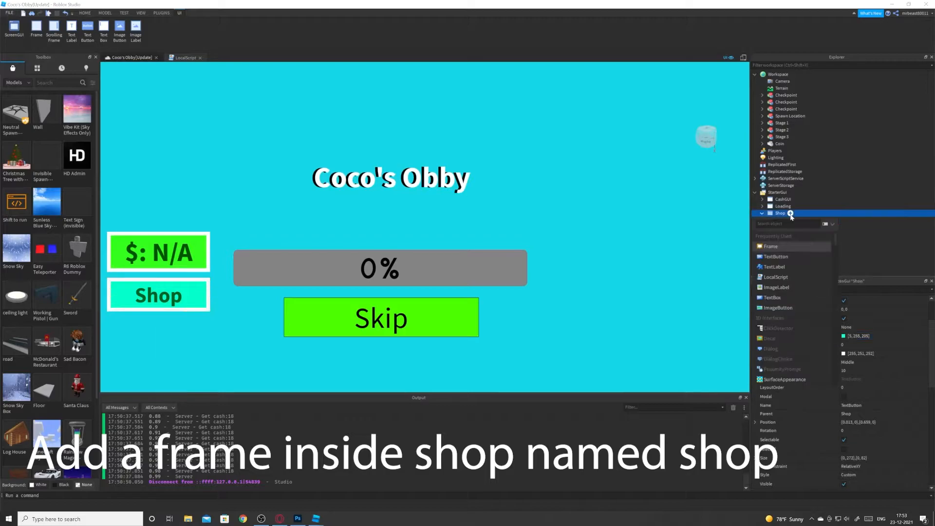
click(775, 247)
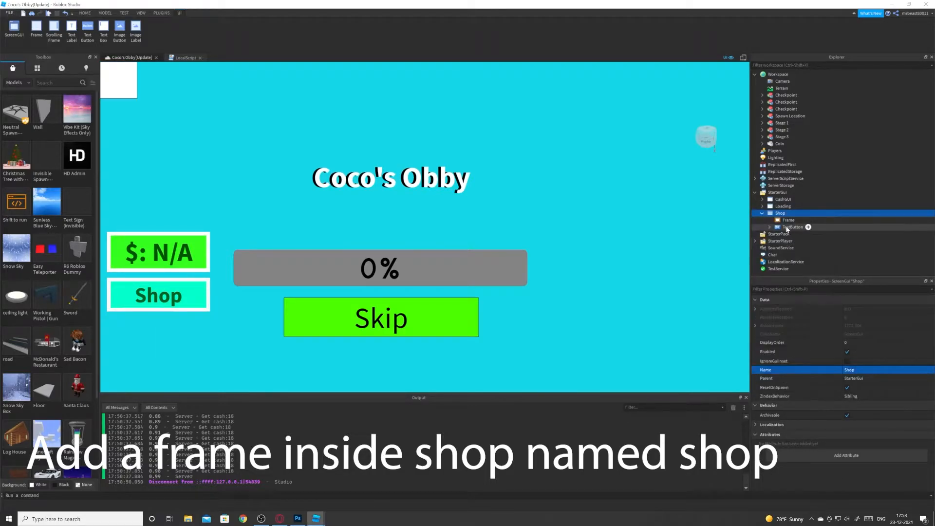
click(786, 220)
click(787, 221)
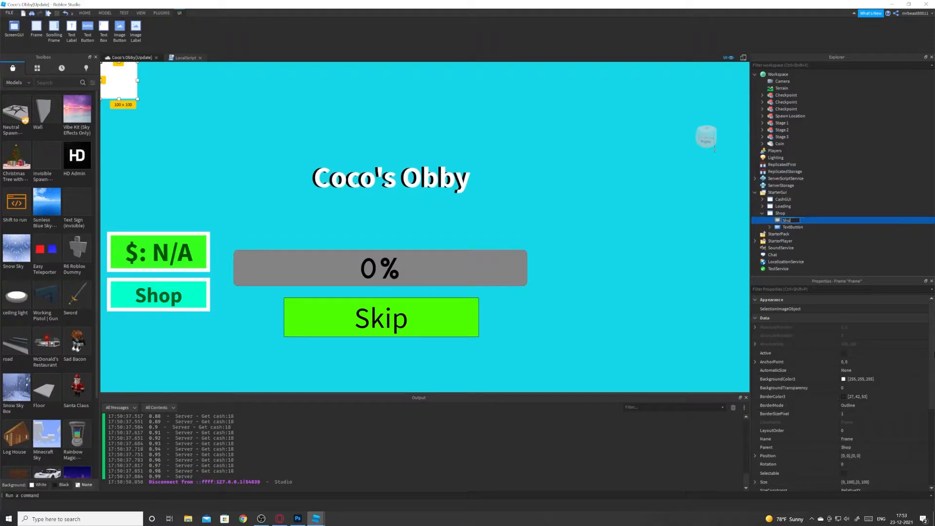
- Enlarge the Shop frame to about 1214 × 675 pixels across the screen and set its background to light green (195, 255, 115)
drag(129, 86, 687, 357)
click(844, 379)
drag(499, 241, 524, 230)
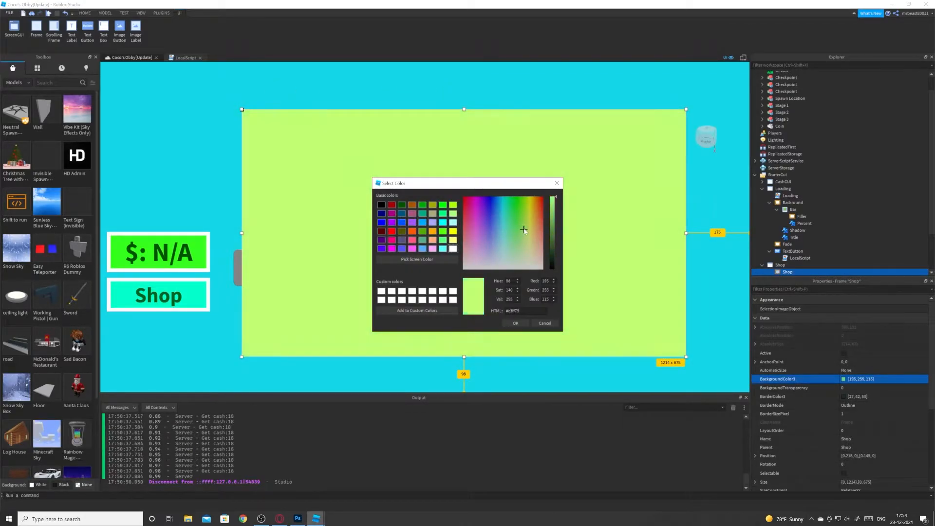
click(514, 323)
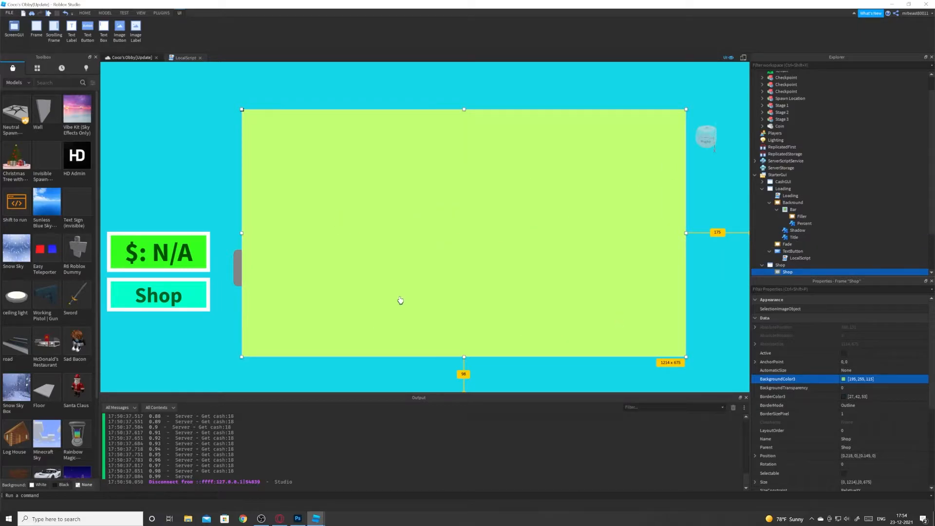
- Add a ScrollingFrame inside the Shop frame and stretch it over the frame, leaving a green strip uncovered along its left side
scroll(789, 268, down, 1)
click(770, 183)
click(762, 175)
click(798, 220)
text(scr)
click(780, 264)
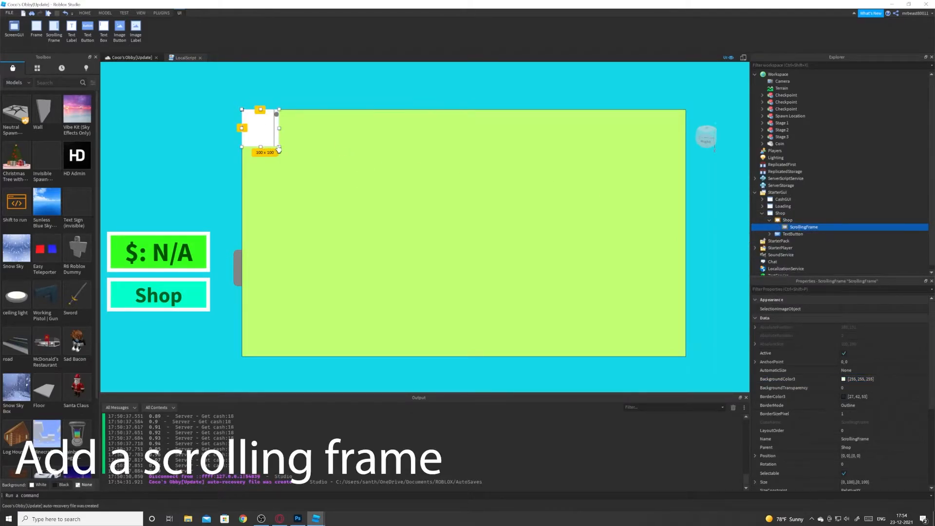
drag(279, 147, 687, 358)
drag(242, 233, 312, 253)
- Add a TextLabel to the Shop frame, size it to about 196 × 152 pixels above the green strip and enable TextScaled
click(795, 220)
click(71, 30)
drag(317, 132, 314, 167)
scroll(833, 400, down, 10)
click(844, 388)
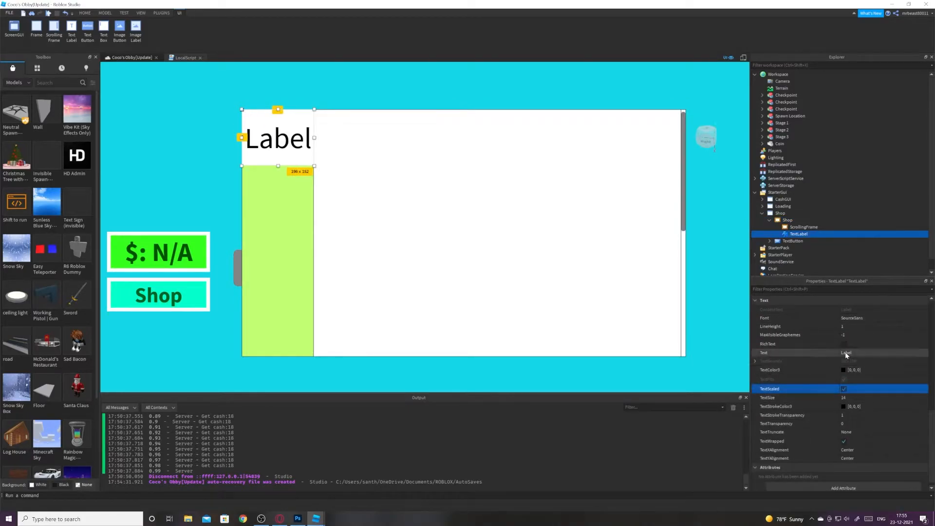
- Set the text of the label above the green strip to Shop
click(845, 353)
text(Shop)
key(Return)
- Change the Shop label's background colour to mint green and set its BackgroundTransparency to 1
scroll(834, 382, up, 4)
scroll(834, 382, up, 5)
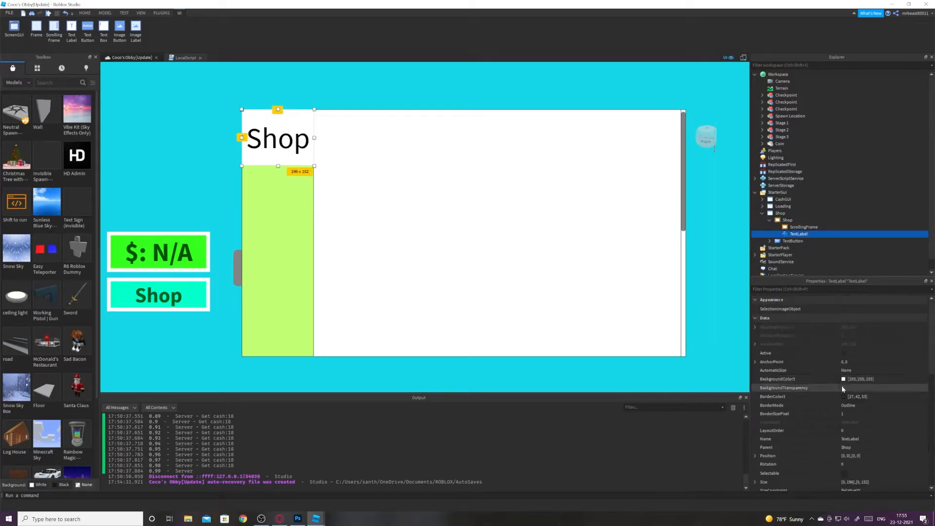
click(844, 379)
drag(509, 207, 506, 228)
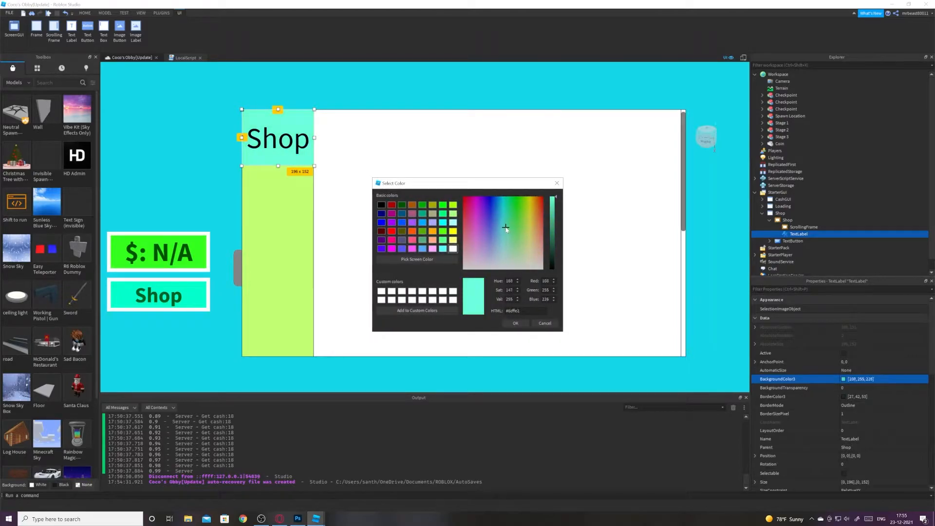
click(524, 323)
click(866, 387)
text(1)
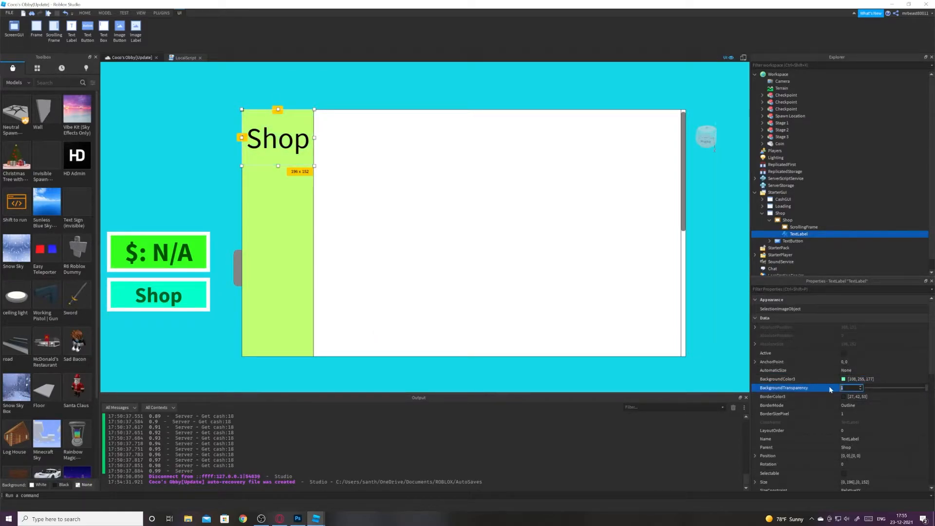
key(Return)
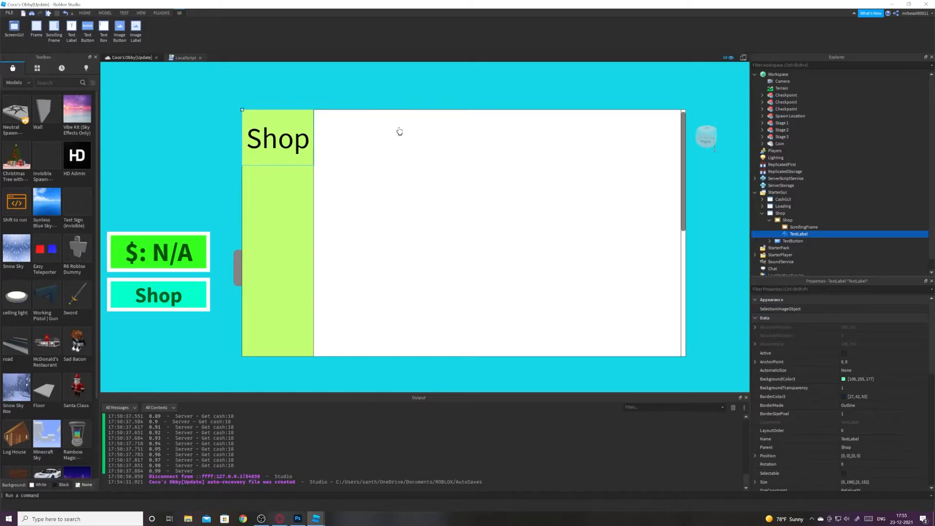
scroll(652, 164, down, 3)
scroll(648, 165, up, 3)
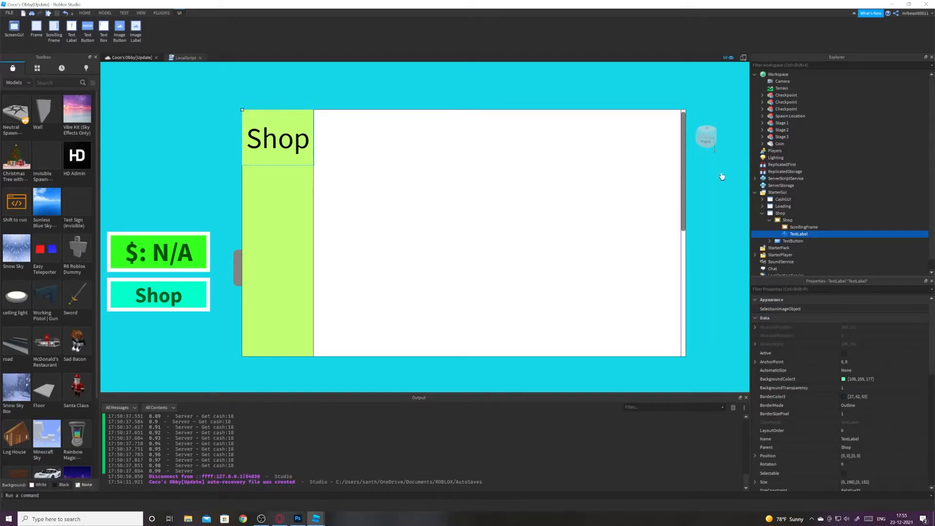
- Add an ImageButton named Handgun inside the ScrollingFrame, sized about 282 × 245 pixels and set slightly in from the frame's upper-left corner
click(823, 227)
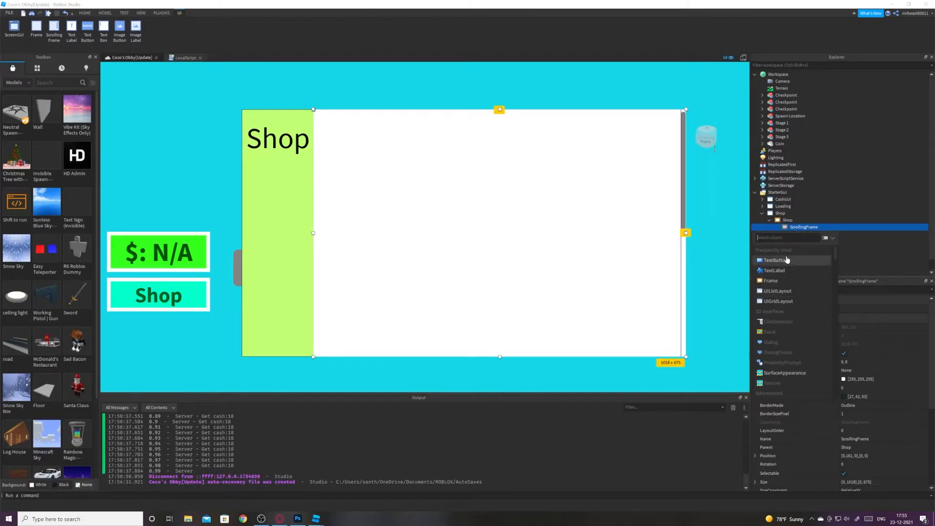
text(image)
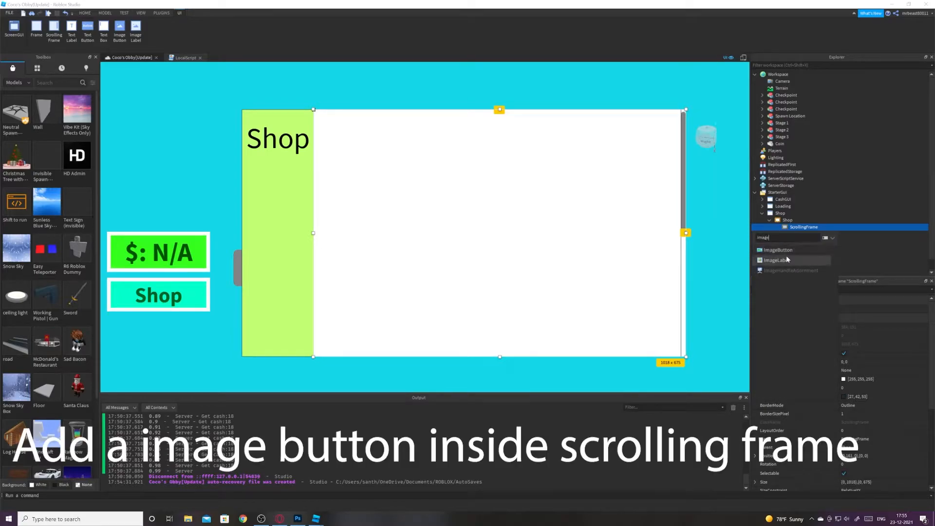
click(778, 250)
click(325, 130)
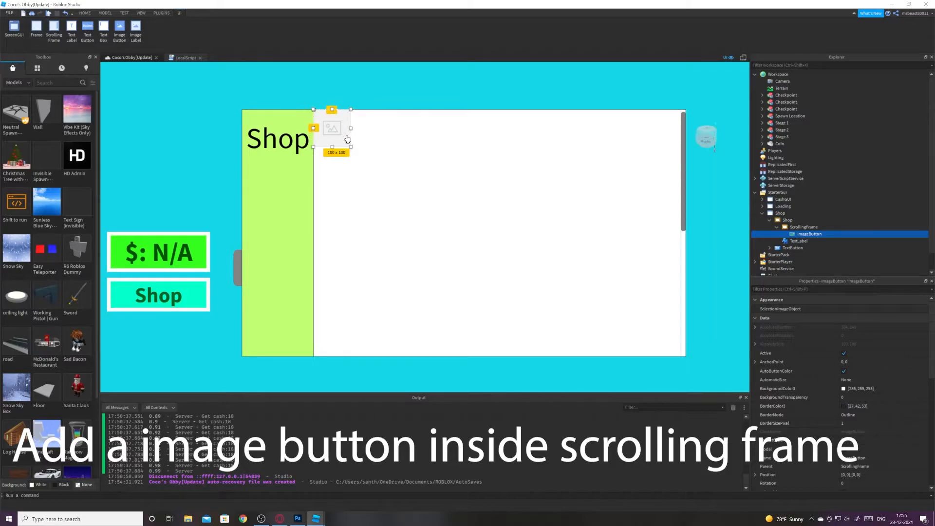
drag(351, 149, 416, 205)
mouse_move(383, 166)
mouse_down()
mouse_move(393, 164)
mouse_move(390, 174)
mouse_up()
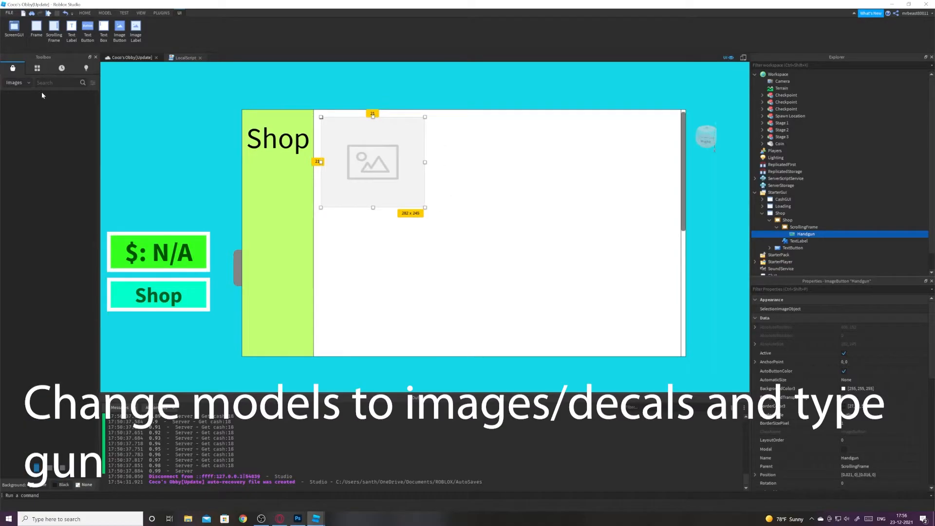
- Search the Toolbox images for handgun and insert the Handgun A decal into the Handgun image button
click(56, 82)
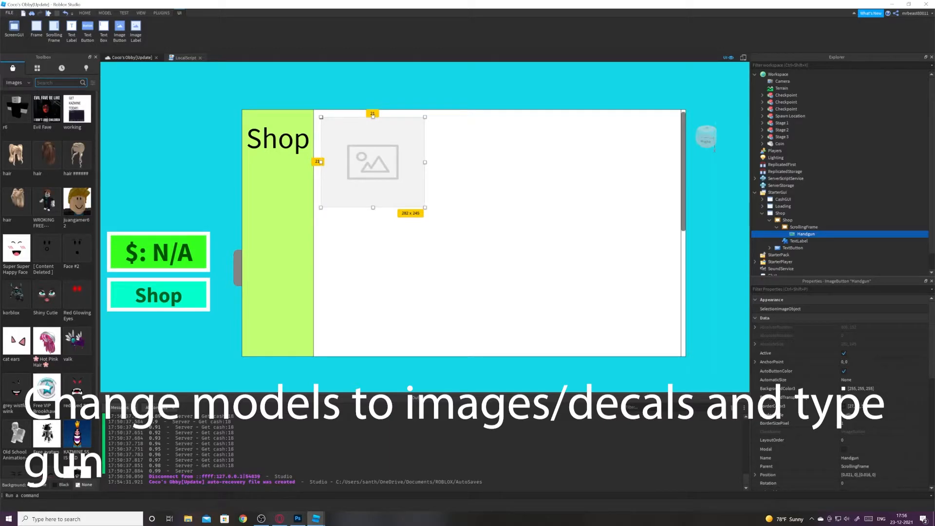
text(h)
text(u)
text(andg)
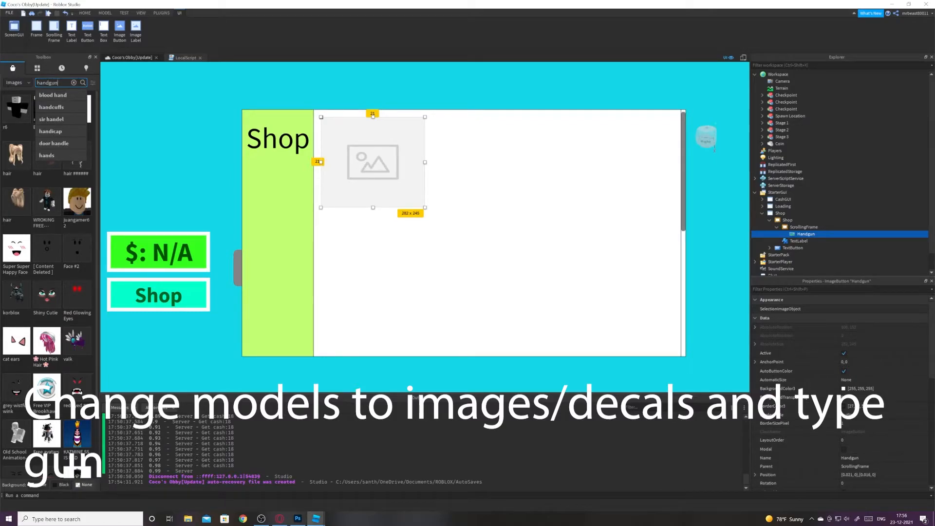
key(Return)
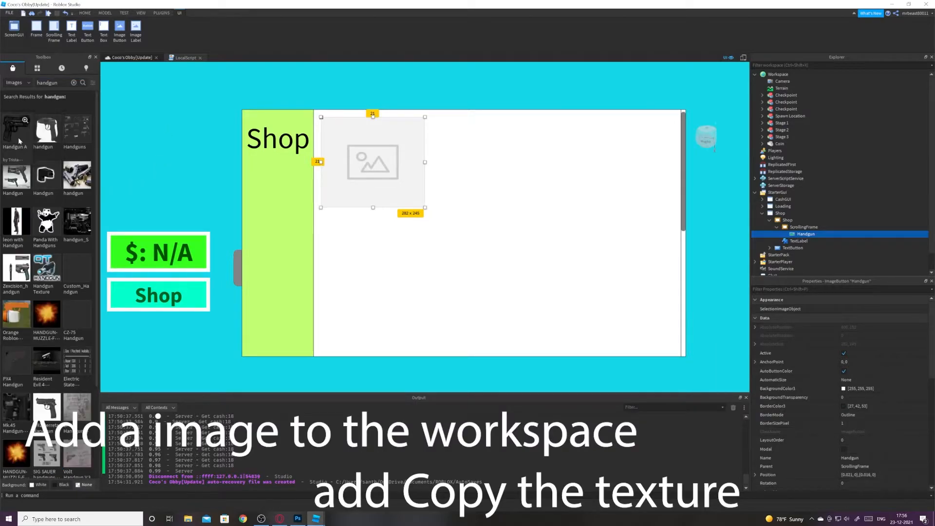
click(14, 139)
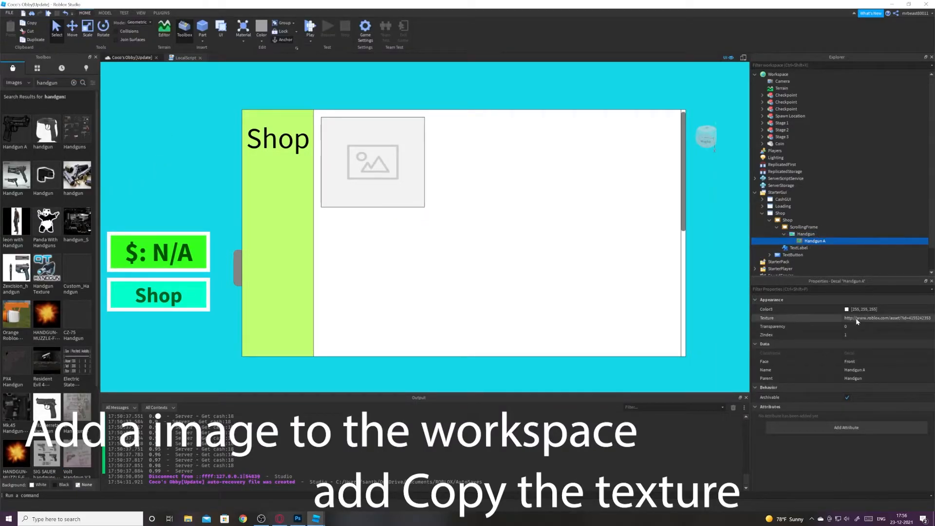
- Copy the Handgun A decal's texture URL into the Image property of the Handgun button
click(858, 319)
key(ctrl+c)
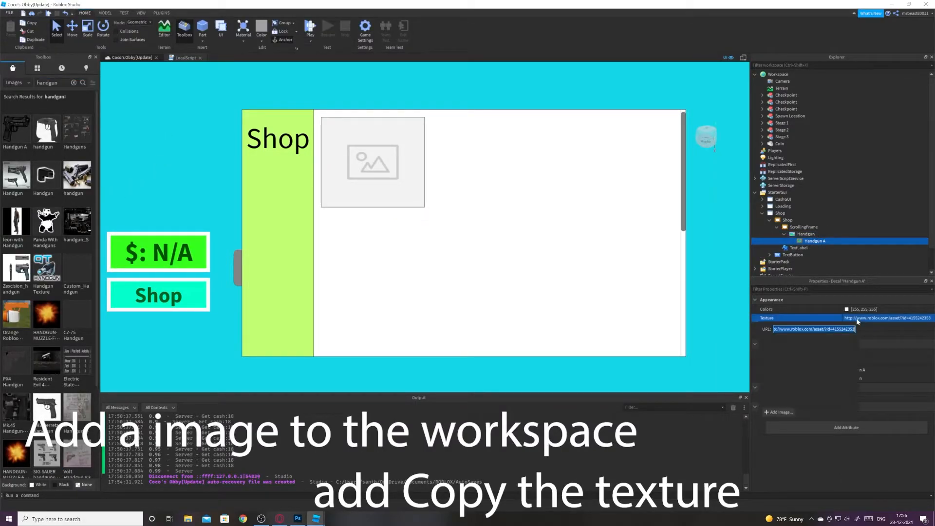
click(805, 235)
scroll(879, 334, down, 5)
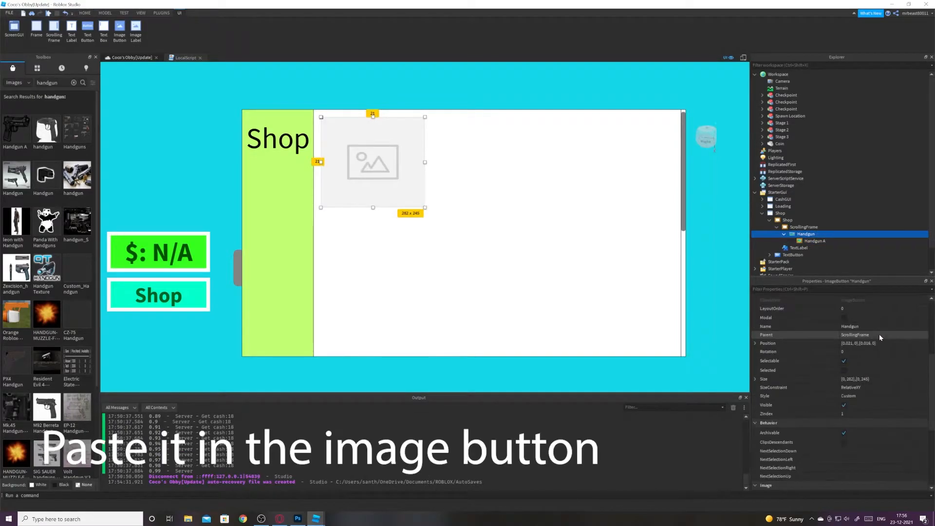
click(869, 398)
key(ctrl+v)
key(Return)
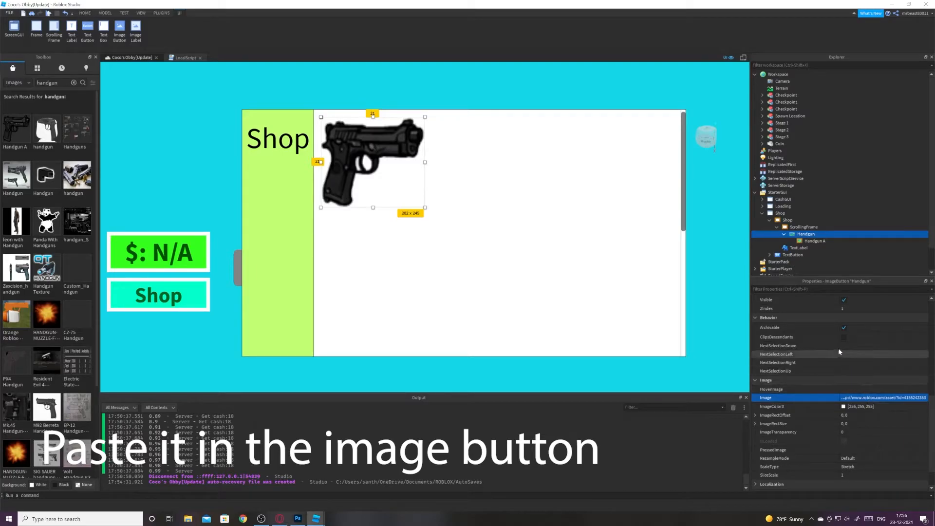
- Add a TextLabel to the Handgun button and fit it along the button's lower edge at about 282 × 50 pixels
click(817, 243)
click(821, 235)
click(774, 277)
drag(358, 127, 425, 202)
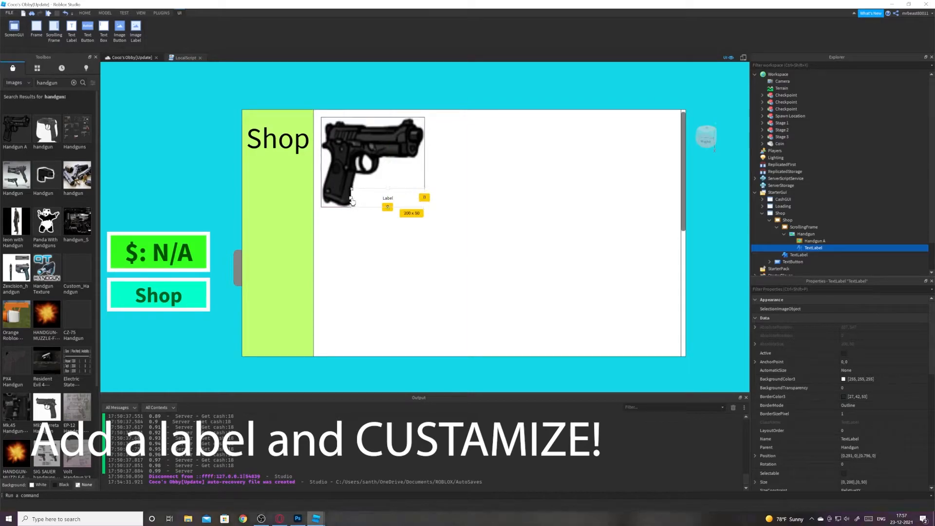
drag(351, 201, 320, 198)
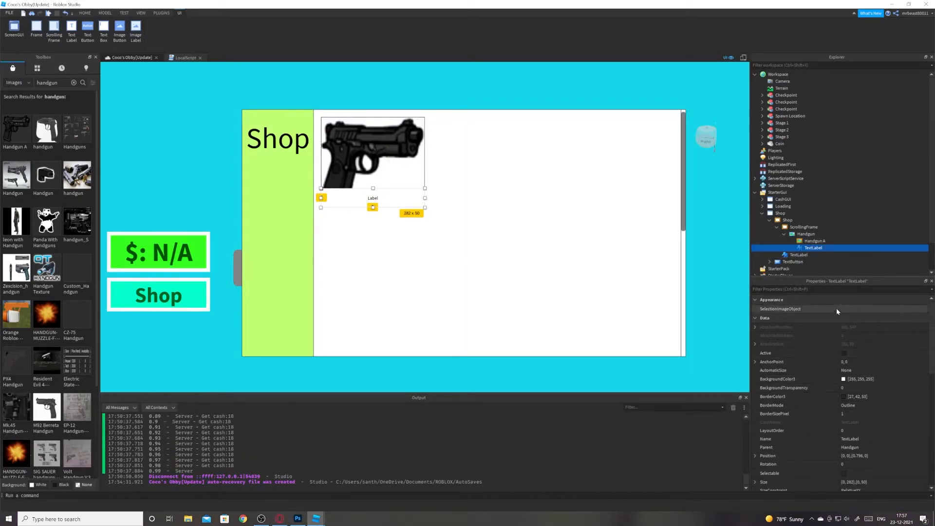
- Rename the Handgun button's label to Name and set its BackgroundTransparency to 1
double_click(813, 248)
text(Name)
key(Return)
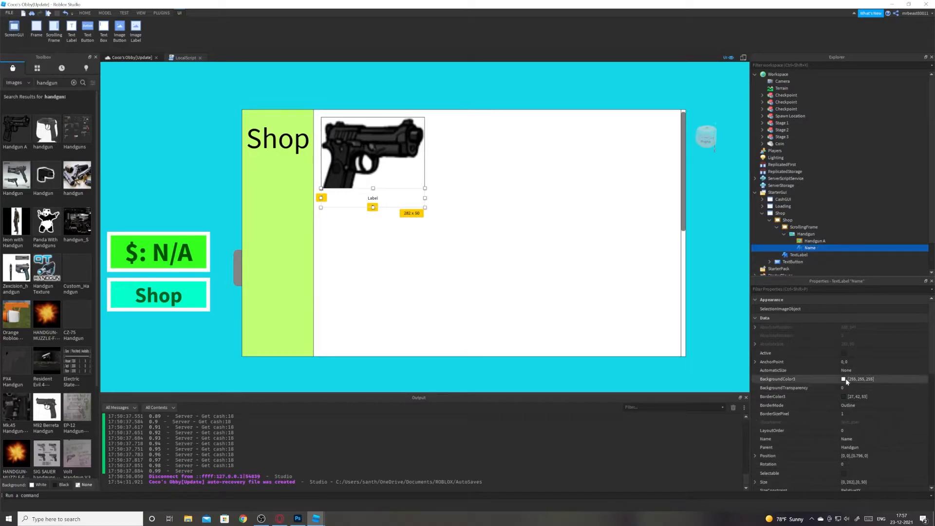
click(844, 379)
click(515, 325)
click(865, 389)
drag(867, 388, 923, 396)
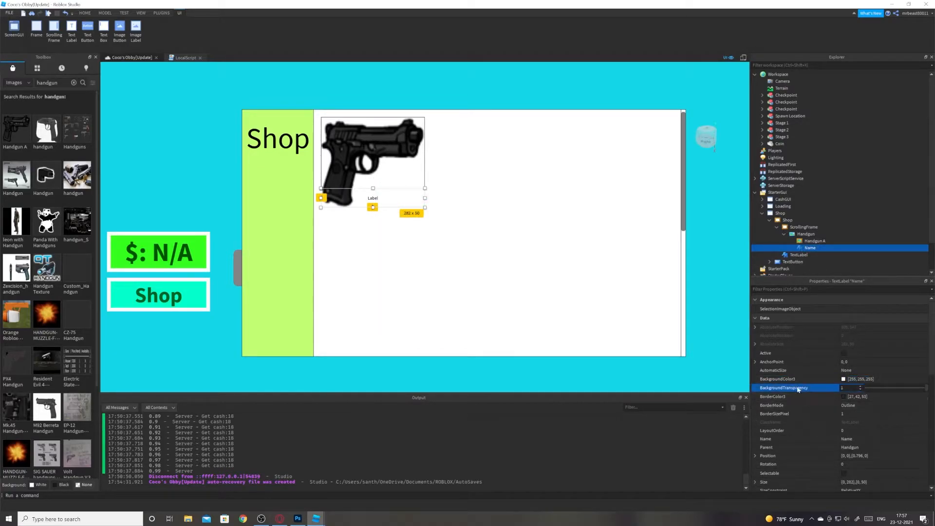
- Set the Name label's BorderMode to Middle and its BorderSizePixel to 10
click(848, 397)
click(846, 407)
click(848, 416)
click(843, 415)
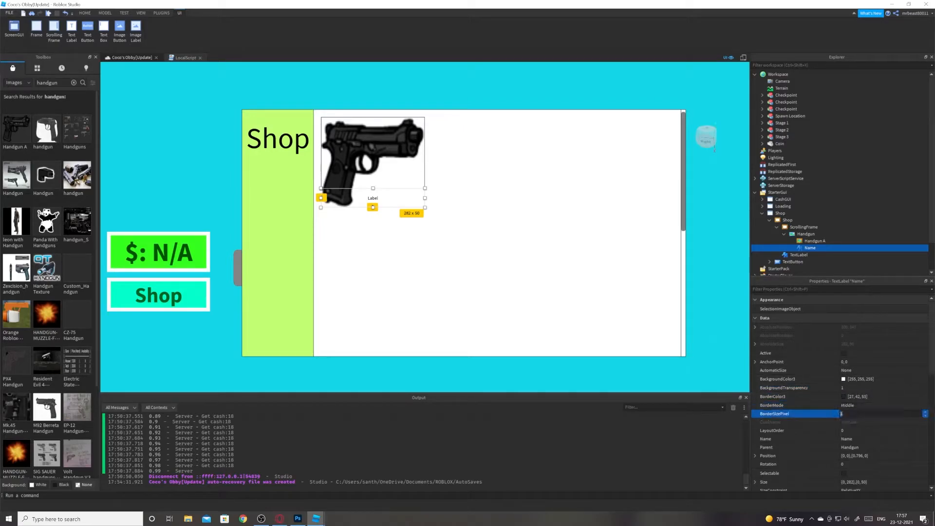
key(Return)
- Set the Name label's text to "Gun Price: $100" and enable TextScaled
scroll(874, 436, down, 5)
scroll(853, 413, down, 4)
click(847, 406)
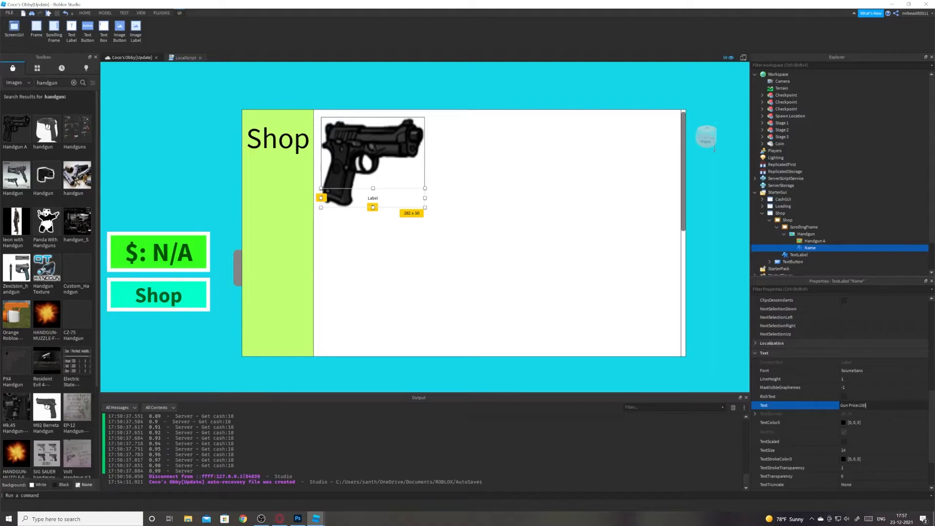
text(Gun Price: $100)
key(Return)
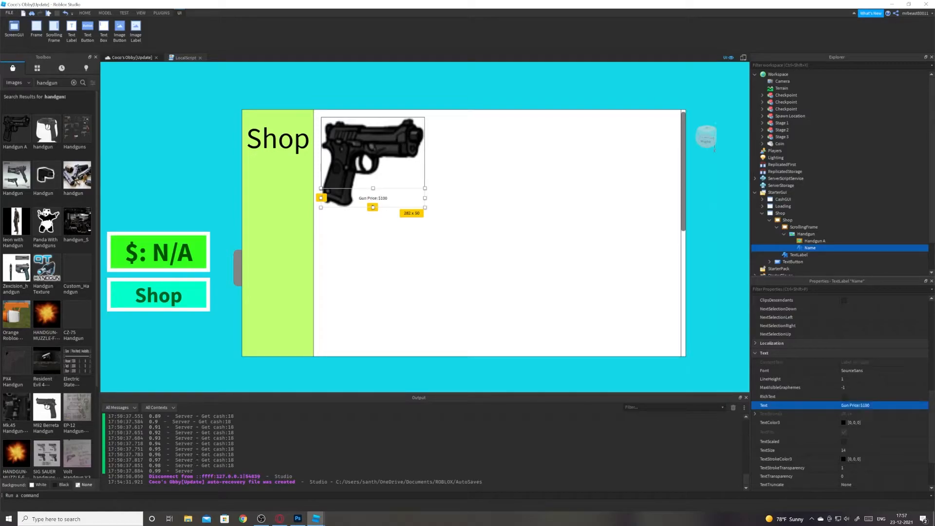
click(844, 441)
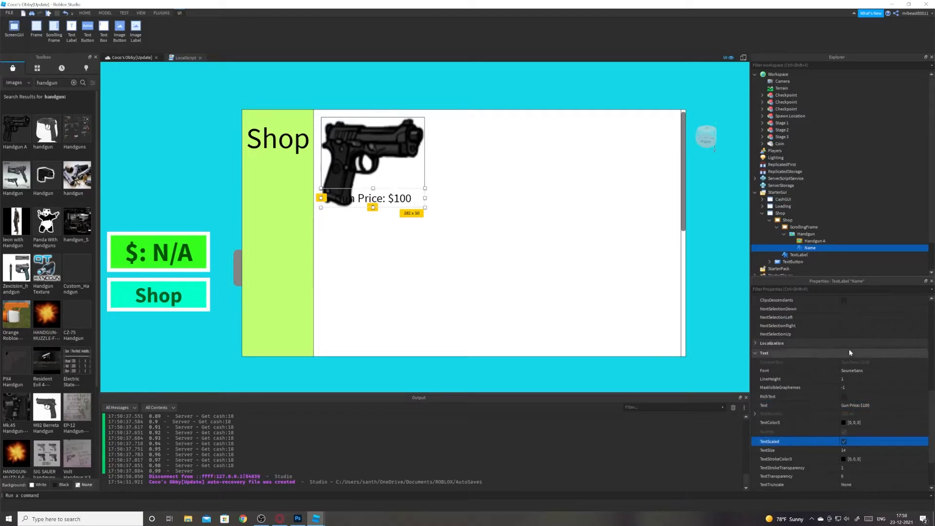
- Set the Name label's BackgroundTransparency to 0.5
scroll(849, 350, up, 9)
click(844, 387)
click(884, 388)
mouse_move(884, 387)
mouse_down()
mouse_move(862, 389)
mouse_move(896, 387)
mouse_up()
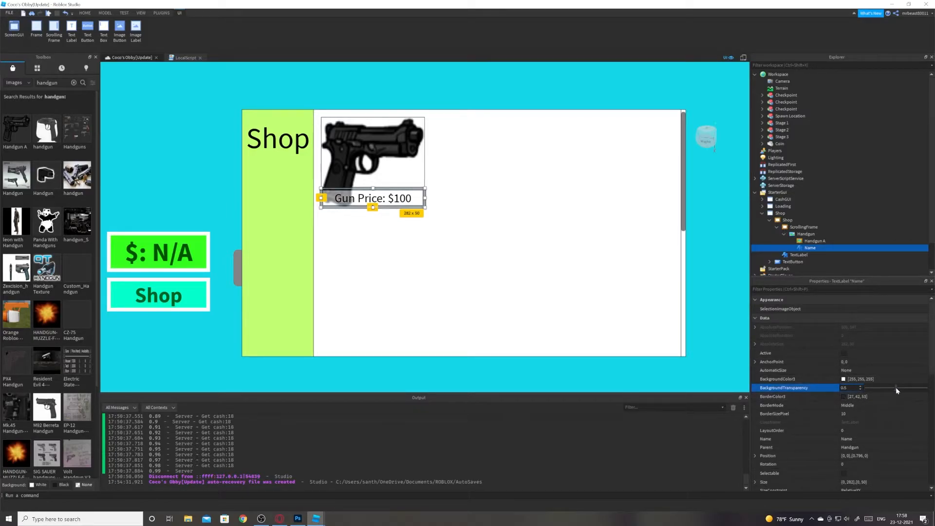
- Open the LocalScript under the Shop TextButton and start a line reading game.ReplicatedStorage. inside the click function
click(371, 146)
click(770, 220)
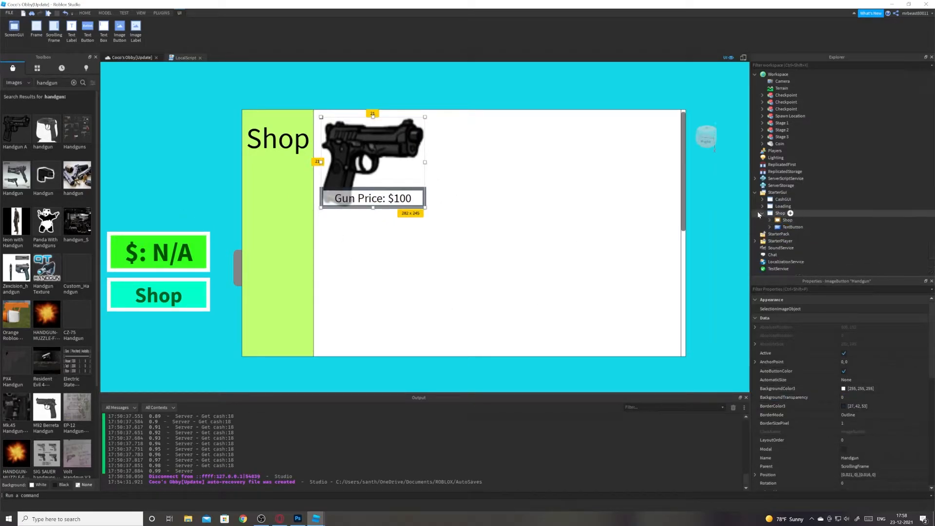
click(769, 227)
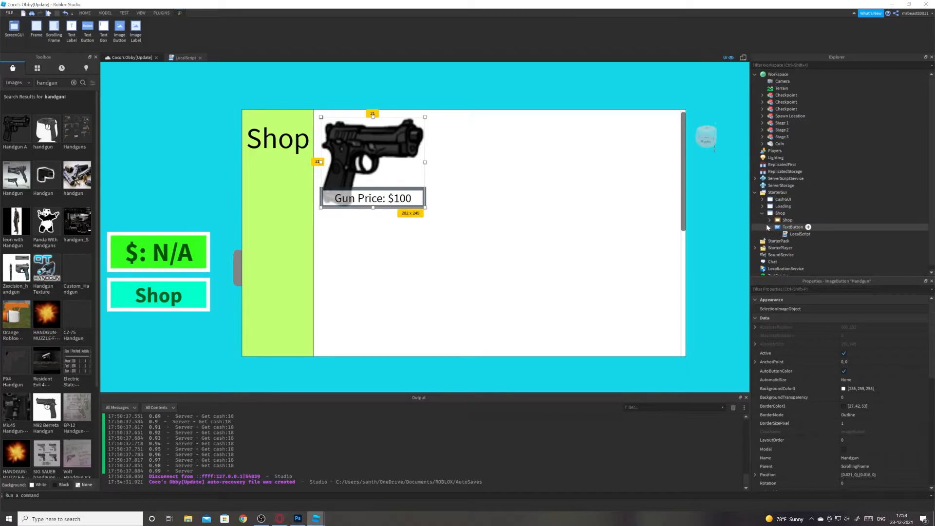
double_click(799, 234)
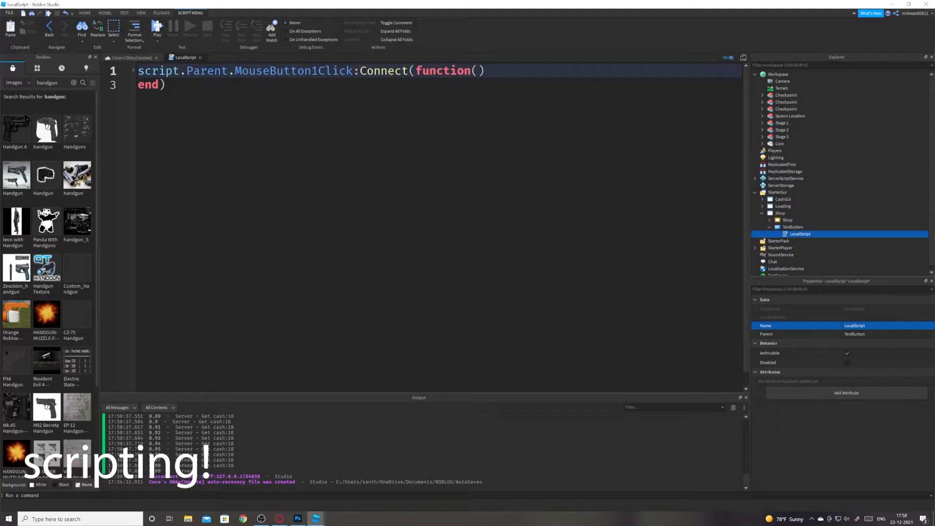
key(Return)
key(Delete)
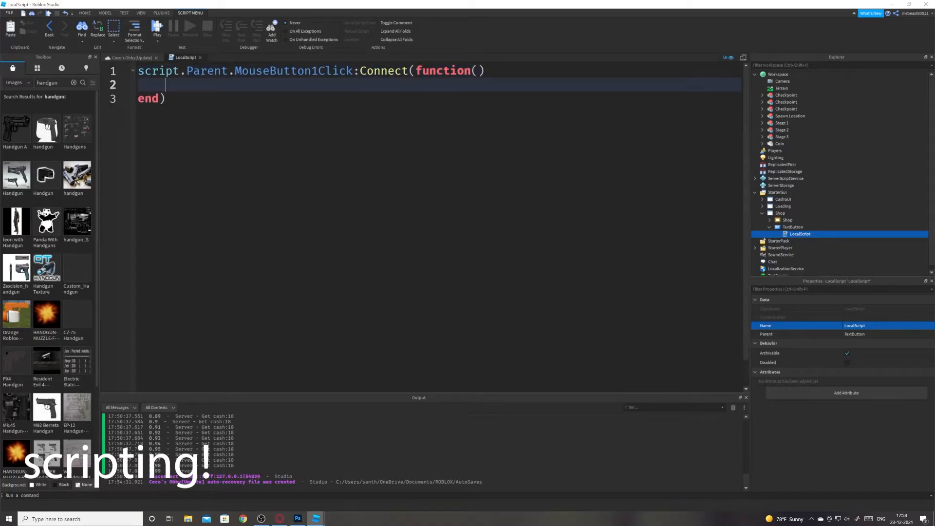
text(game.)
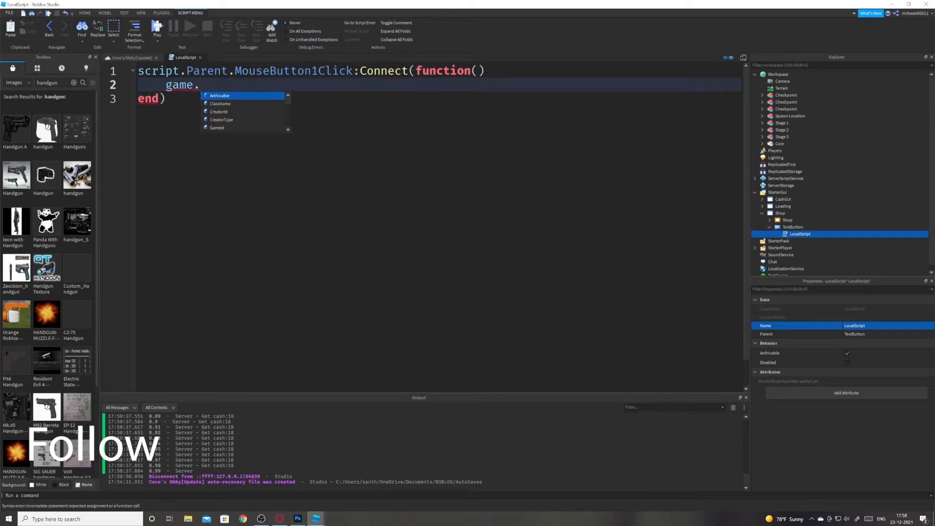
text(re)
key(Tab)
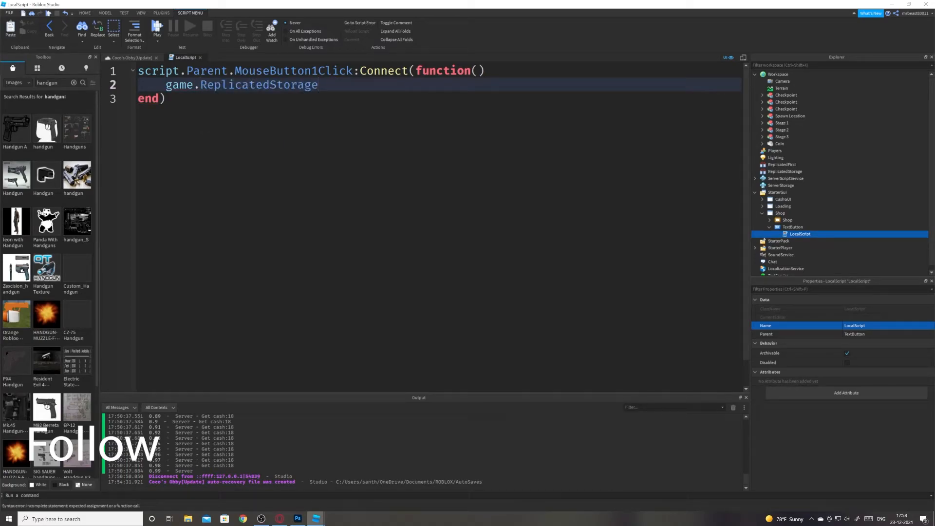
text(.)
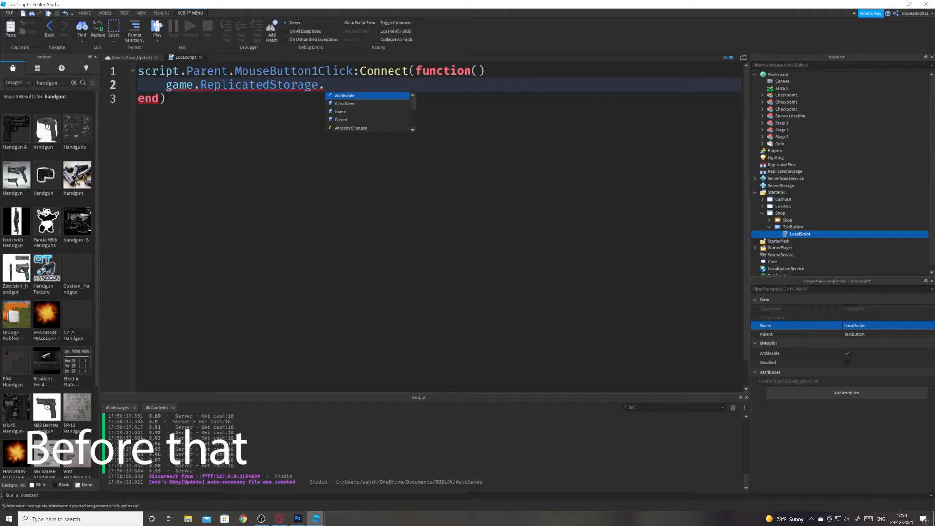
- Add a Folder to ReplicatedStorage and name it ToolEvents
click(785, 172)
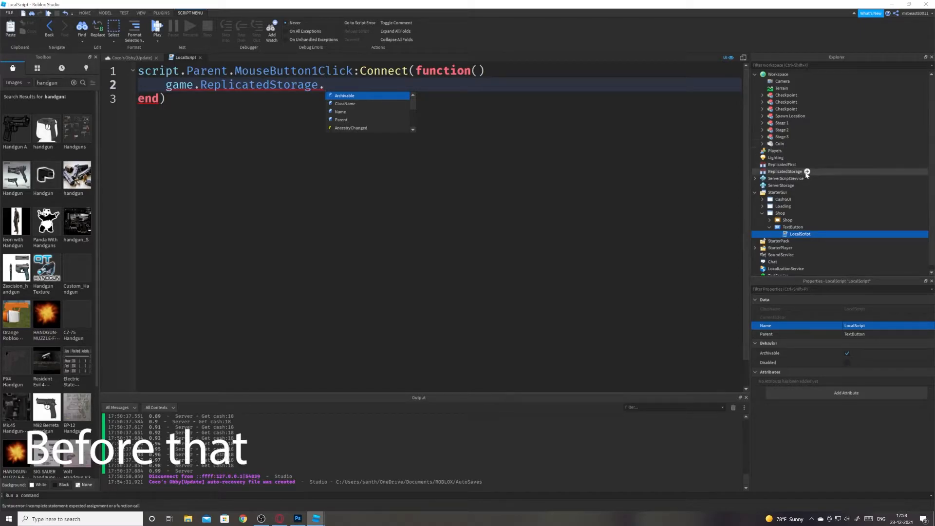
click(808, 171)
click(779, 205)
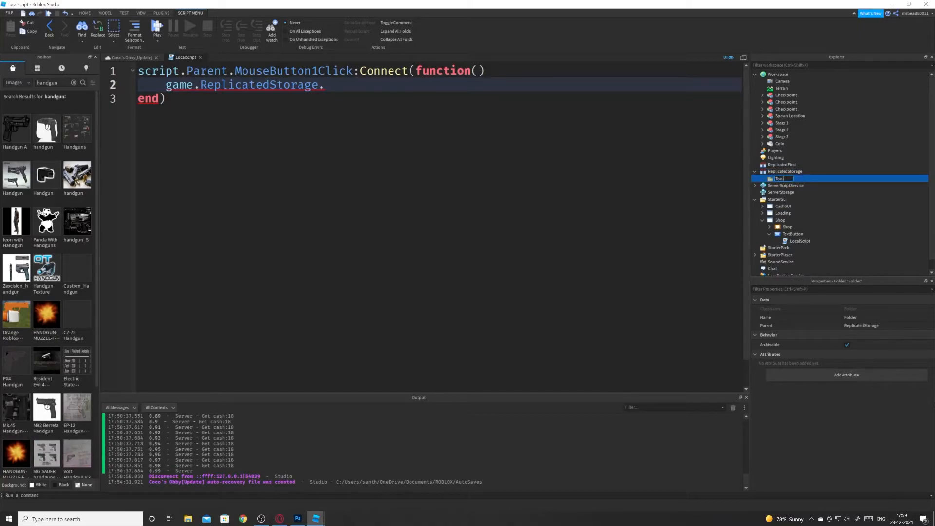
text(s)
key(Return)
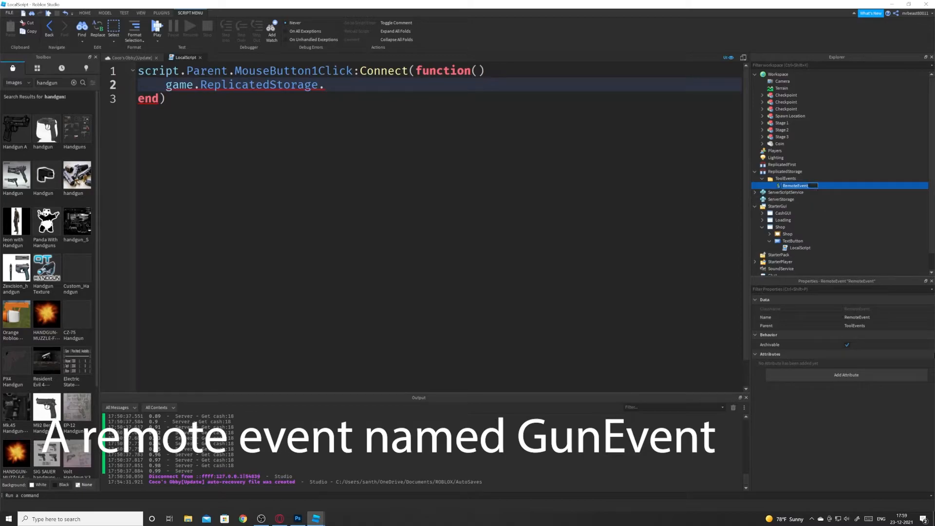
- Name the new RemoteEvent inside the ToolEvents folder GunEvent
text(H)
text(unEv)
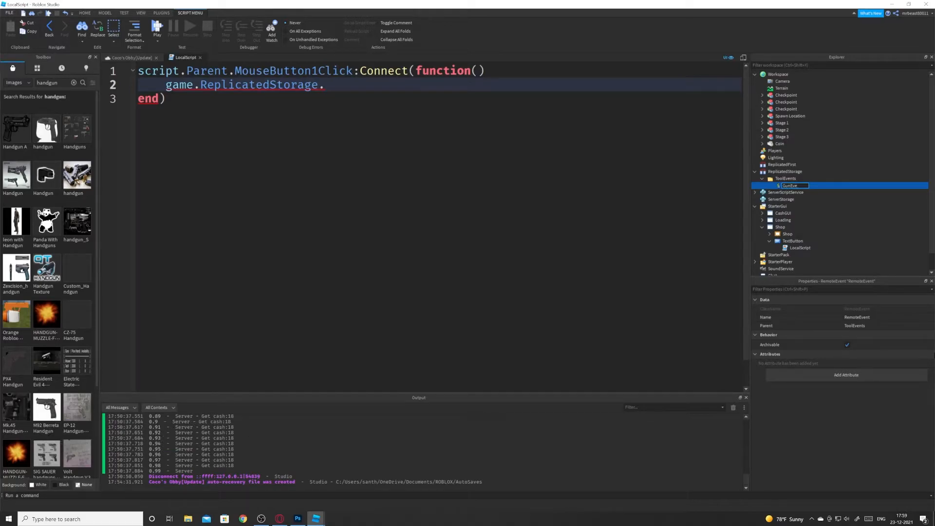
key(Return)
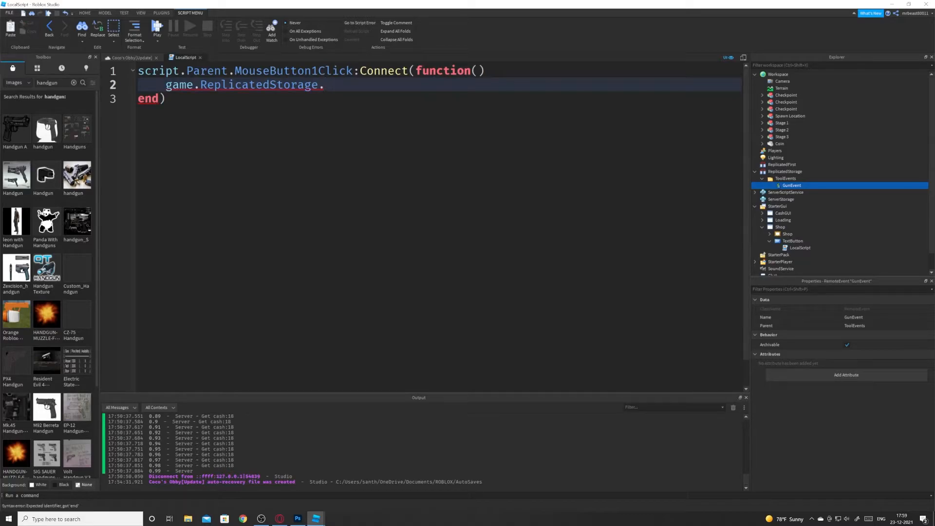
- Complete the LocalScript line as game.ReplicatedStorage.ToolEvents.GunEvent:FireServer(), close the script and collapse the Shop GUI in the object tree
text(ToolEvents)
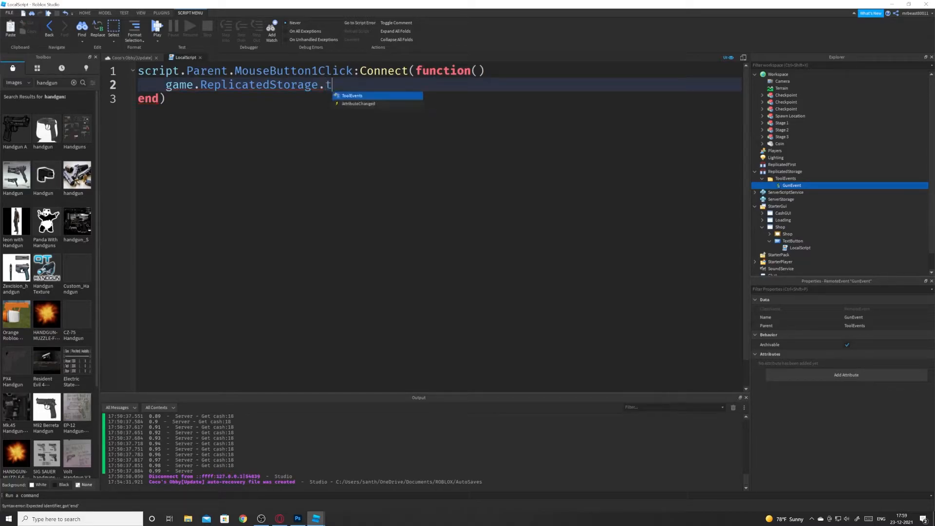
text(.)
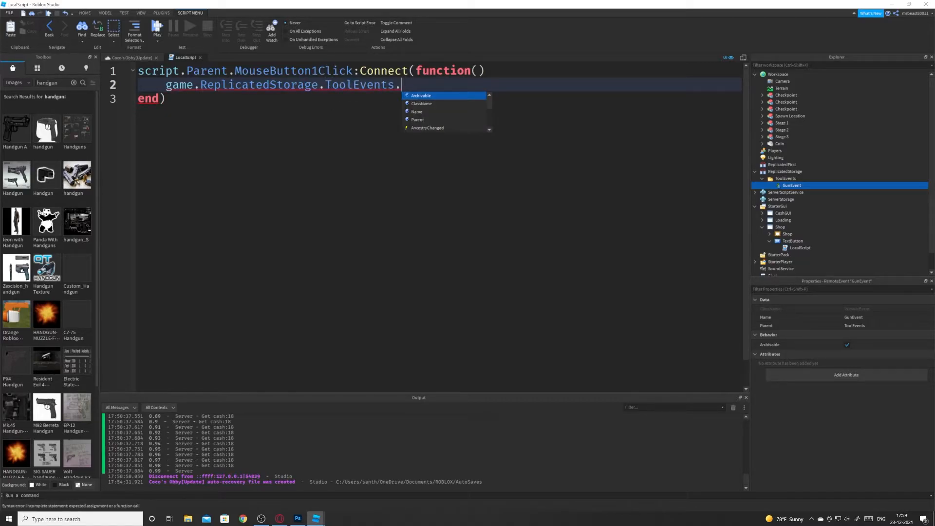
text(gu)
key(Tab)
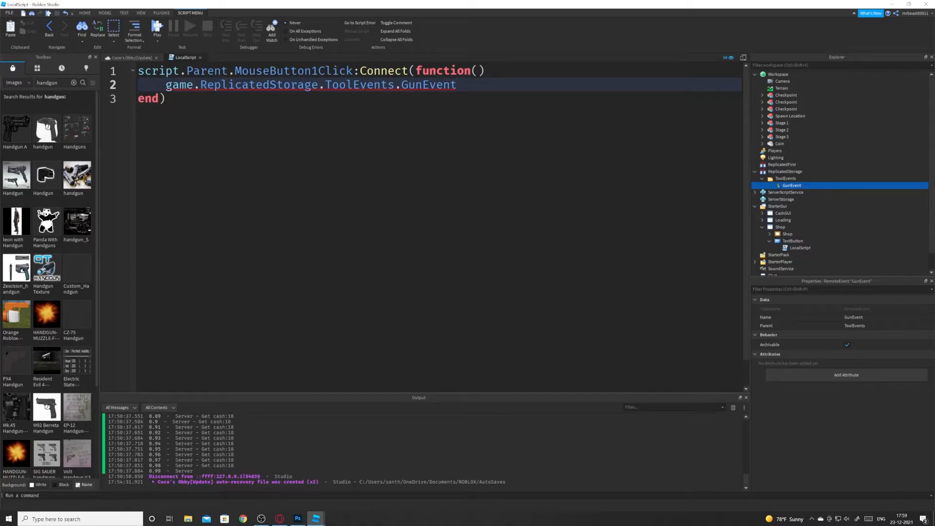
text(:fi)
key(Tab)
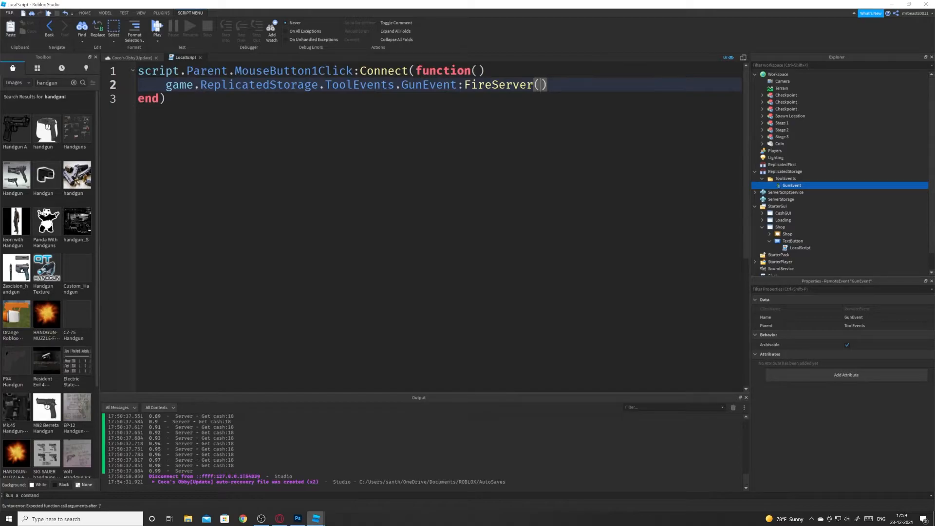
click(199, 58)
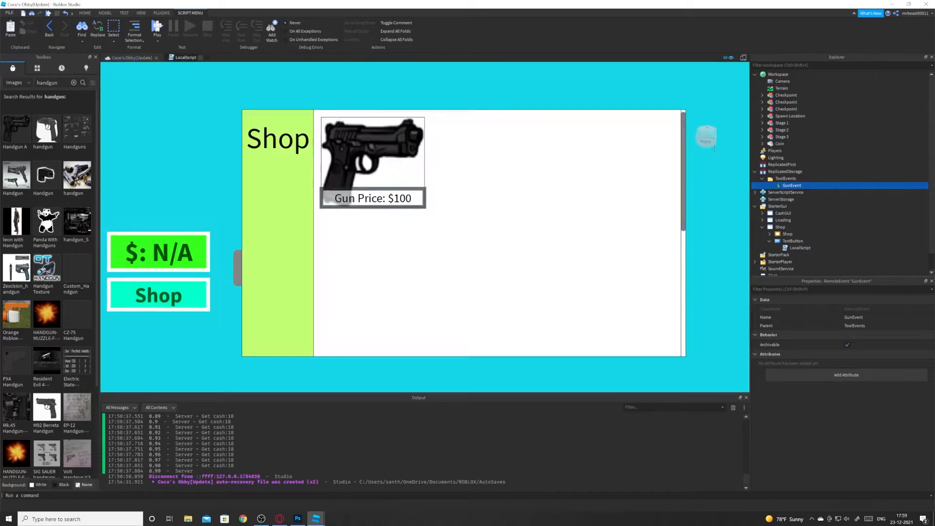
click(763, 227)
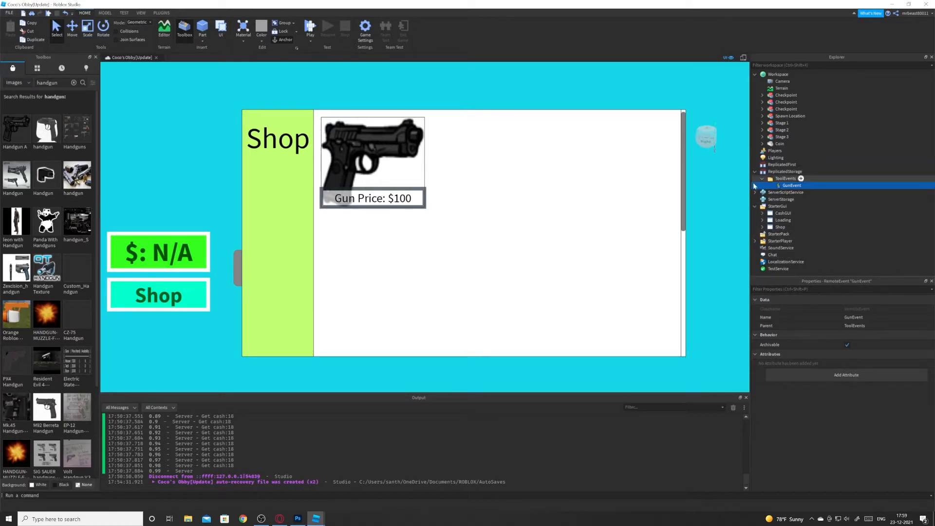
- Insert the Handgun tool from the Toolbox's Models category into ServerStorage and clear the asset search
click(799, 199)
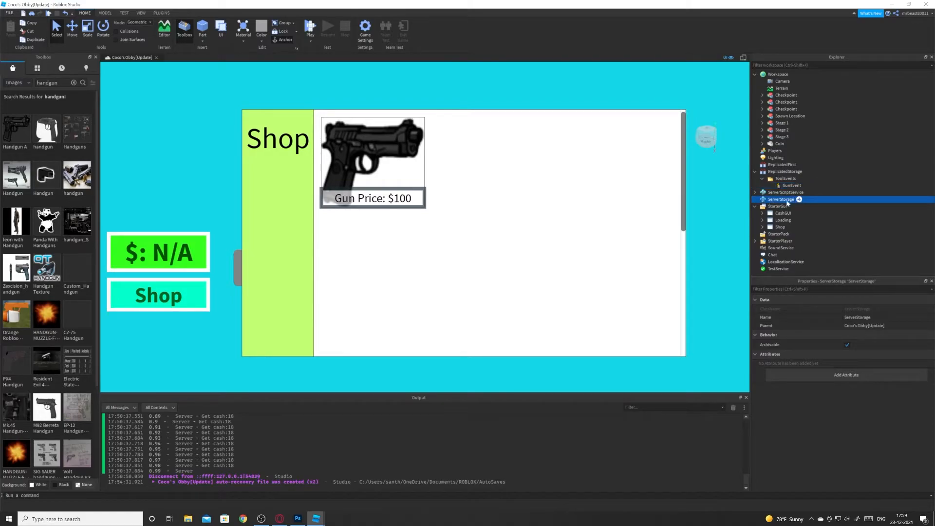
click(22, 83)
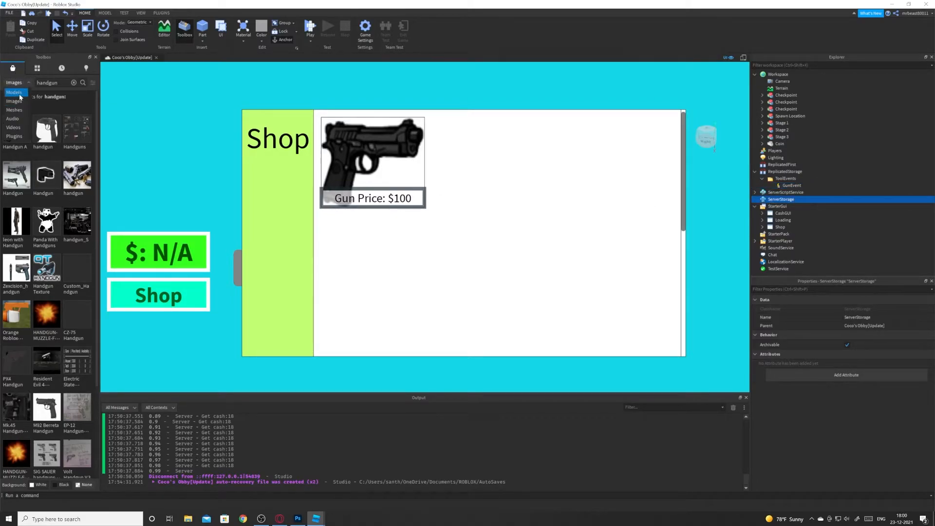
click(14, 92)
click(74, 83)
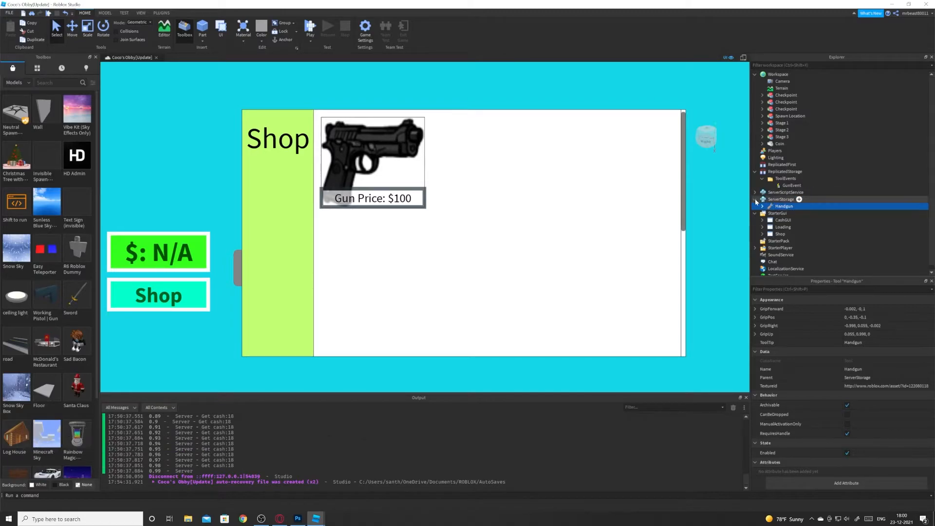
- Rename the Handgun tool in ServerStorage to Gun and collapse ServerStorage
double_click(779, 207)
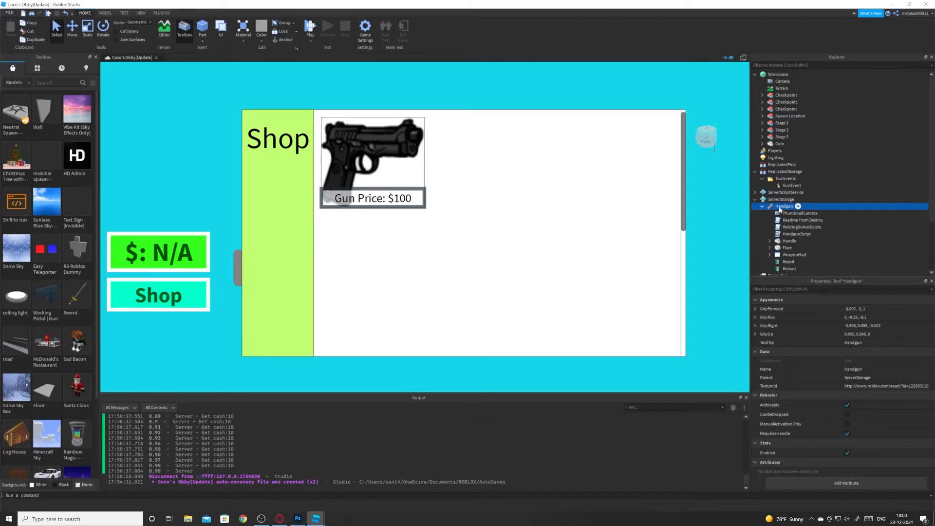
text(Gun)
key(Return)
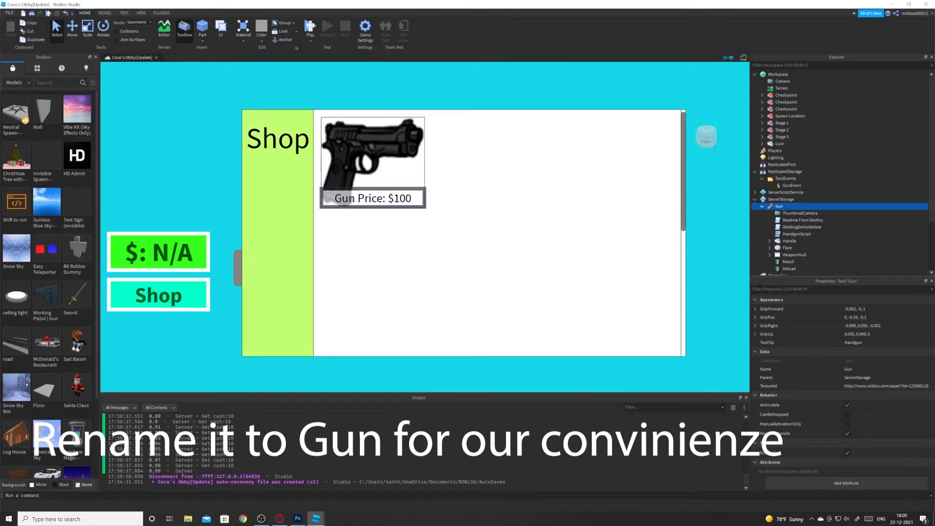
click(756, 200)
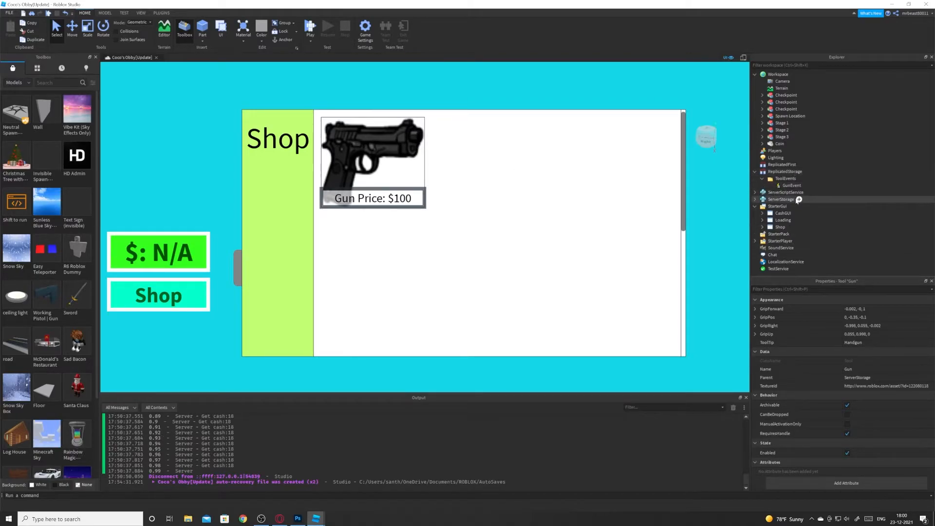
- Add a Script to ServerScriptService, name it Buy Tools and delete its default code
click(809, 193)
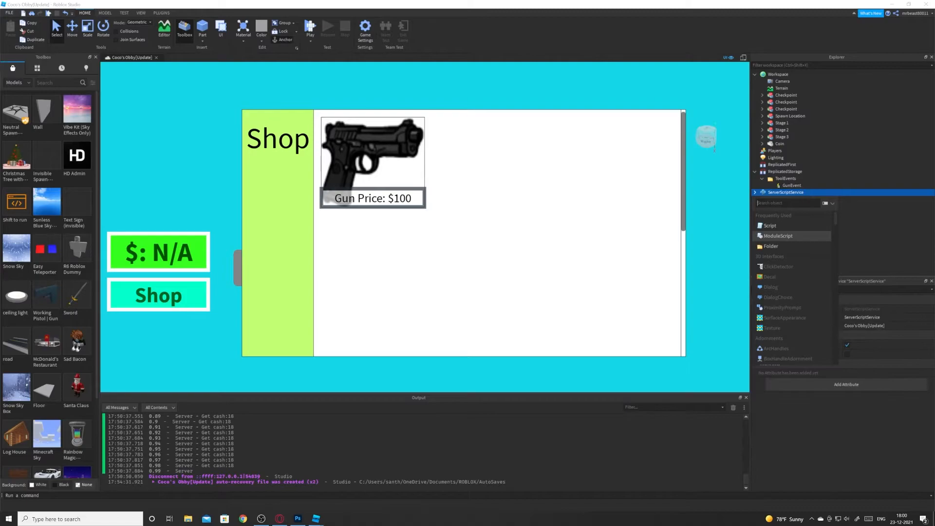
click(820, 225)
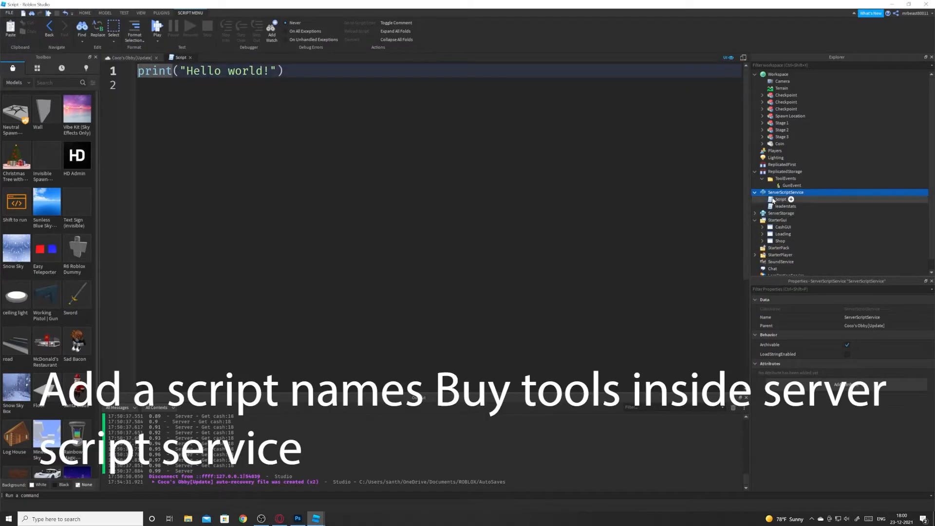
click(781, 200)
key(F2)
text(Buy Tools)
key(Return)
key(ctrl+a)
key(BackSpace)
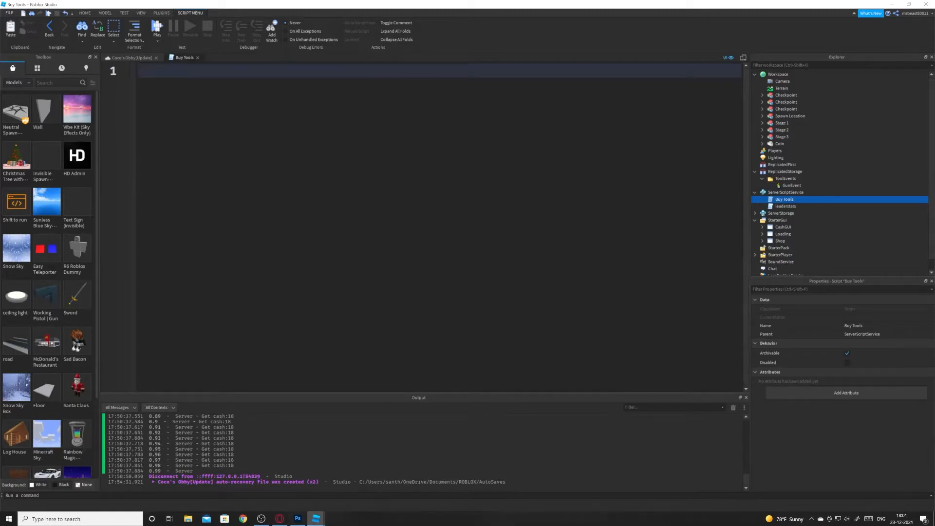
- Declare the player variable in the Buy Tools script with local player = game.Players.LocalPlayer, followed by a blank line
text(locla)
key(BackSpace)
key(BackSpace)
key(BackSpace)
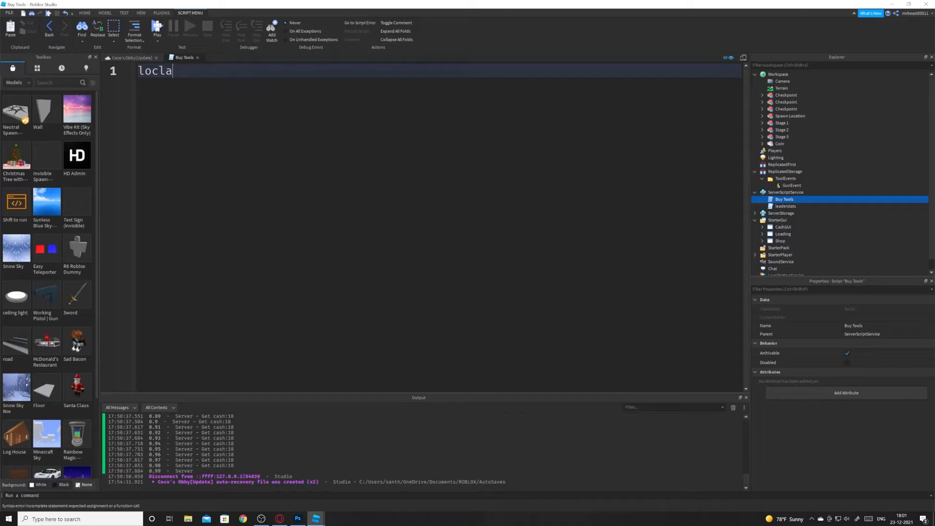
text(al playe r)
key(BackSpace)
text(r )
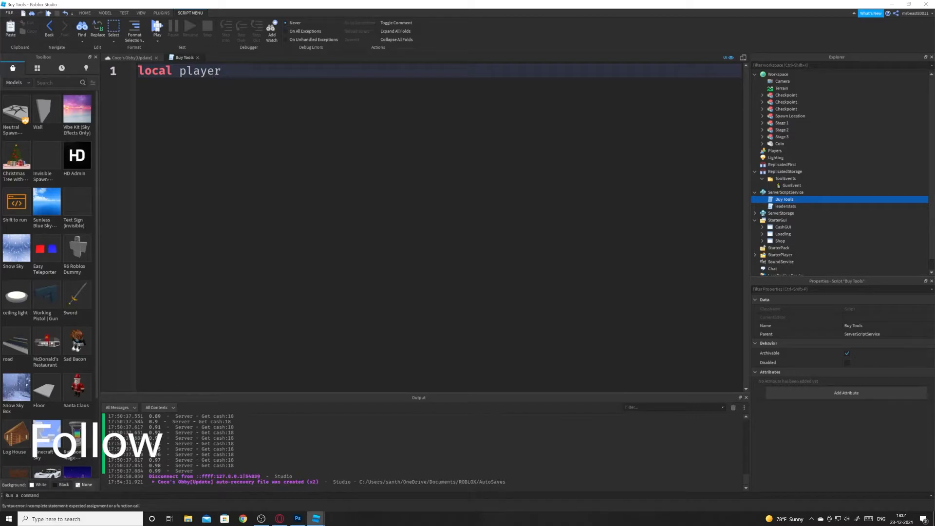
text(= game.)
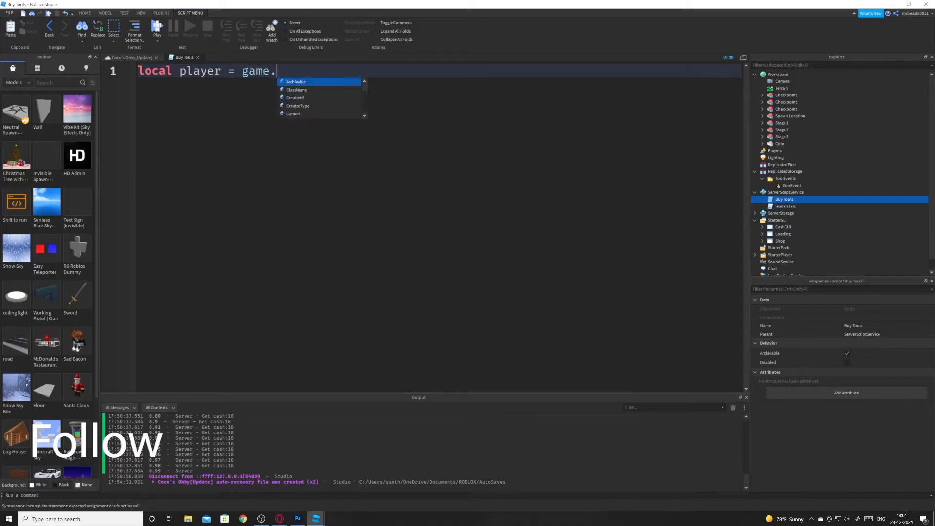
text(Players)
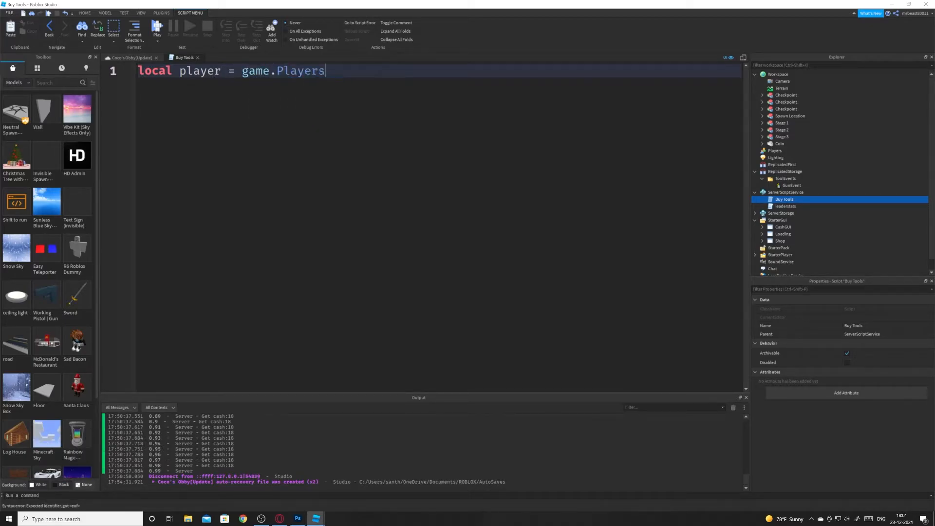
text(.LocalPlayer)
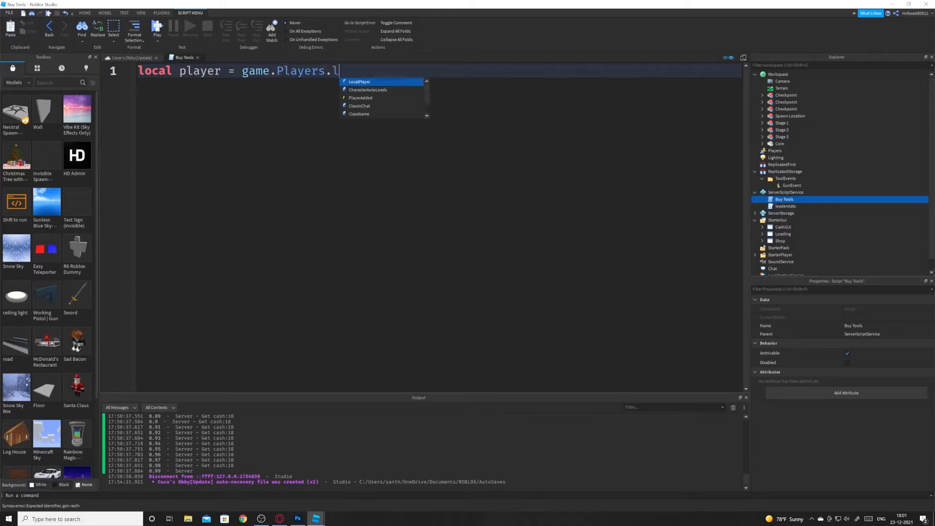
key(Return)
key(Return)
- Connect game.ReplicatedStorage.ToolEvents.GunEvent.OnServerEvent to a function taking the parameter player
text(game.ReplicatedStorage)
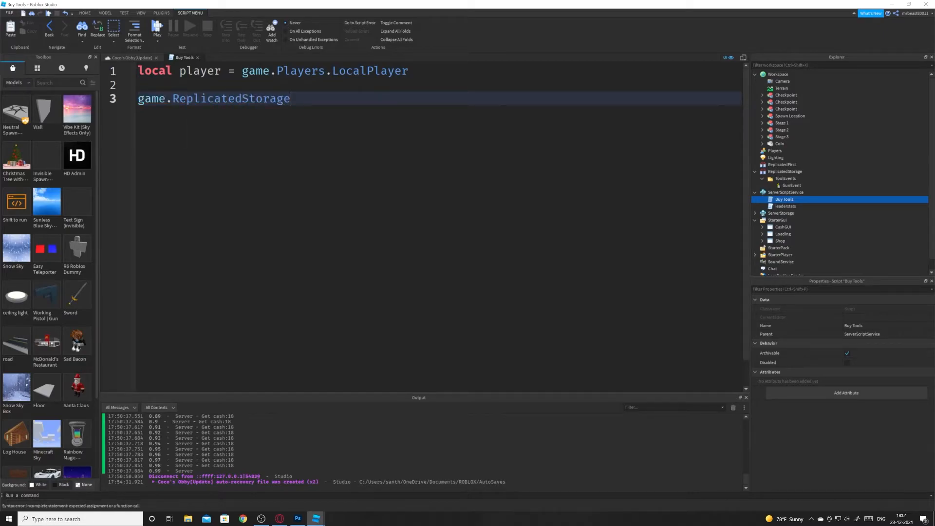
text(.ToolEvents.)
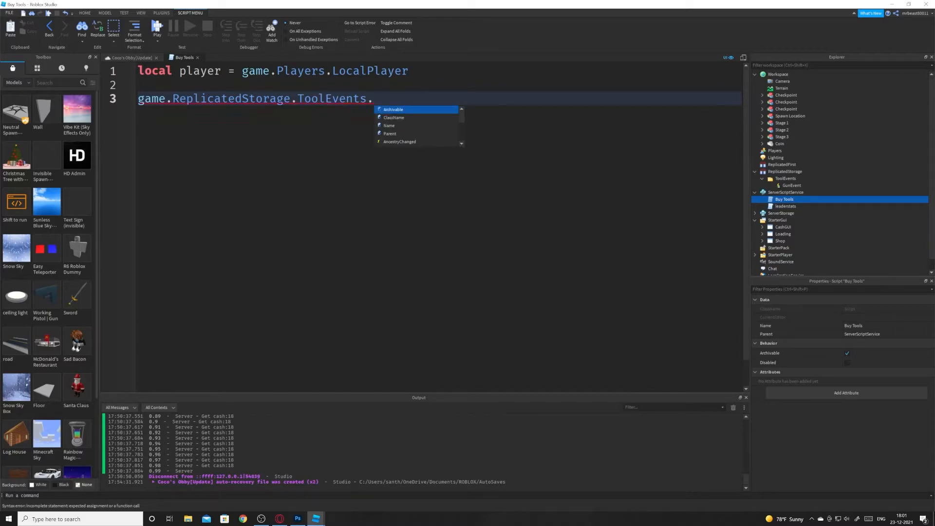
text(GunEvent)
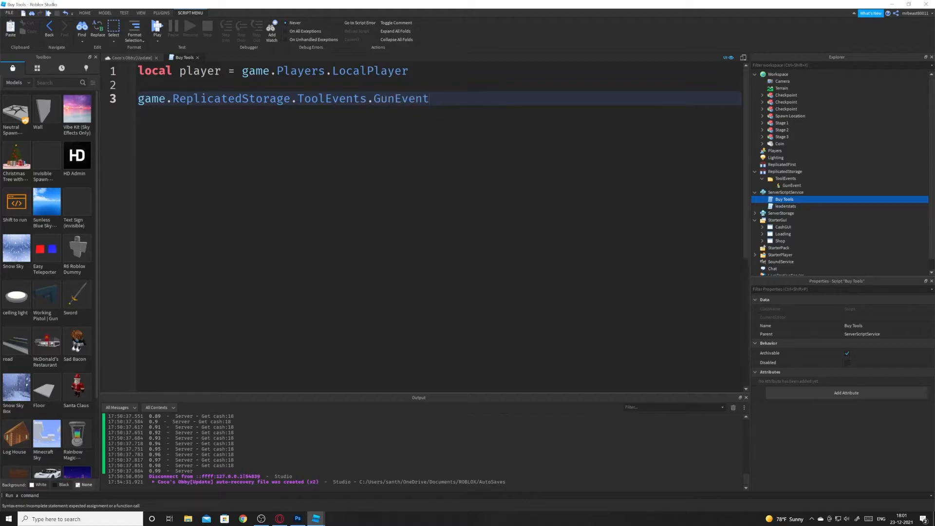
text(.OnServerEvent)
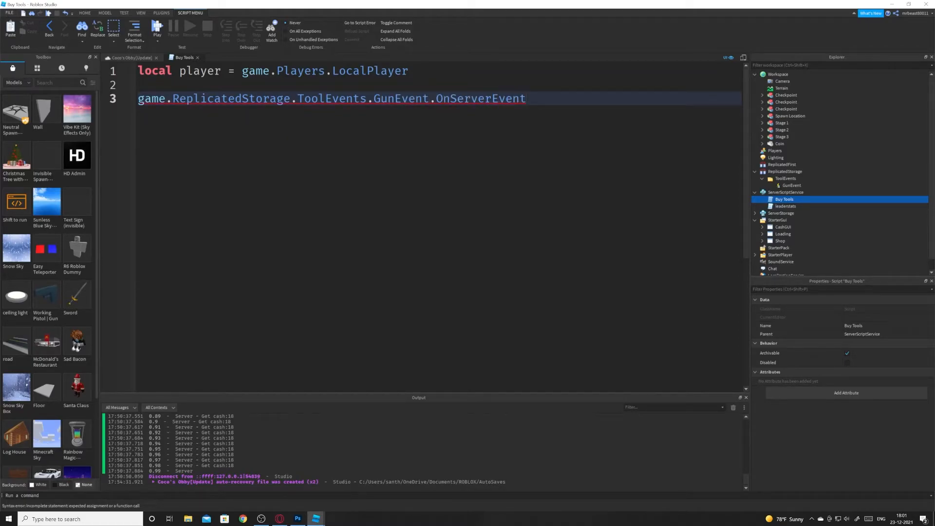
text(:Co)
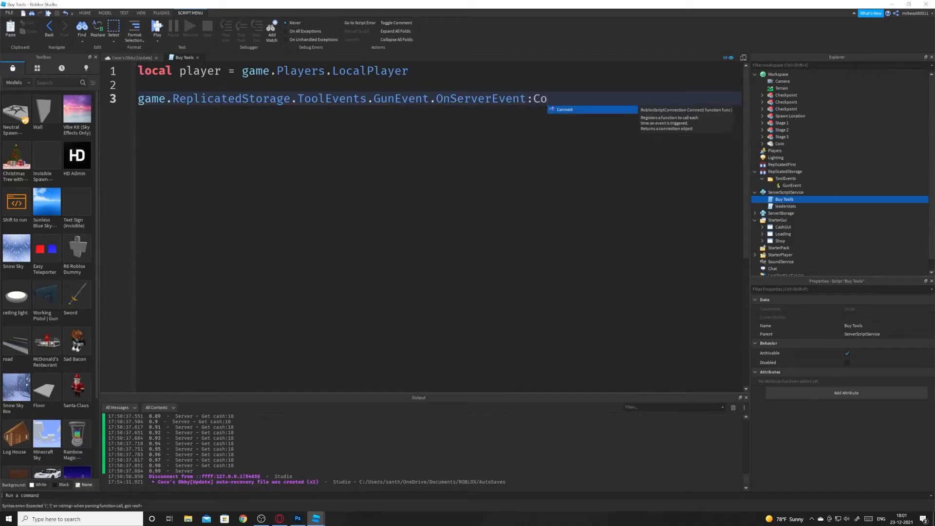
text(nnect()function)
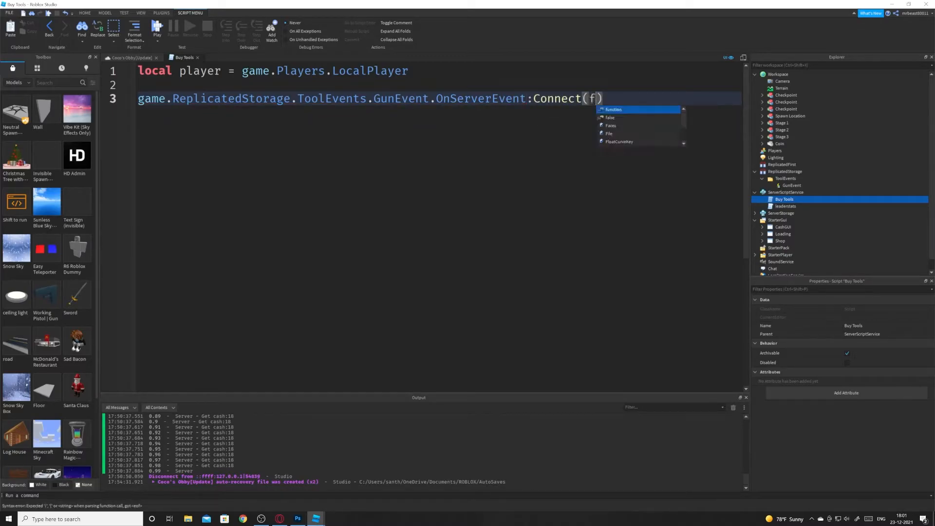
text((player)
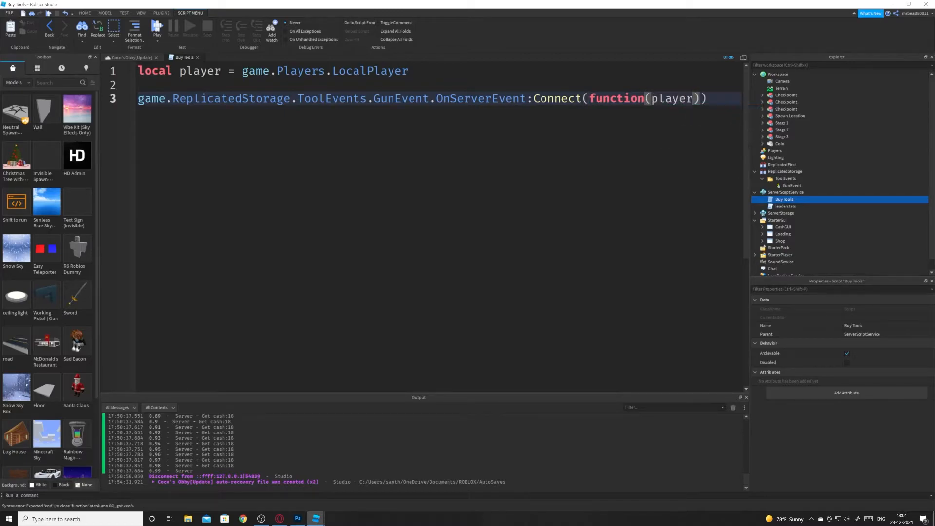
key(BackSpace)
key(Return)
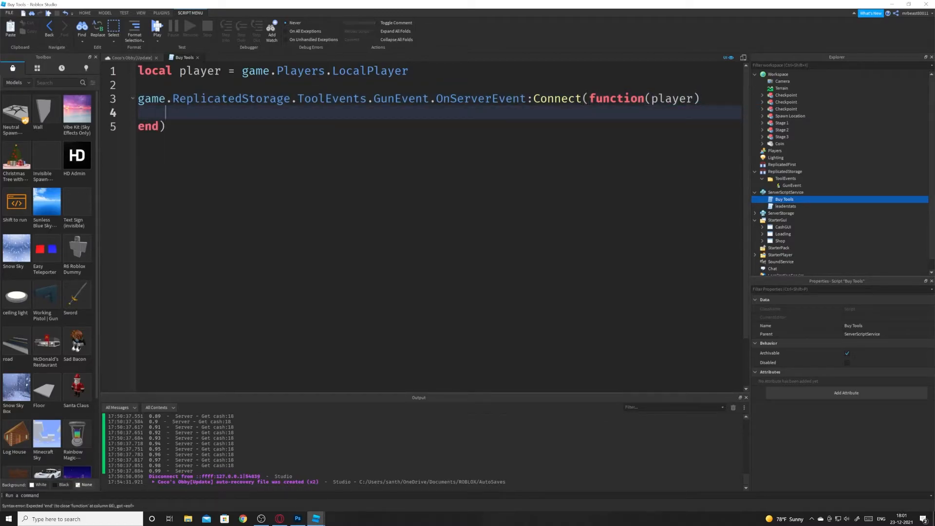
- Inside the GunEvent handler, add an if block that checks player.leaderstats.Coins.Value >= 100
text(if player )
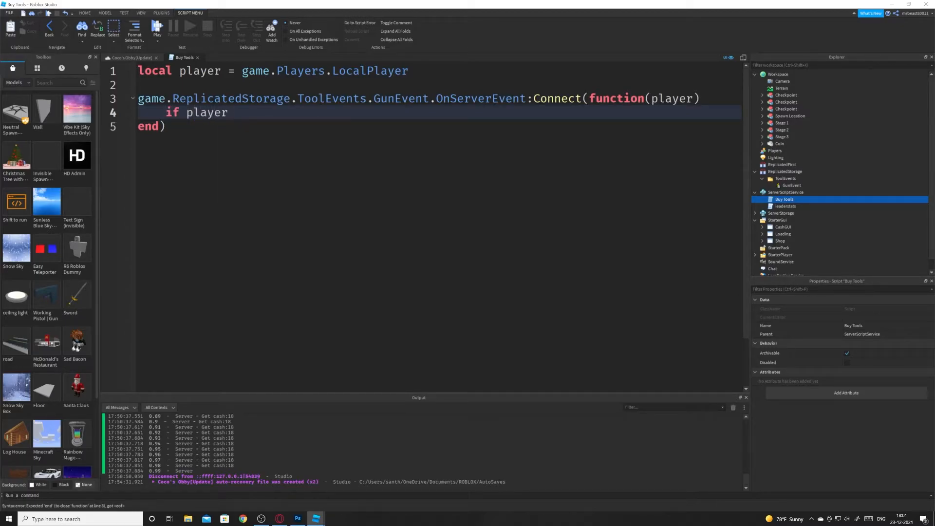
text(.leaderstats.Coins)
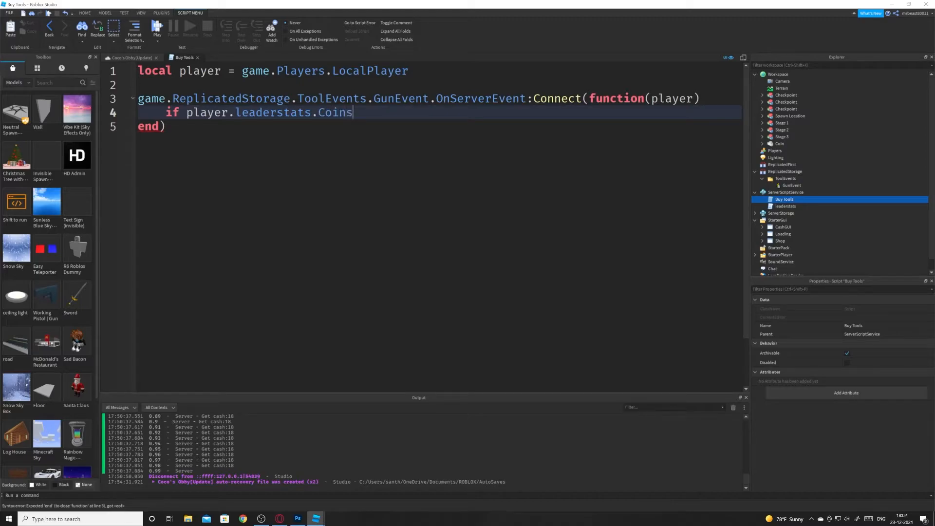
text(.Value >= 100 then)
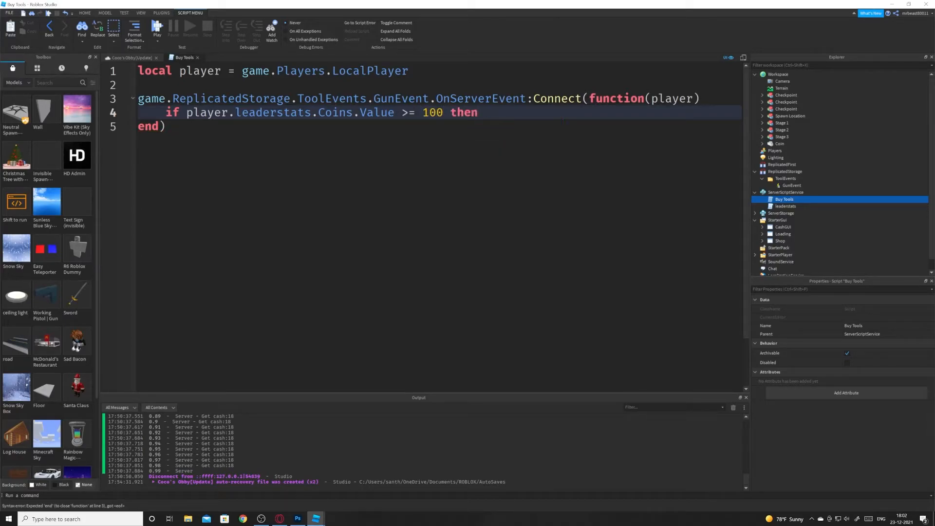
key(Return)
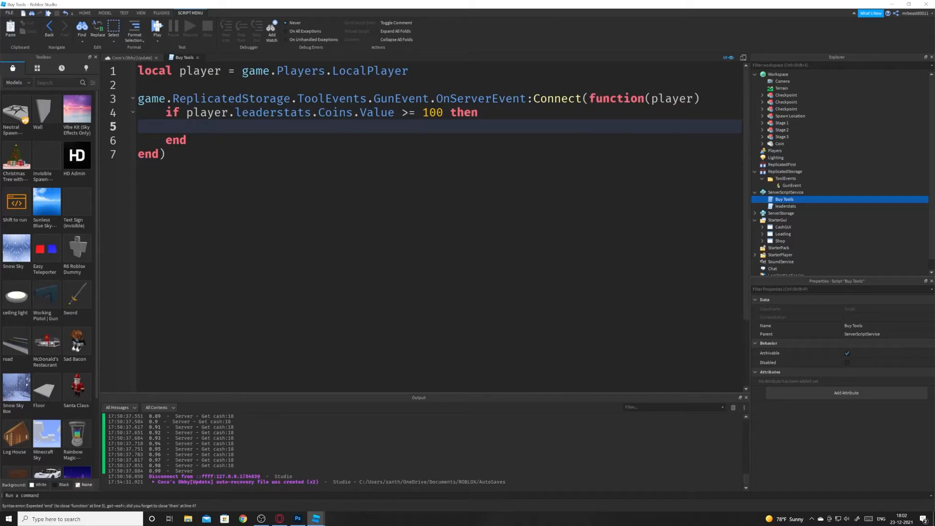
- Inside the if block, deduct the gun's price with player.leaderstats.Coins.Value = player.leaderstats.Coins.Value - 100
text(player.leader)
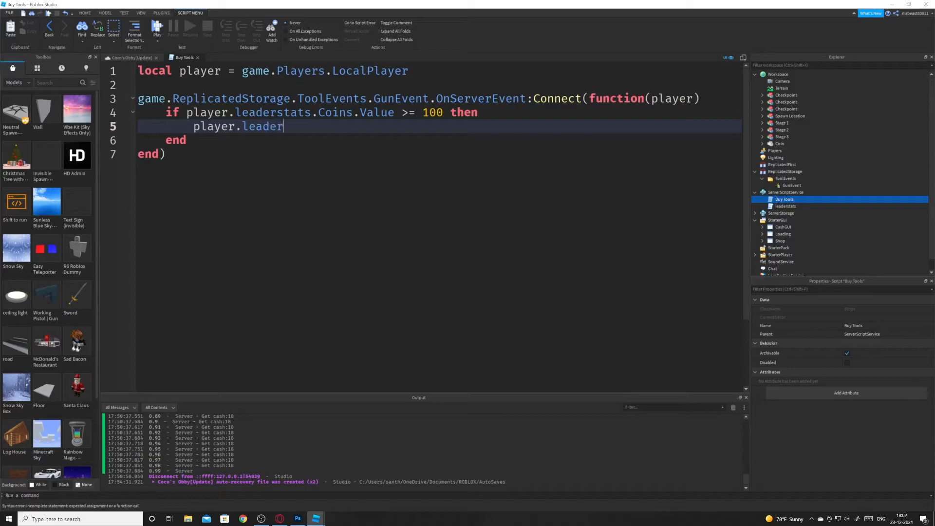
text(stats.Coins.Value = play)
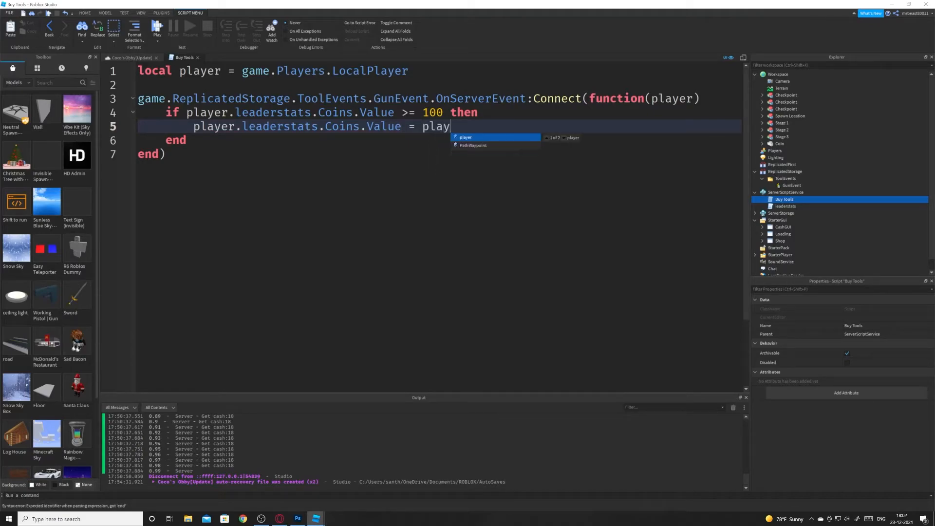
text(er.leader.leader)
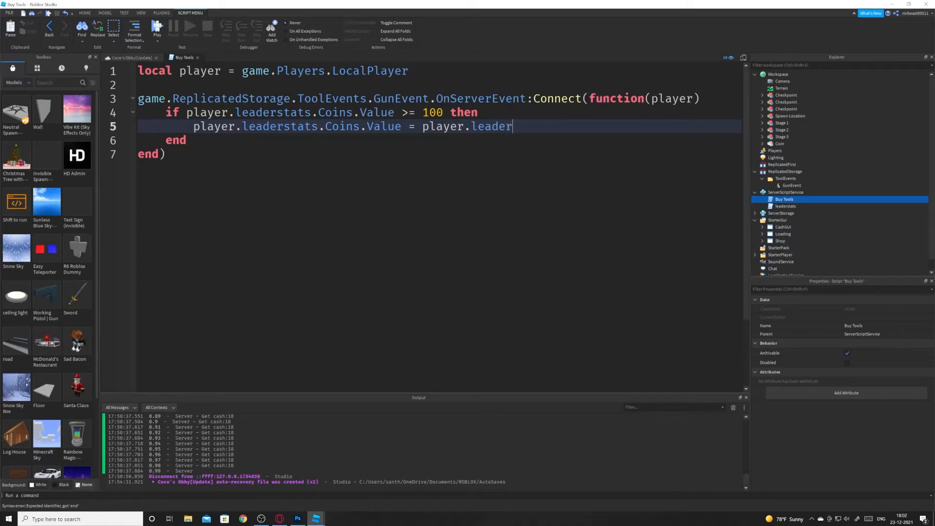
text(stats.)
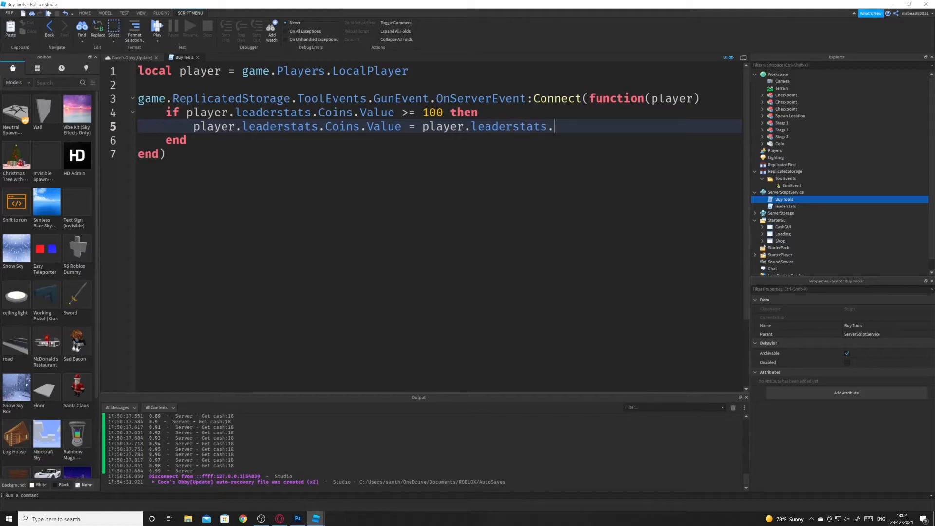
text(Coins)
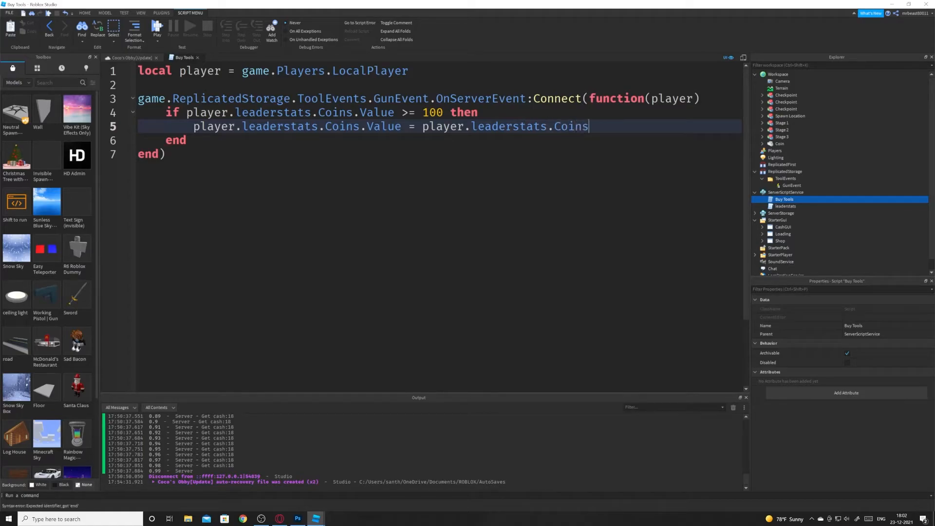
text(.Value)
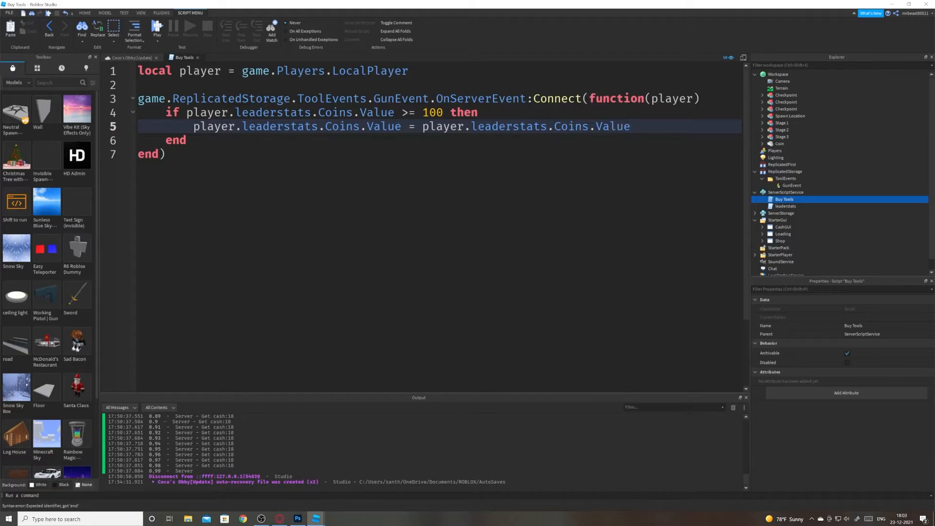
text( - 100)
- Below the deduction, give the player the gun with game.ServerStorage.Gun:Clone().Parent = player.Backpack
key(Return)
text(game)
text(.ser)
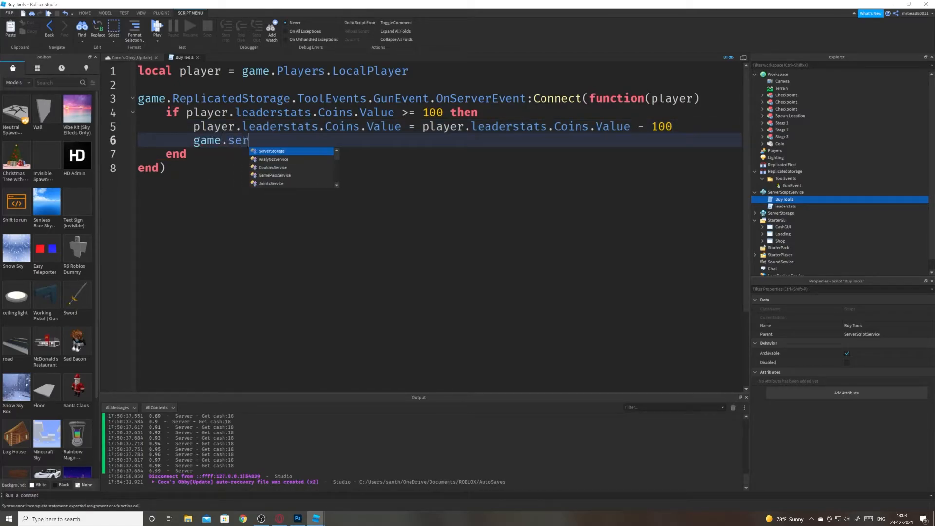
key(Tab)
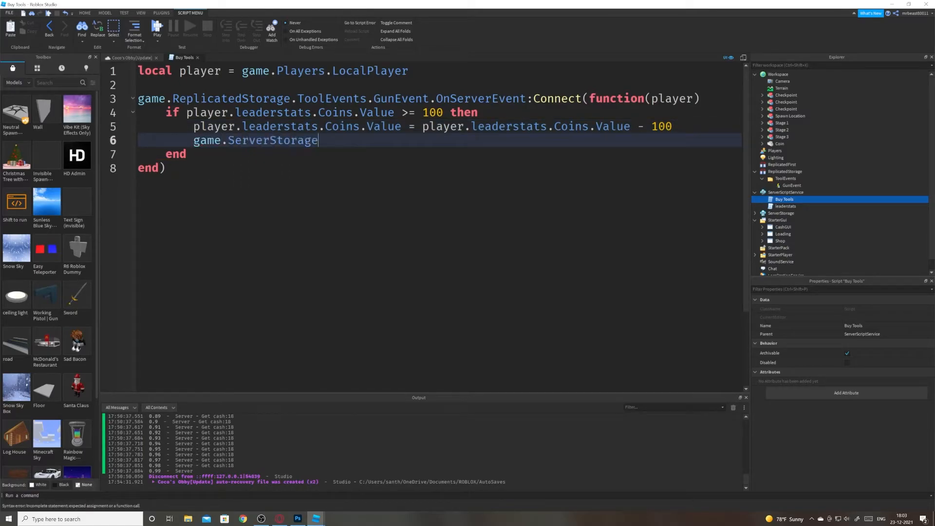
text(.)
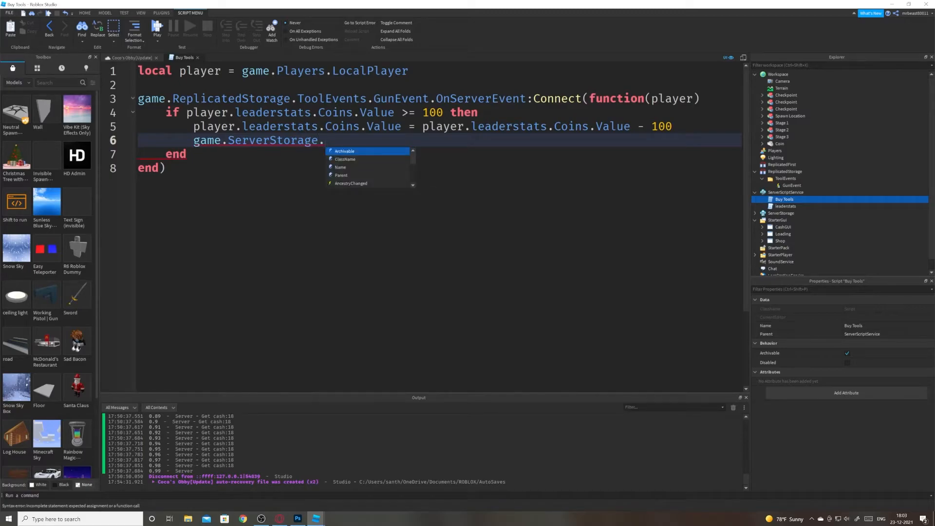
text(to)
key(BackSpace)
key(BackSpace)
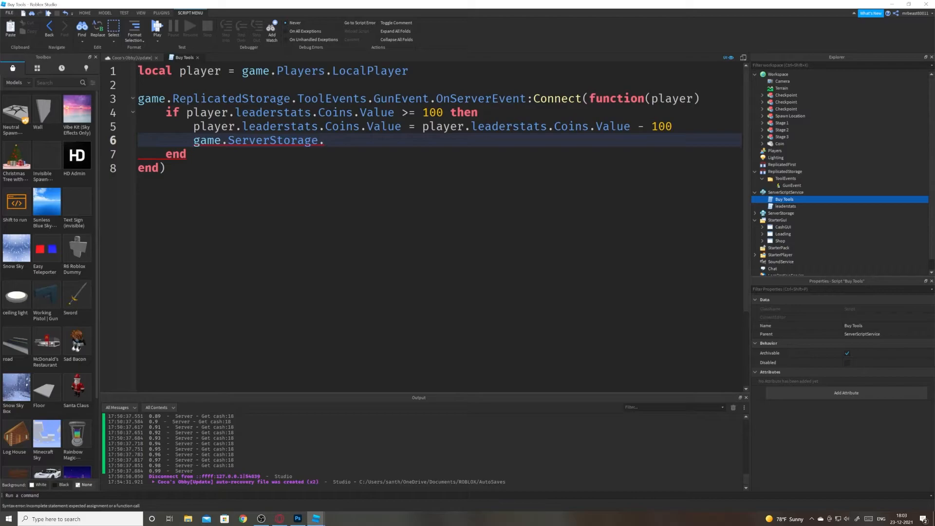
text(Gun:Cl)
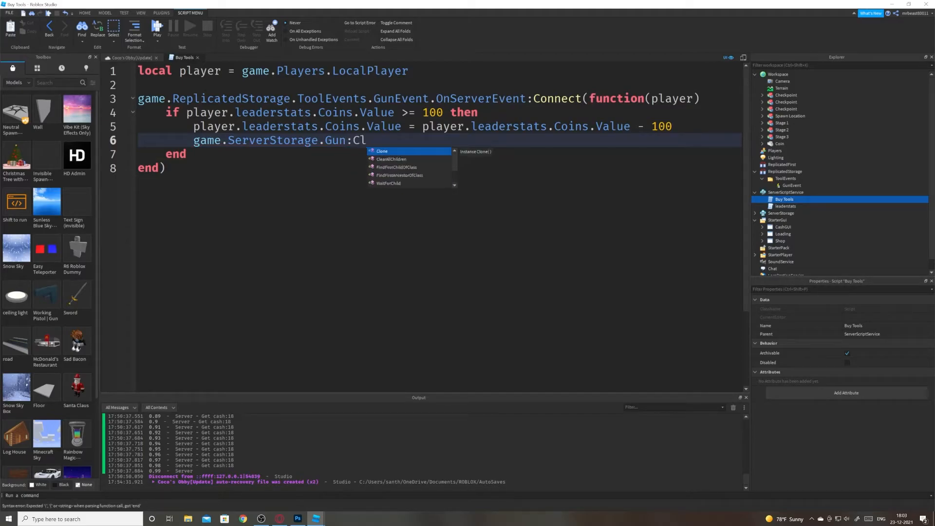
key(Tab)
text(().Paren)
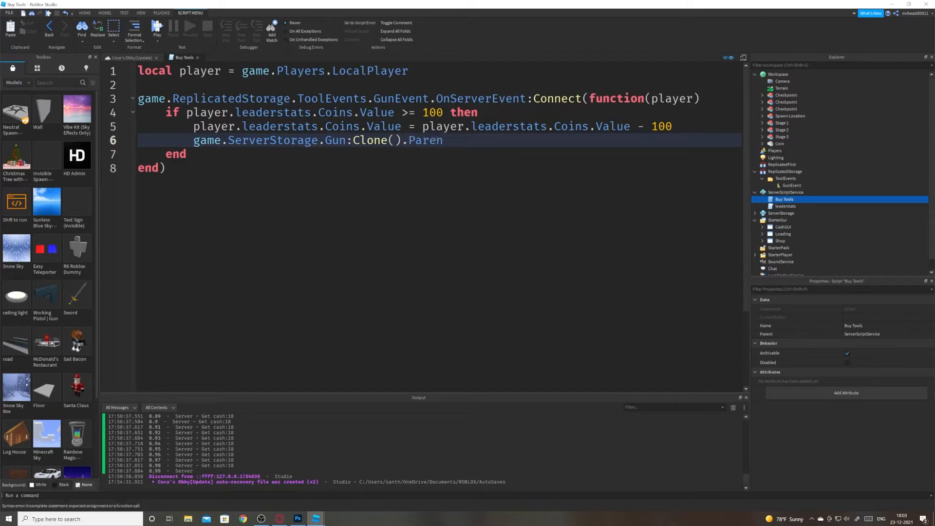
text(t = p)
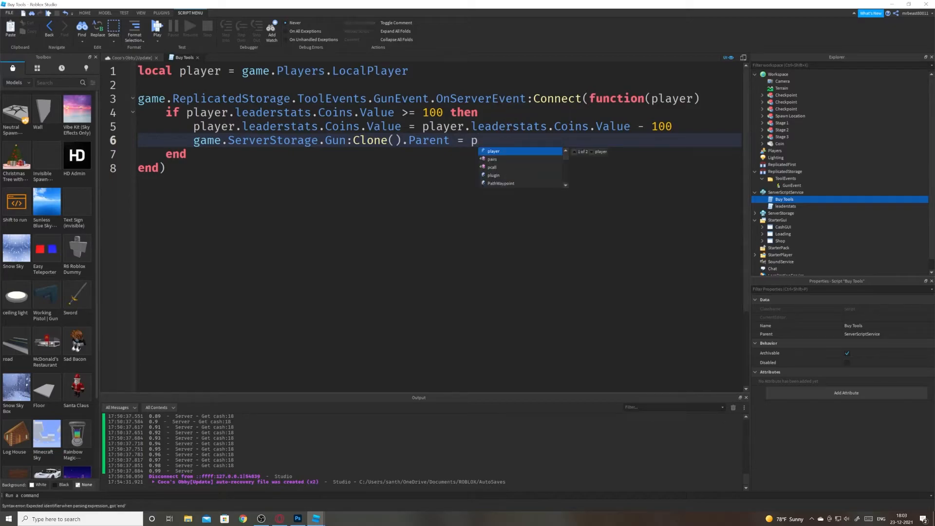
text(layer)
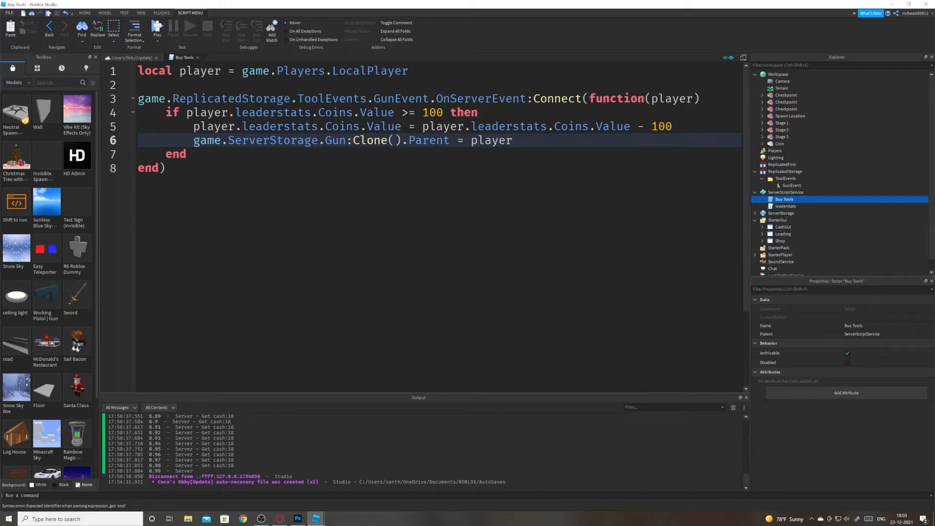
text(.Bac)
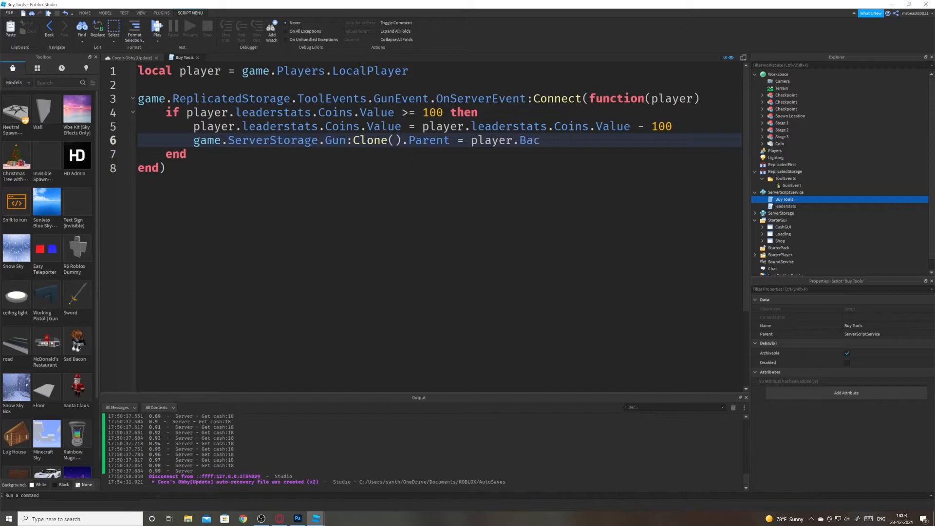
text(kpack)
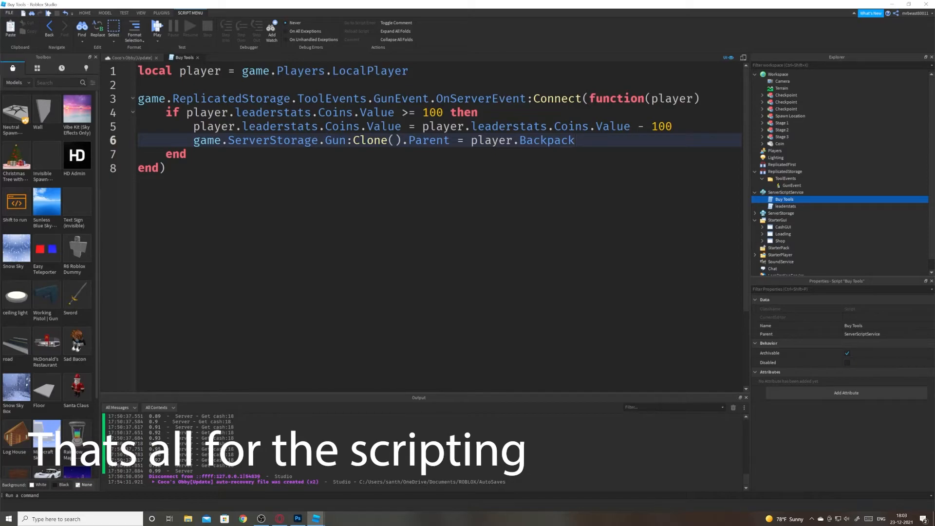
- Return to the obby's 3D view and hide the GUI preview to bring the coin into sight
click(132, 57)
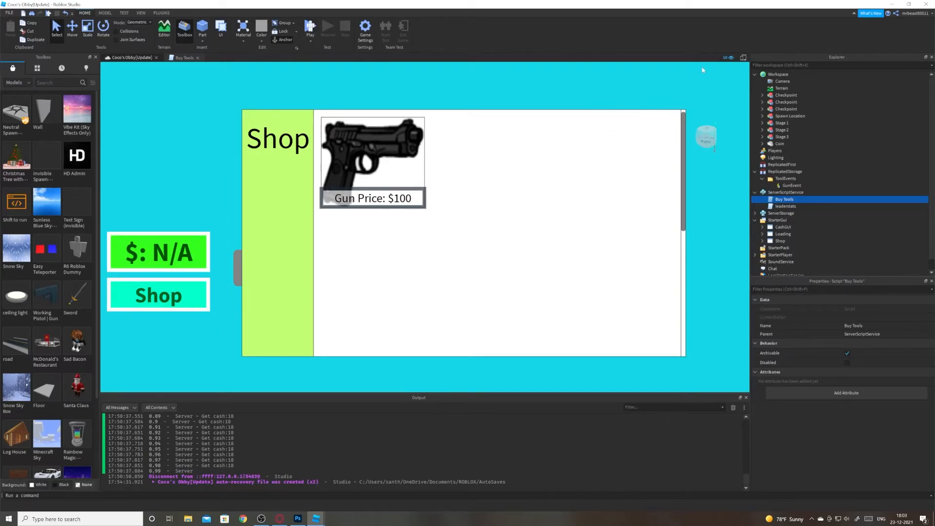
click(727, 57)
right_drag(485, 169, 485, 169)
key(d)
key(w)
key(d)
key(e)
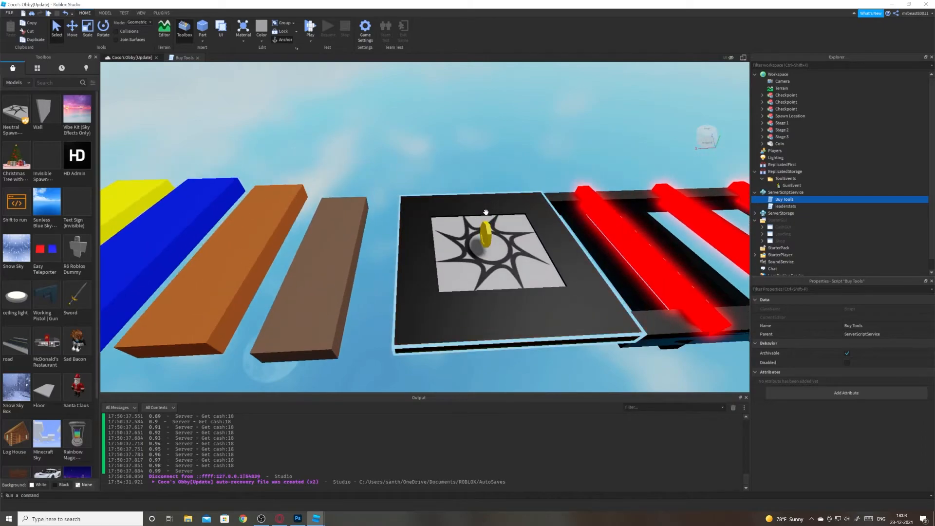
- Close the Buy Tools script and set the coins awarded in the Coin's Get cash script to 50
click(487, 232)
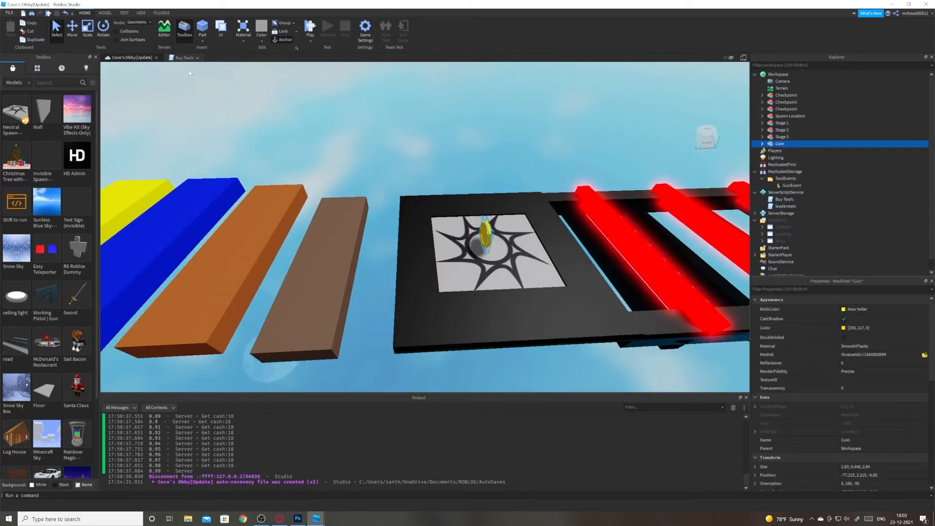
click(197, 57)
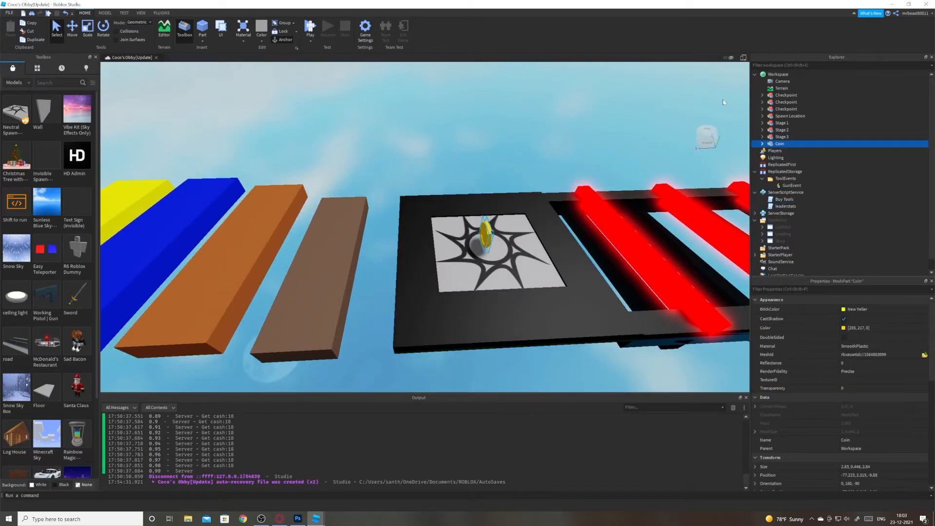
click(763, 143)
double_click(790, 157)
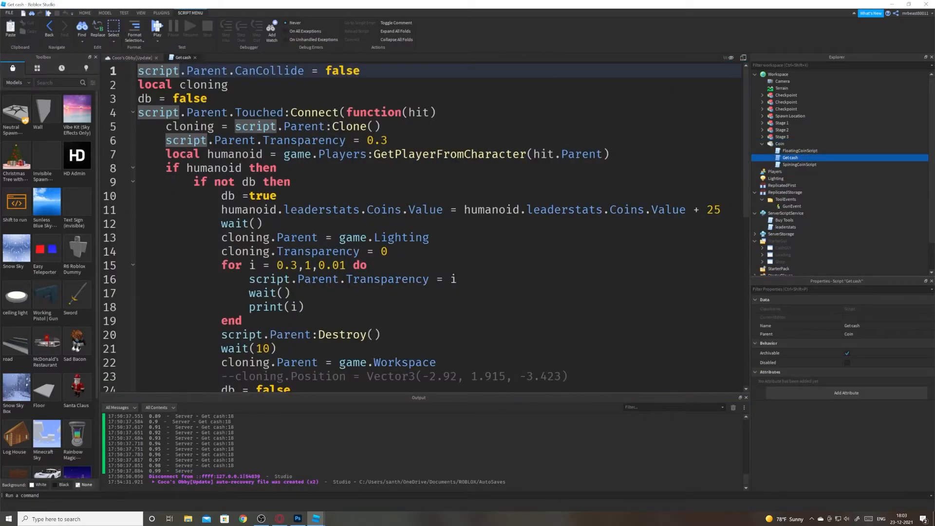
drag(721, 210, 708, 210)
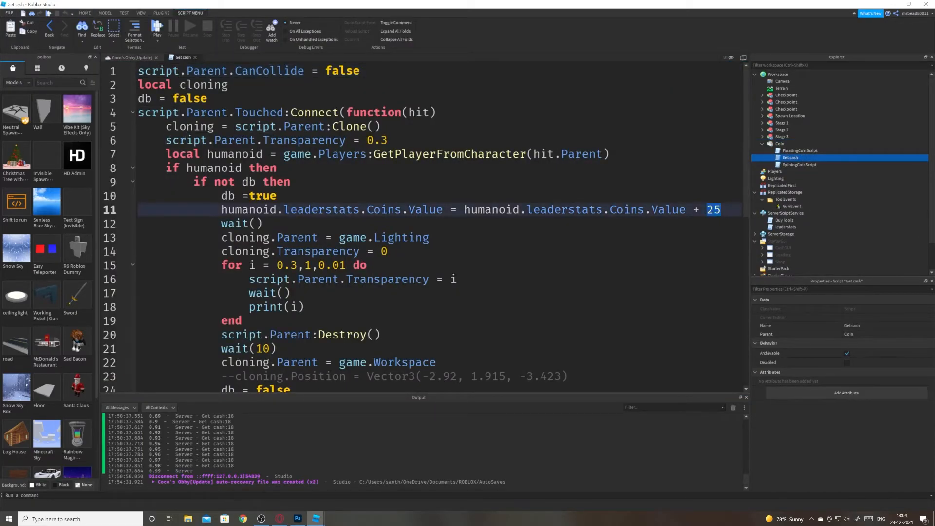
text(50)
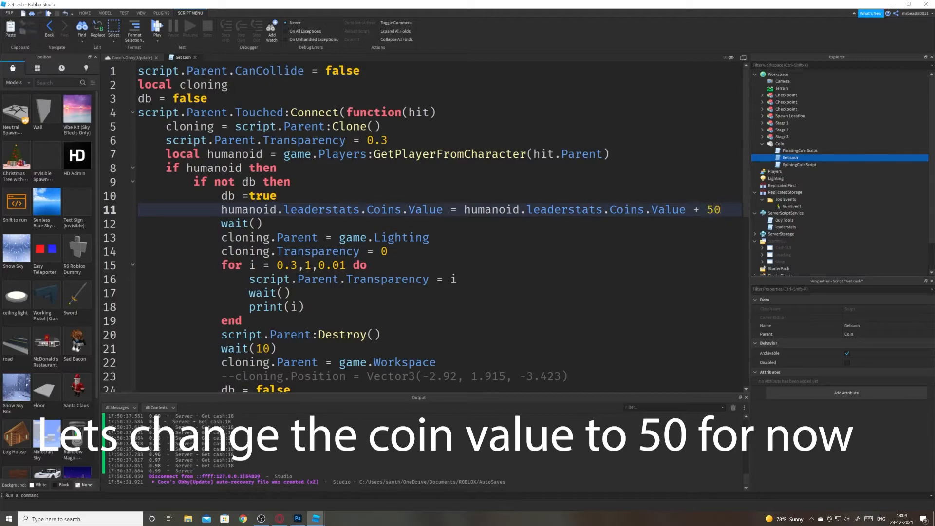
- Duplicate the coin and place the copy beside the original, at the edge of the checkpoint platform near the red bars
click(131, 58)
click(488, 236)
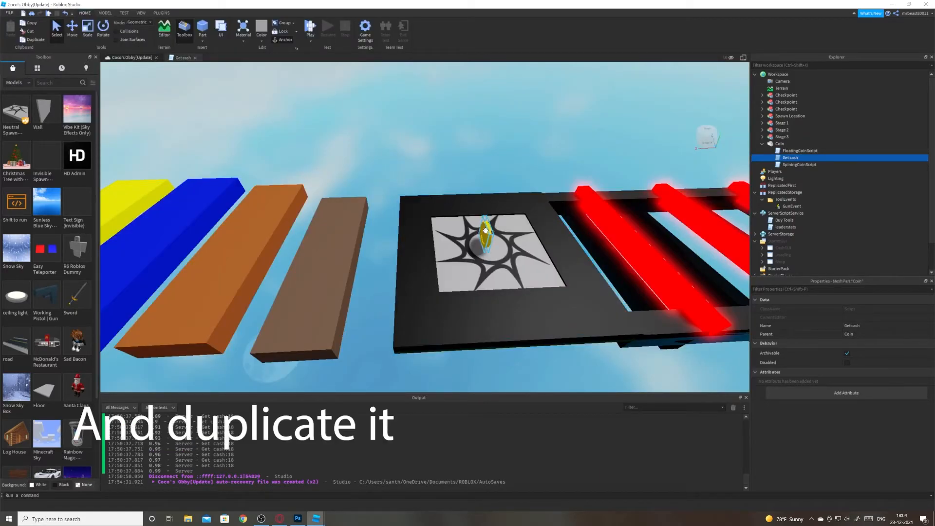
key(ctrl+d)
drag(489, 236, 559, 232)
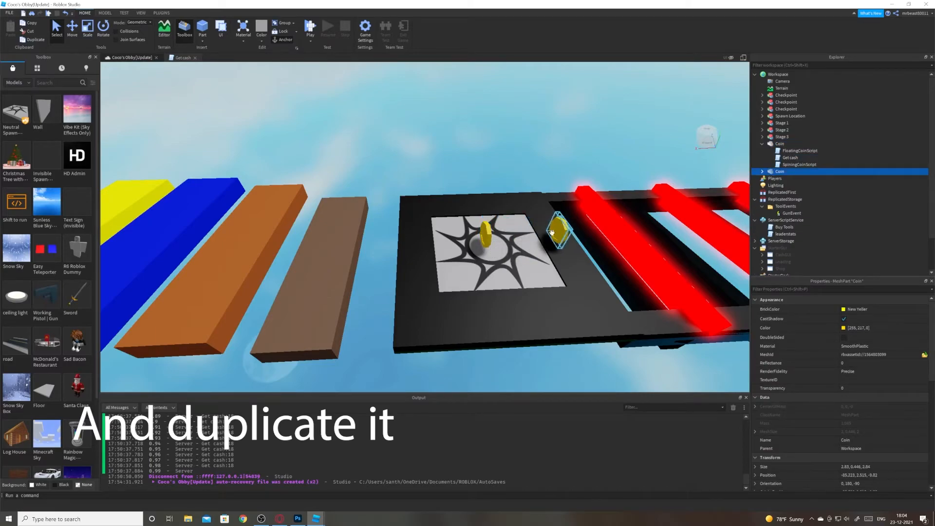
click(762, 144)
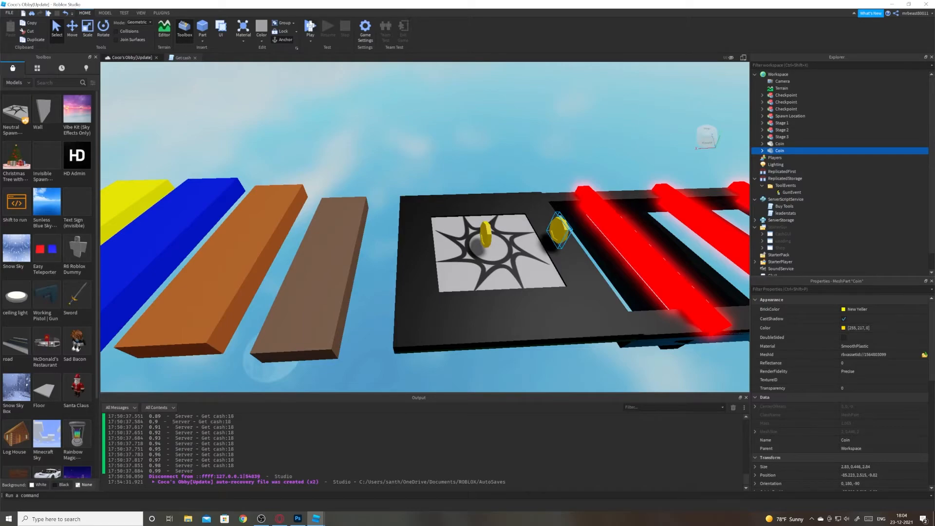
- Playtest the obby to try out coin collection and the shop, and stop the test
click(310, 27)
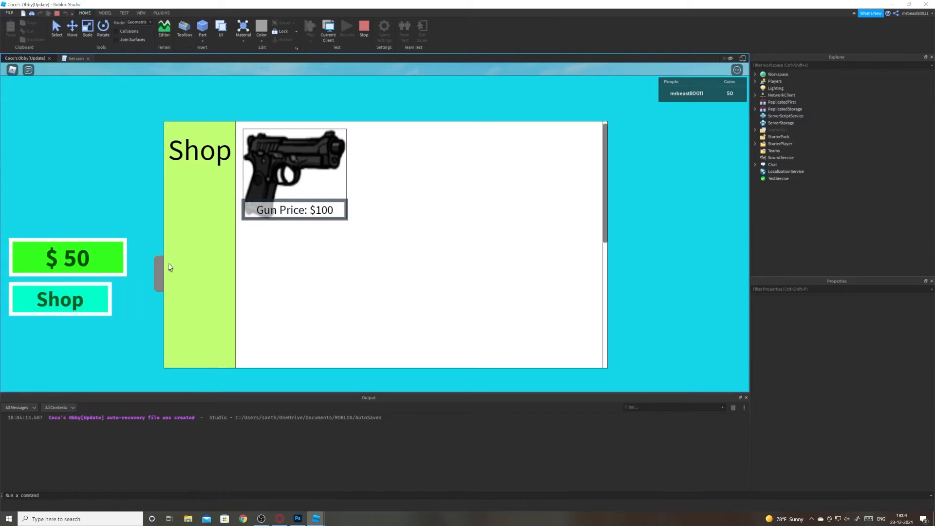
click(362, 29)
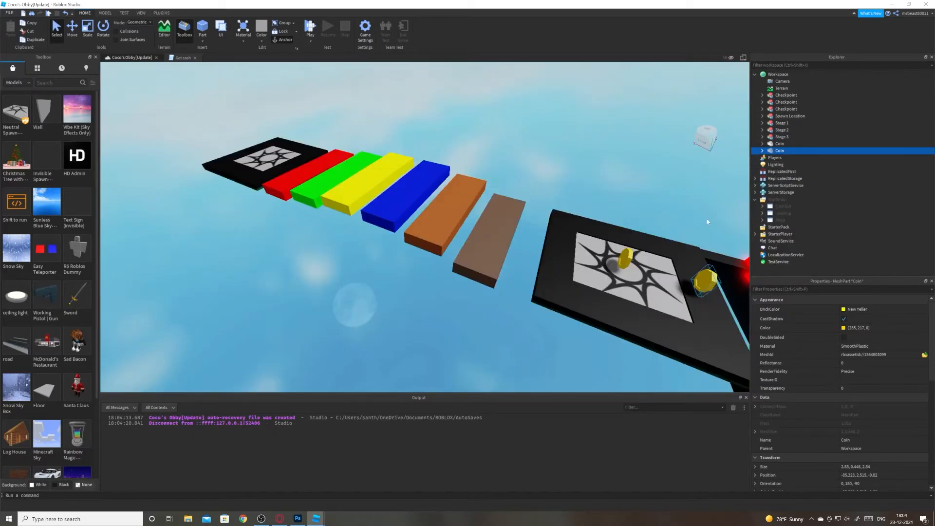
- Open the LocalScript under the Shop GUI's TextButton, copy its GunEvent code and clear the script
click(763, 221)
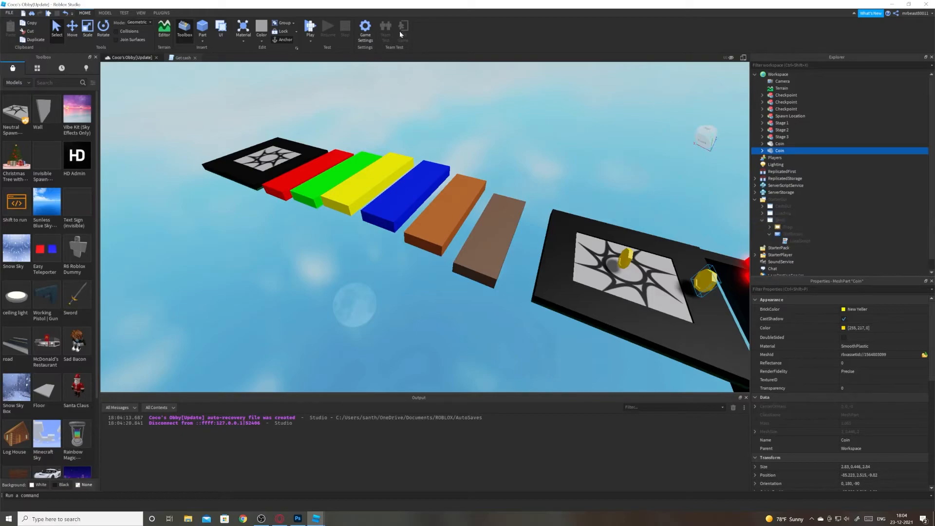
click(728, 58)
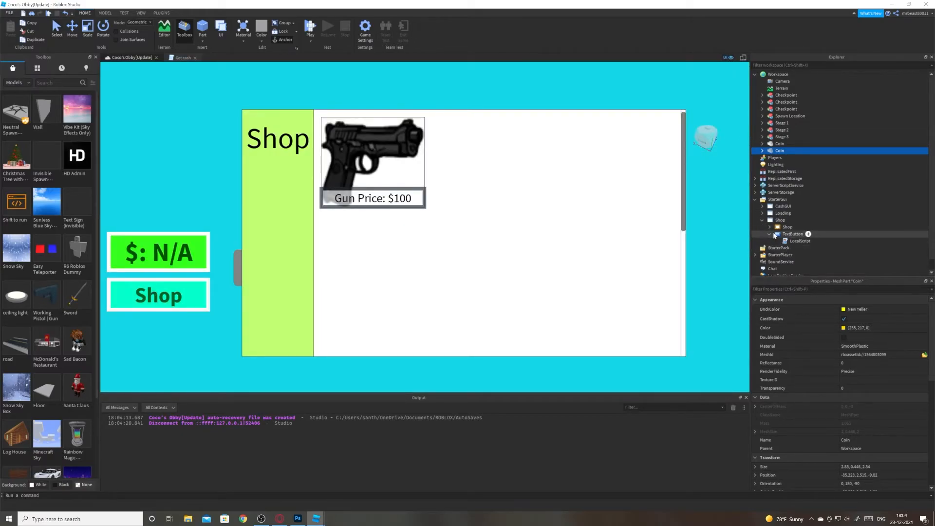
double_click(800, 241)
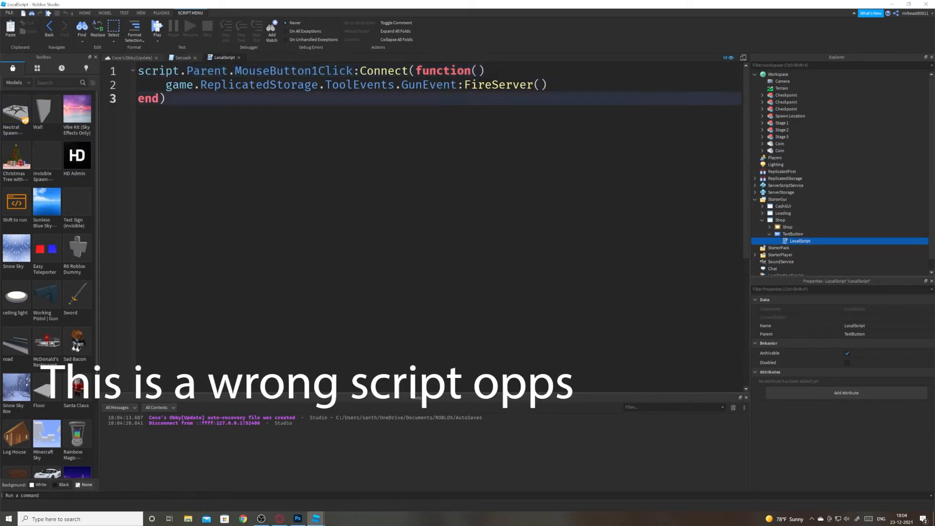
key(ctrl+a)
key(ctrl+c)
key(BackSpace)
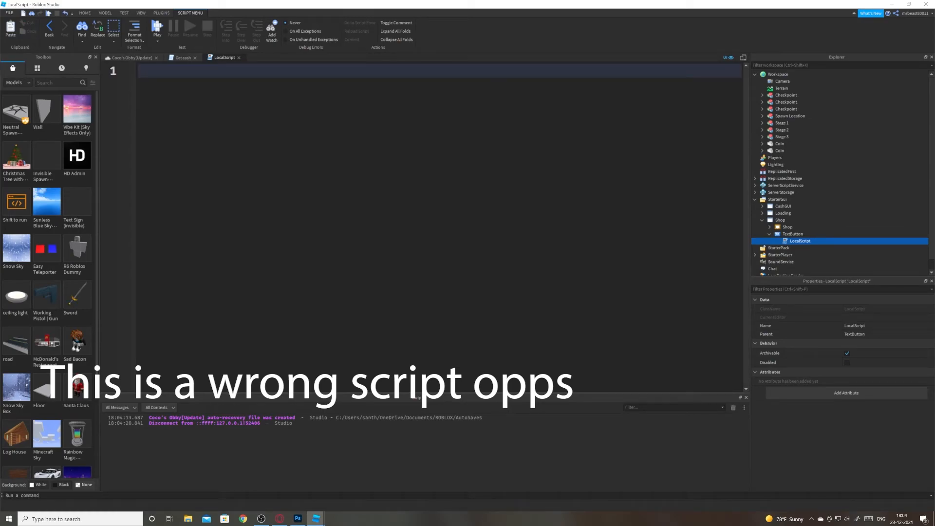
- Insert a LocalScript in the shop's Handgun image button, replace its default code with the copied GunEvent code, and close it
click(770, 227)
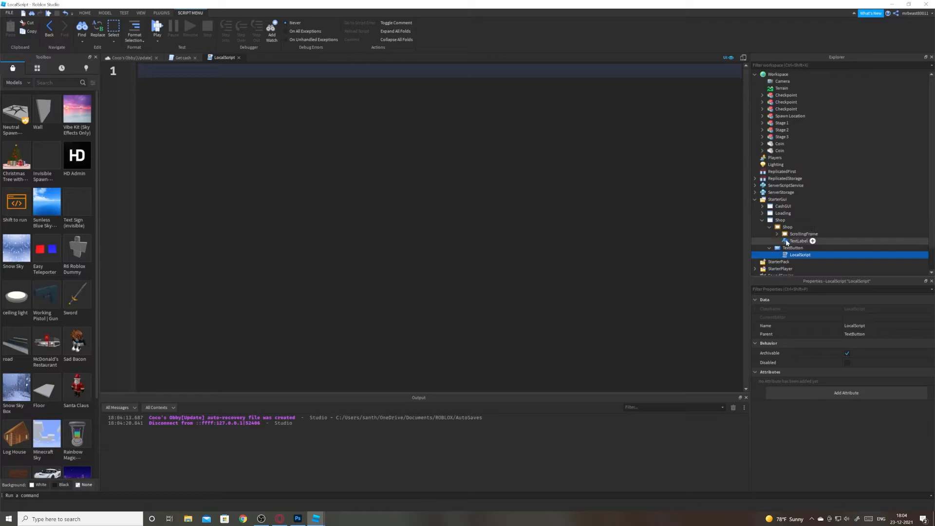
click(777, 235)
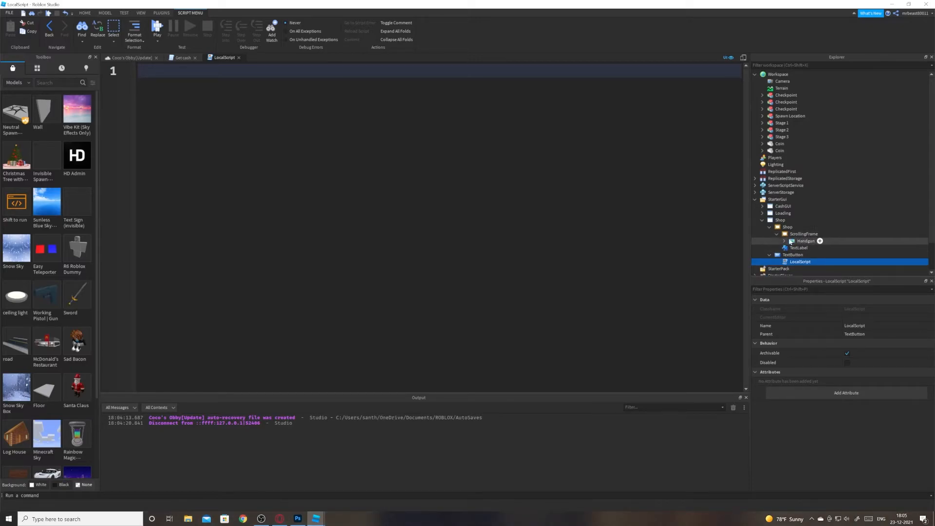
click(804, 241)
click(785, 241)
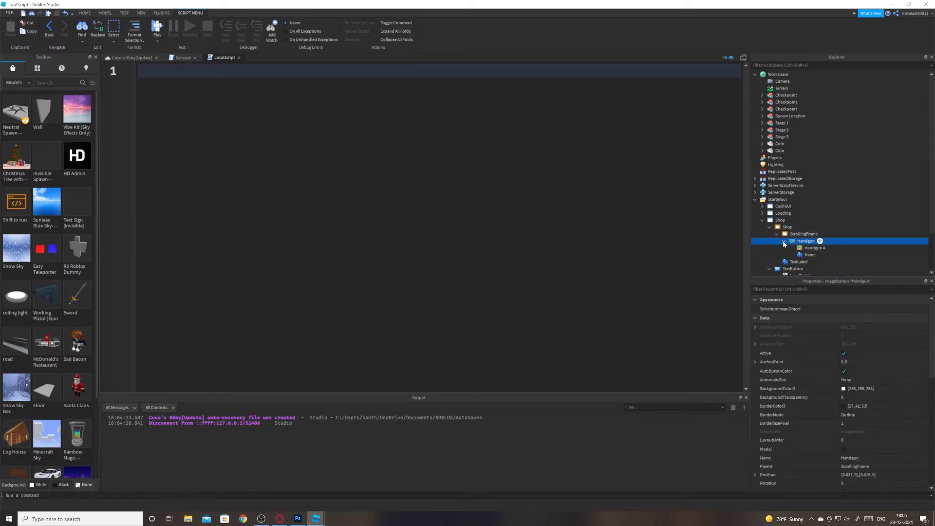
click(821, 241)
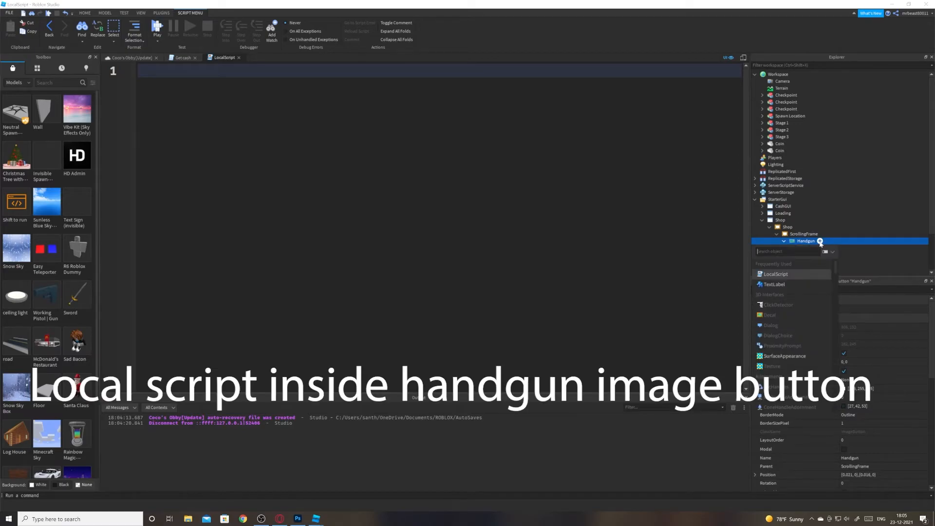
click(786, 273)
click(138, 85)
key(ctrl+a)
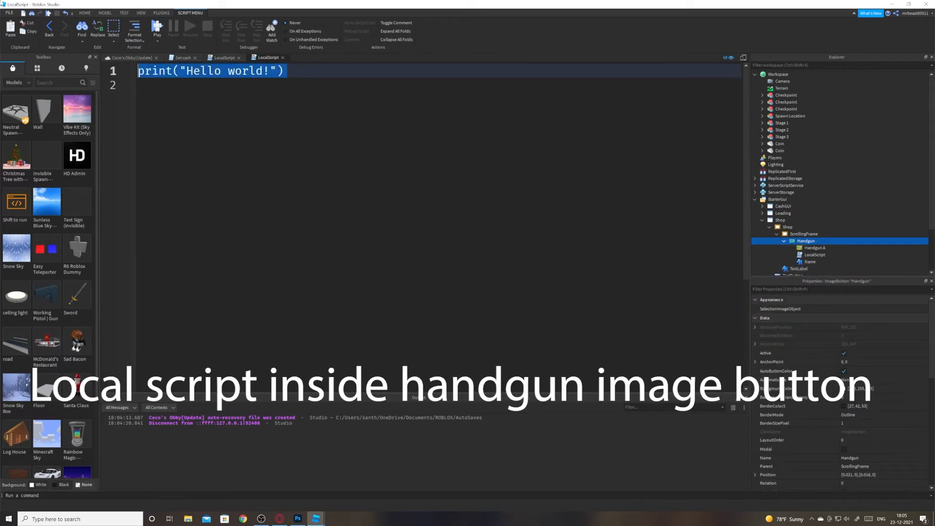
key(ctrl+v)
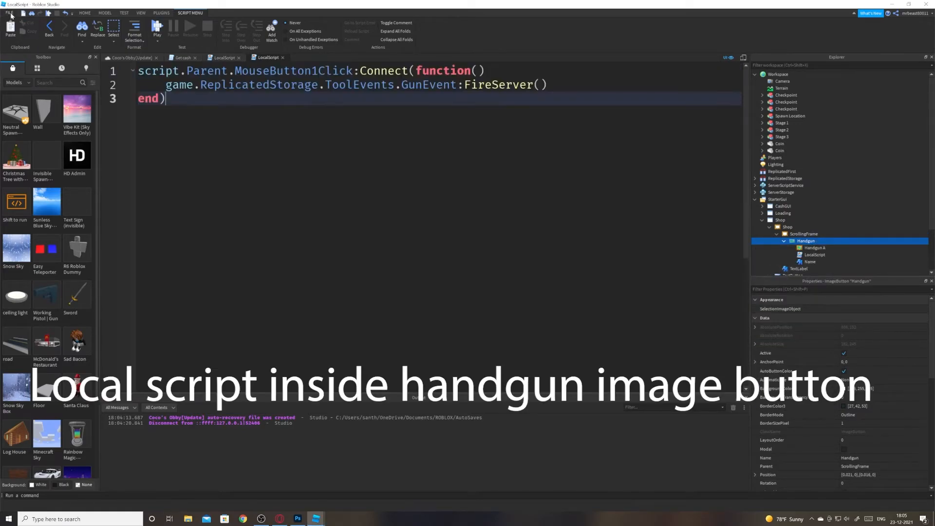
click(282, 58)
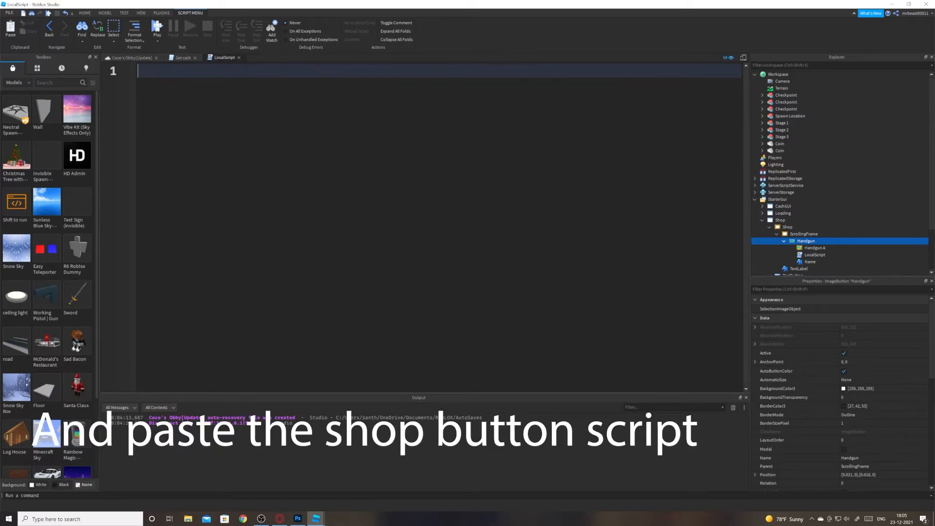
- In the Shop TextButton's emptied LocalScript, write a script.Parent.MouseButton1Click:Connect(function() block with its closing end)
click(782, 241)
click(768, 227)
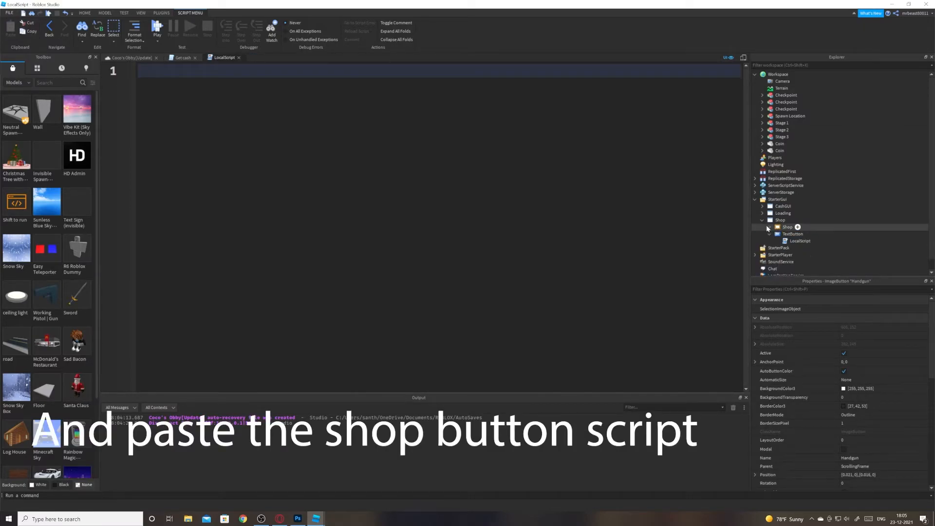
click(788, 242)
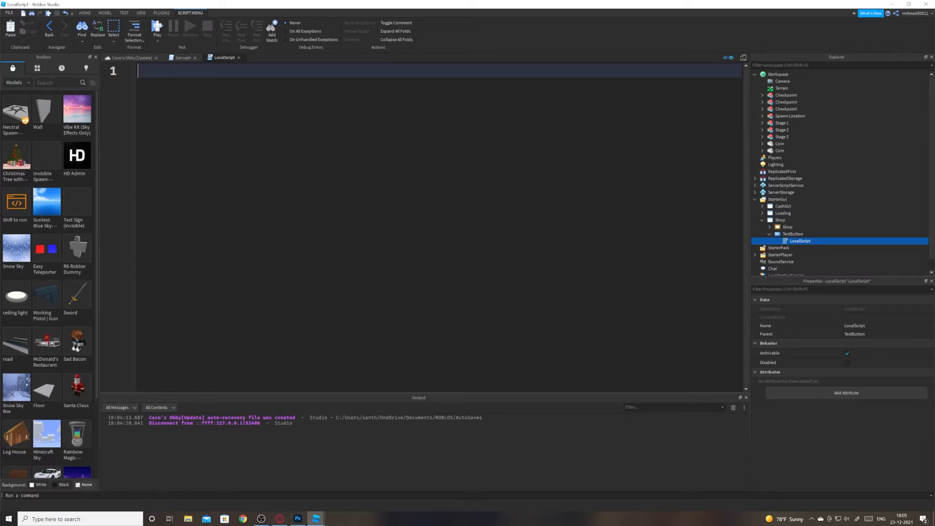
text(sc)
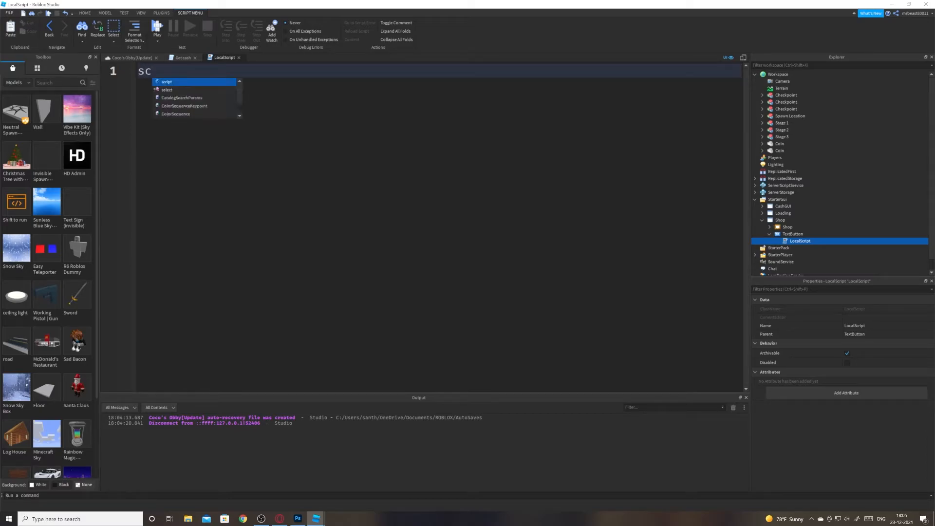
text(ript.Parent.)
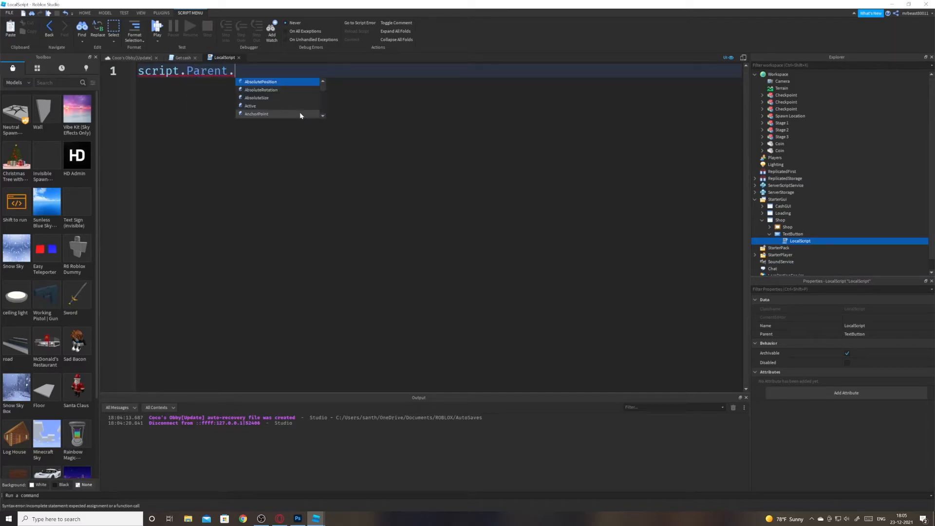
text(m)
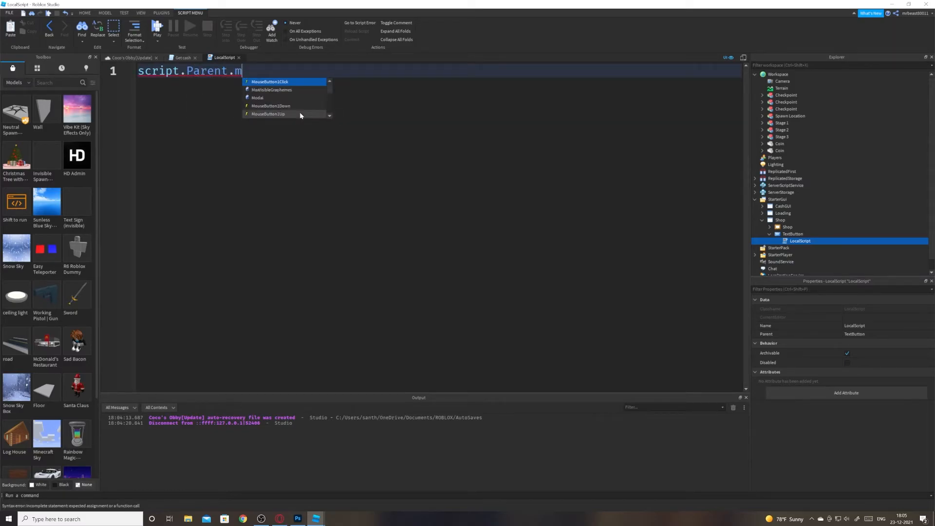
key(Tab)
text(:co)
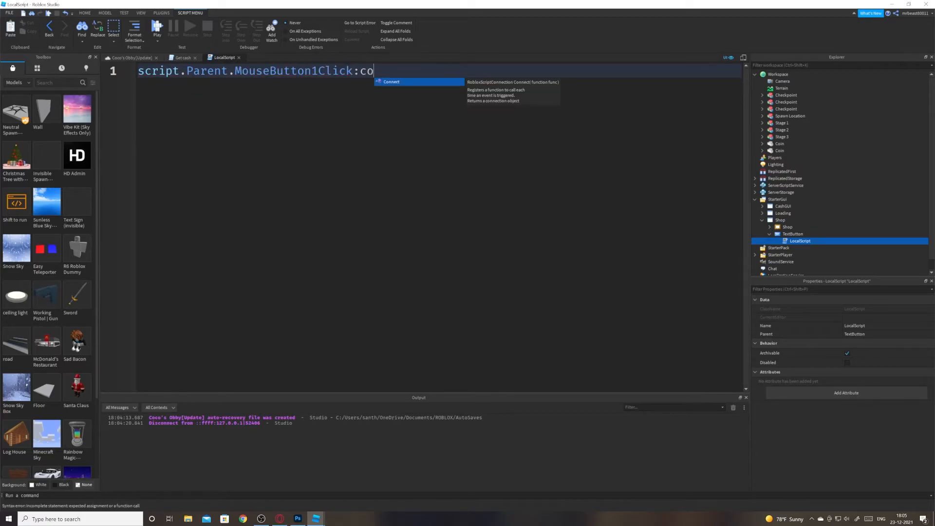
key(Tab)
text((f)
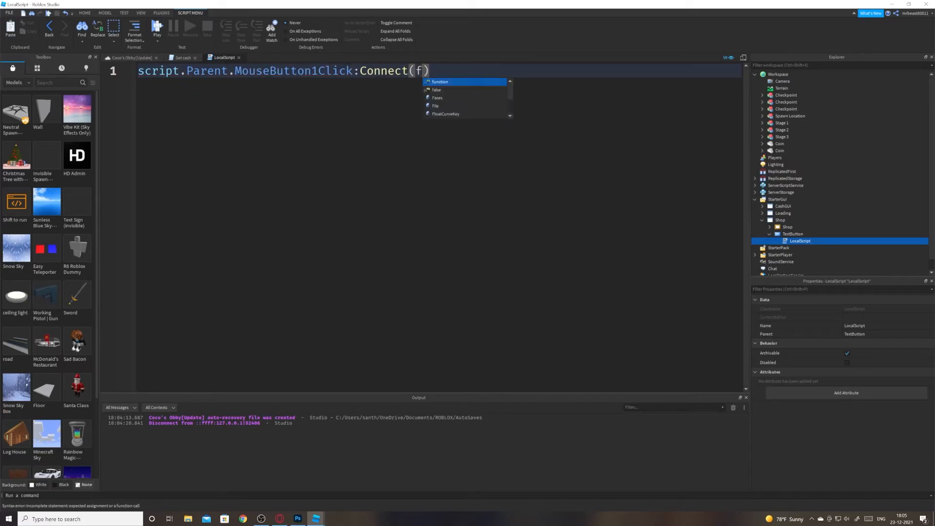
key(Tab)
text(()
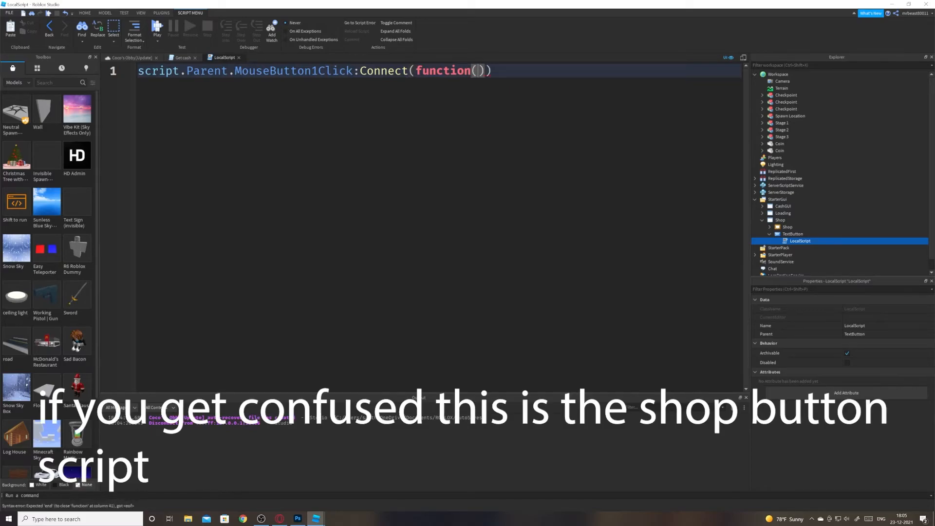
key(Return)
- Add the line local player = game.Players.LocalPlayer above the click function
click(139, 71)
key(Return)
key(Up)
text(local )
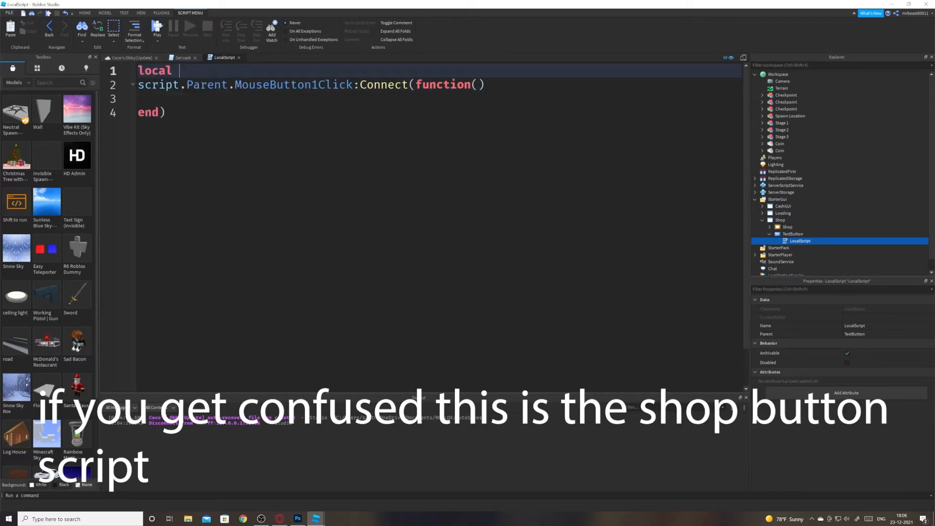
text(player = Pla)
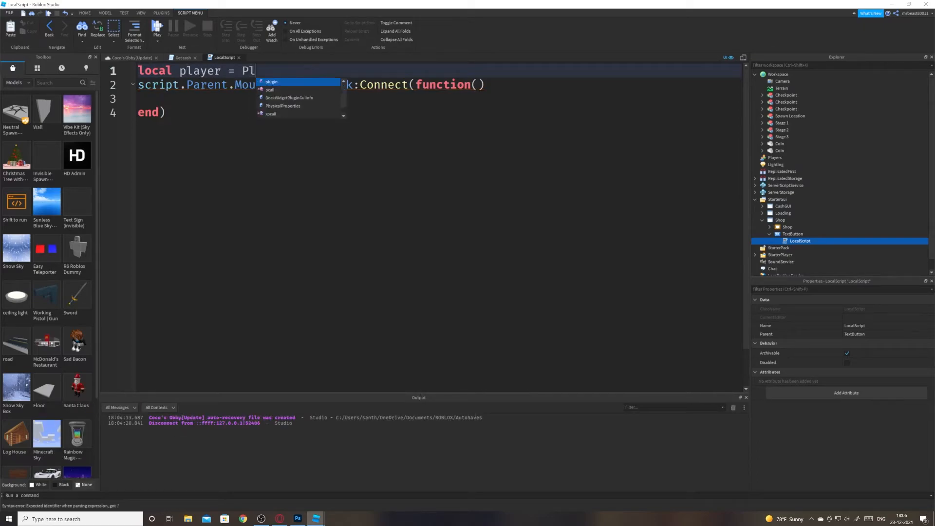
key(BackSpace)
key(BackSpace)
key(BackSpace)
text(game.Pl)
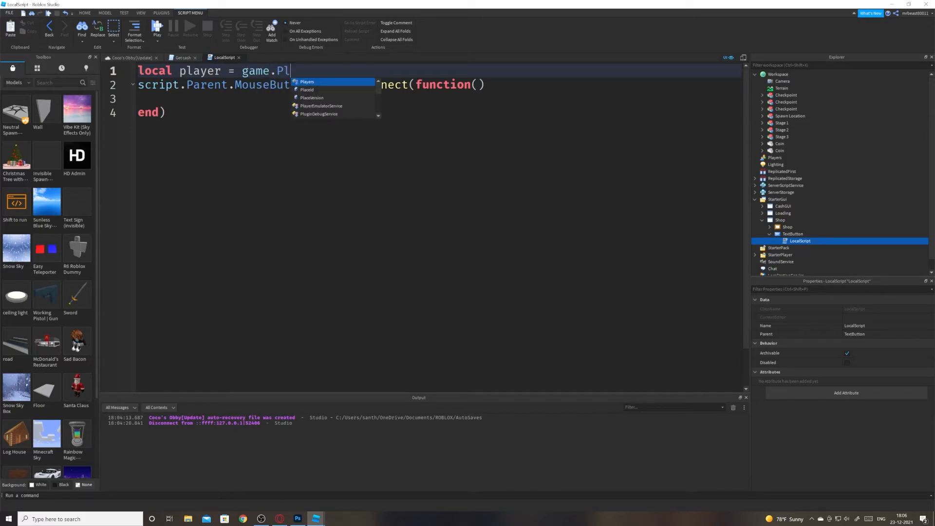
key(Tab)
text(.LocalPlayer)
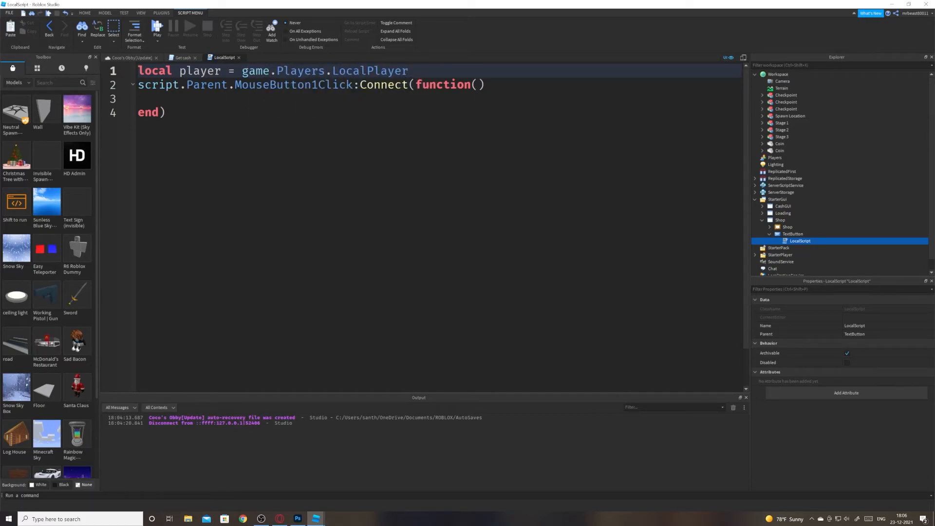
- Inside the click function, write player.PlayerGui.Shop.Shop.Visible = true
click(166, 99)
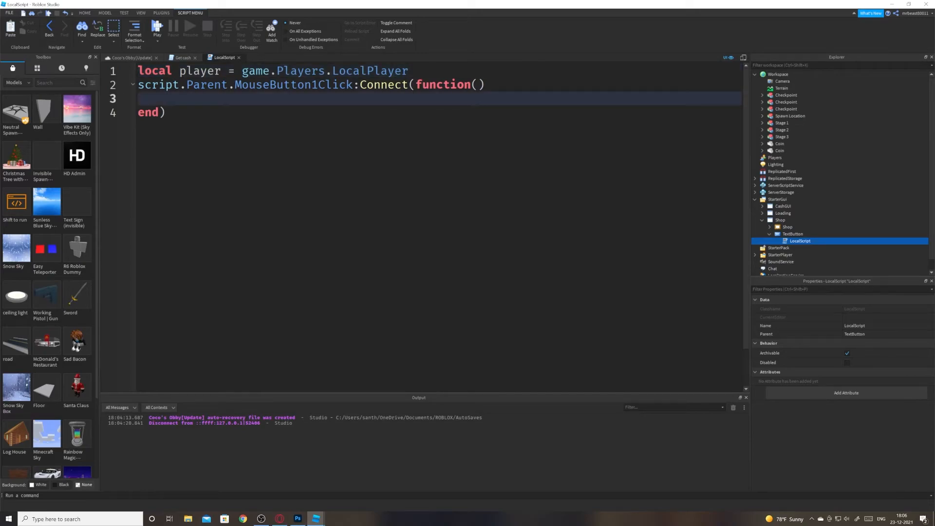
text(player.S)
key(BackSpace)
text(PlayerGui.)
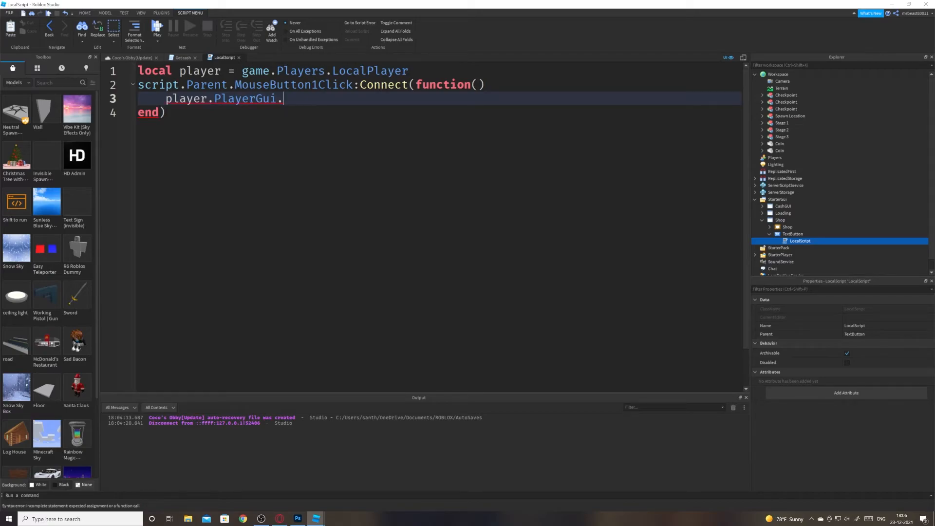
text(Sho)
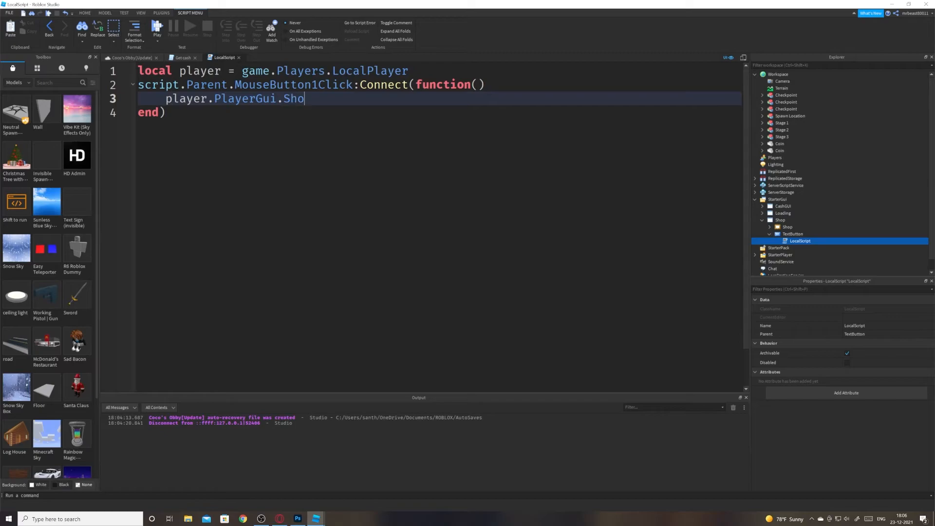
text(p.Shop)
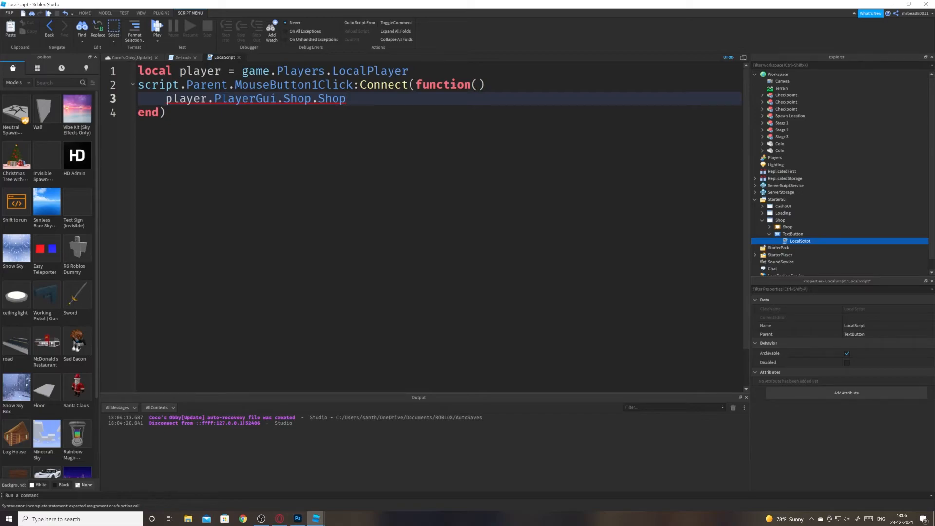
text(.Visible = true)
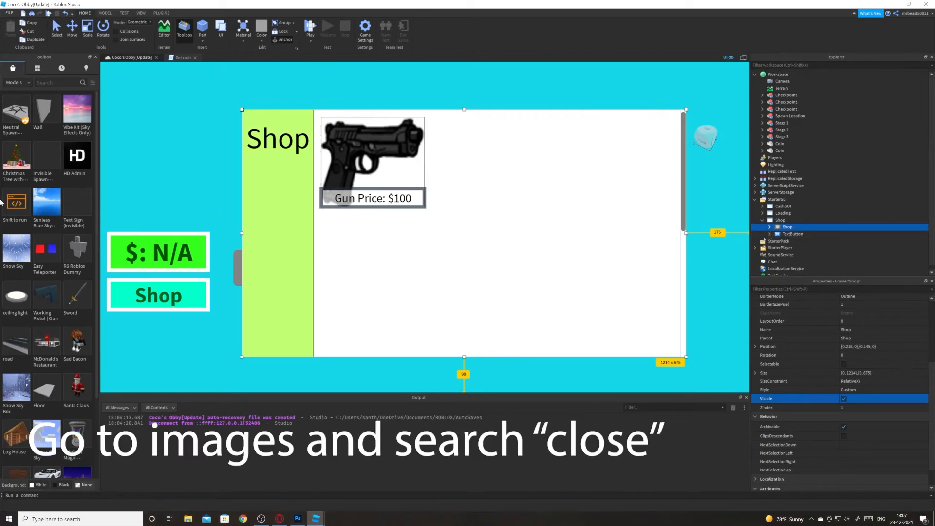
- Search the Toolbox images for "close"
click(17, 82)
click(14, 101)
click(56, 82)
text(close)
key(Return)
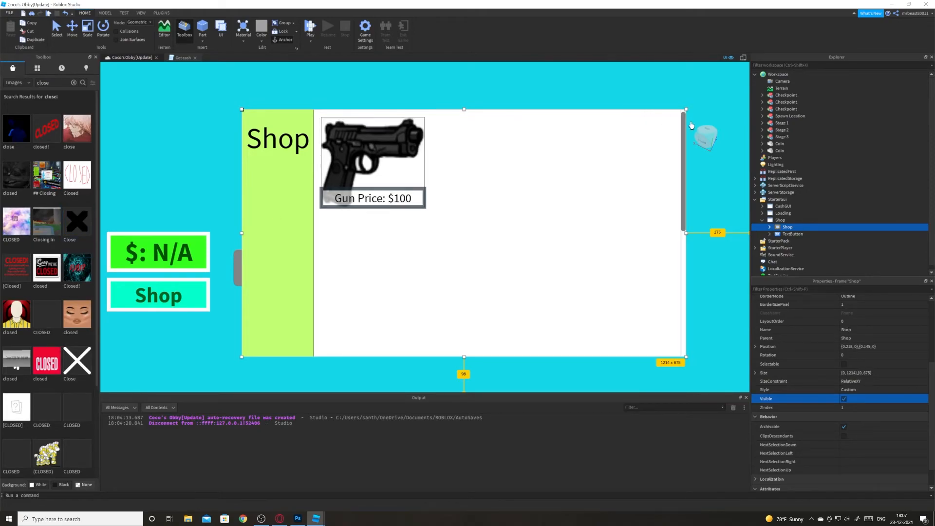
click(783, 220)
click(791, 220)
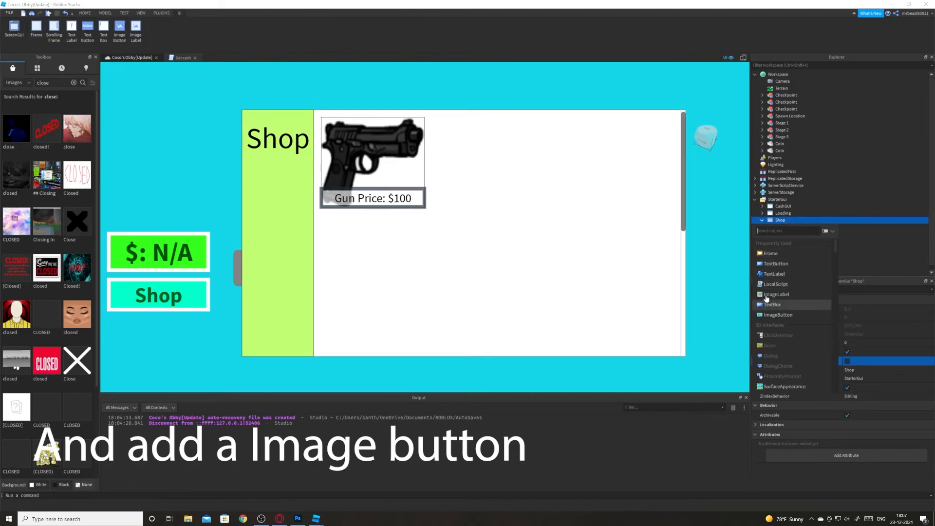
click(773, 294)
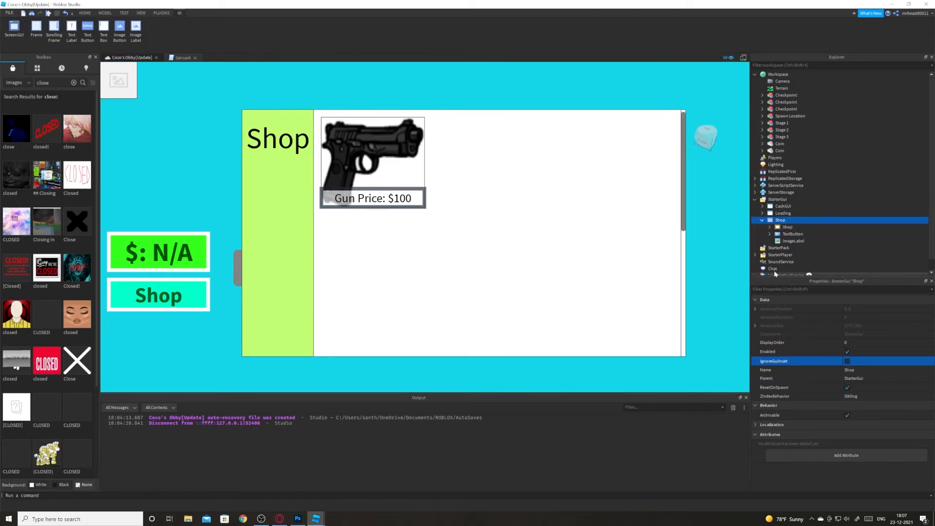
key(ctrl+z)
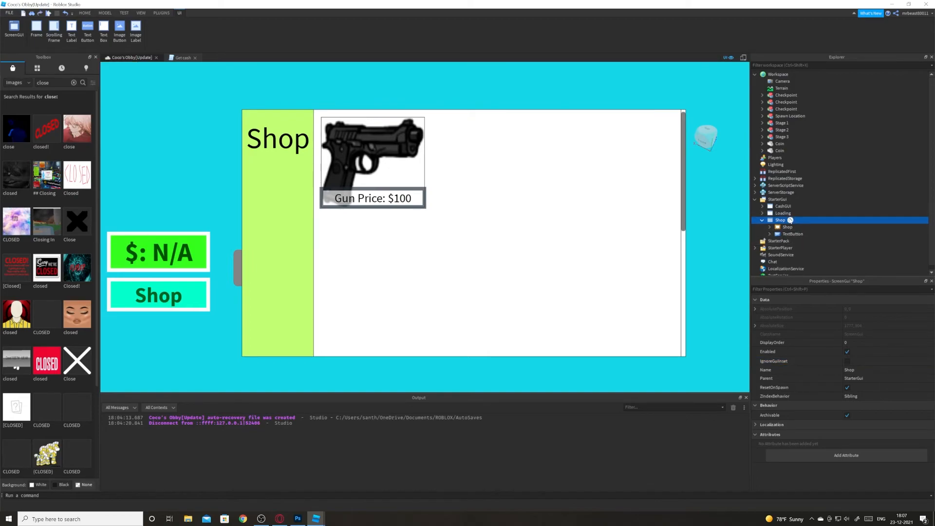
- Add an ImageButton to the Shop GUI, nest it in the Shop frame and place it over the frame's upper-right corner
click(791, 220)
click(780, 317)
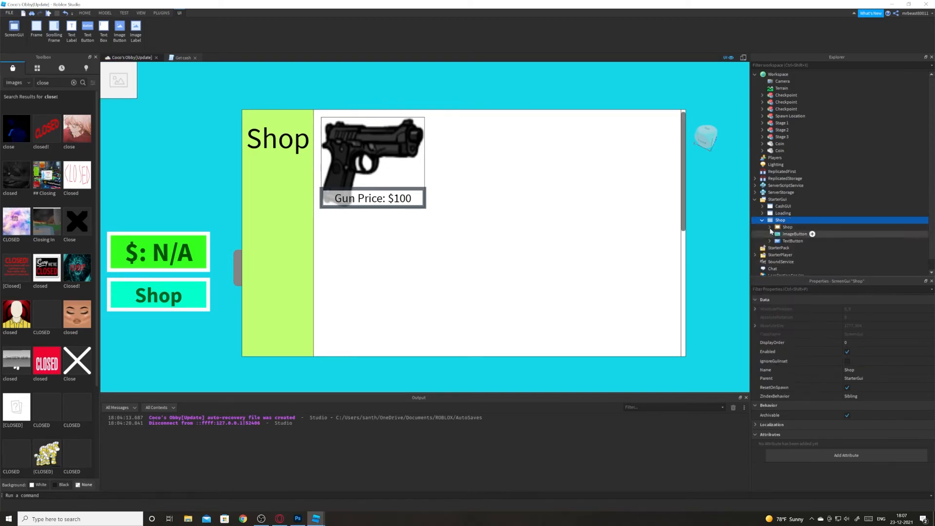
drag(129, 84, 690, 114)
drag(783, 235, 772, 227)
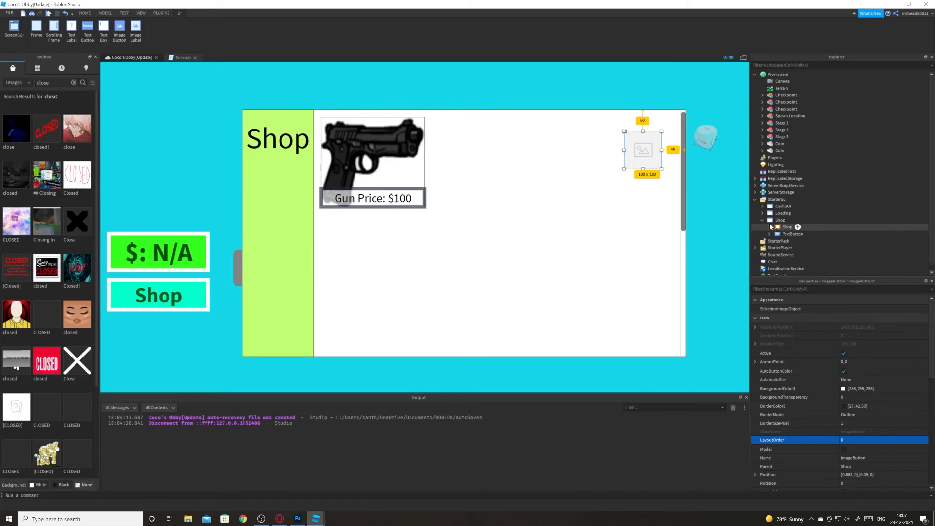
drag(638, 149, 700, 91)
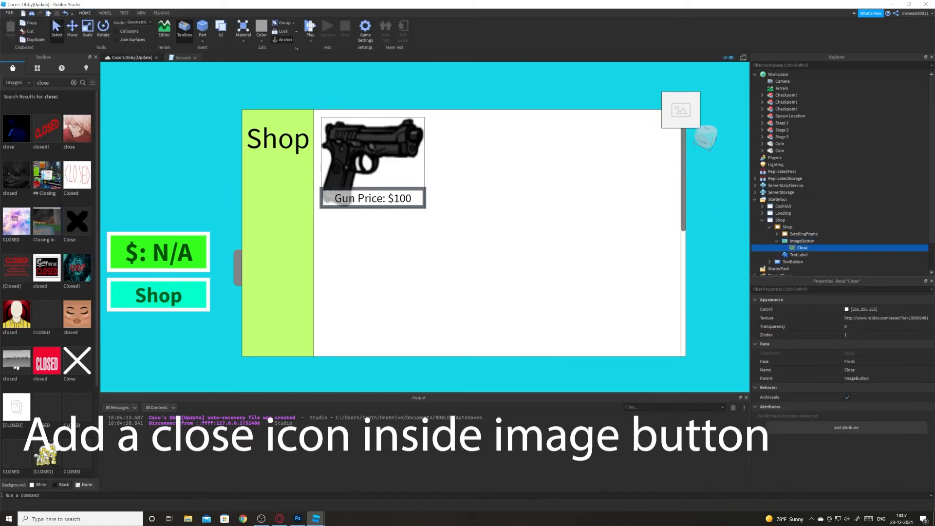
- Copy the Close decal's texture URL into the Image property of the Shop frame's ImageButton
click(866, 318)
key(ctrl+c)
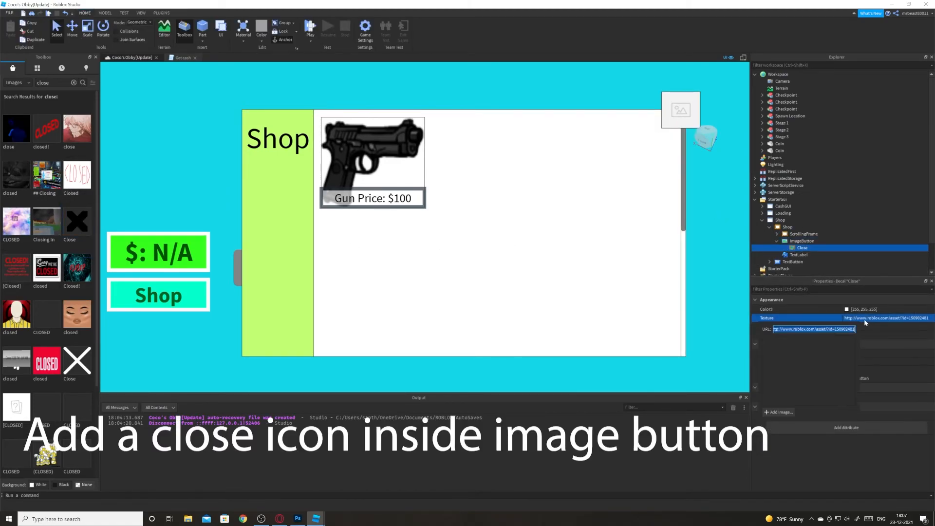
click(799, 241)
scroll(860, 367, down, 5)
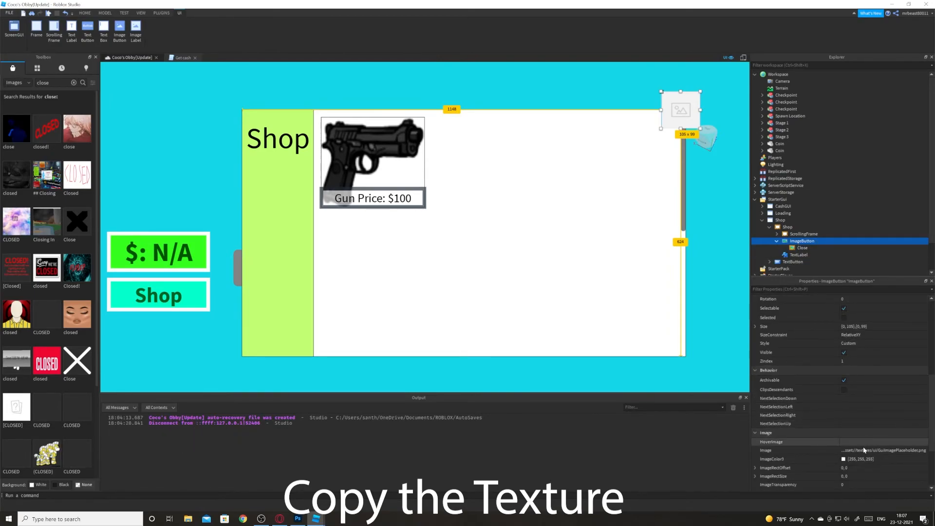
click(863, 450)
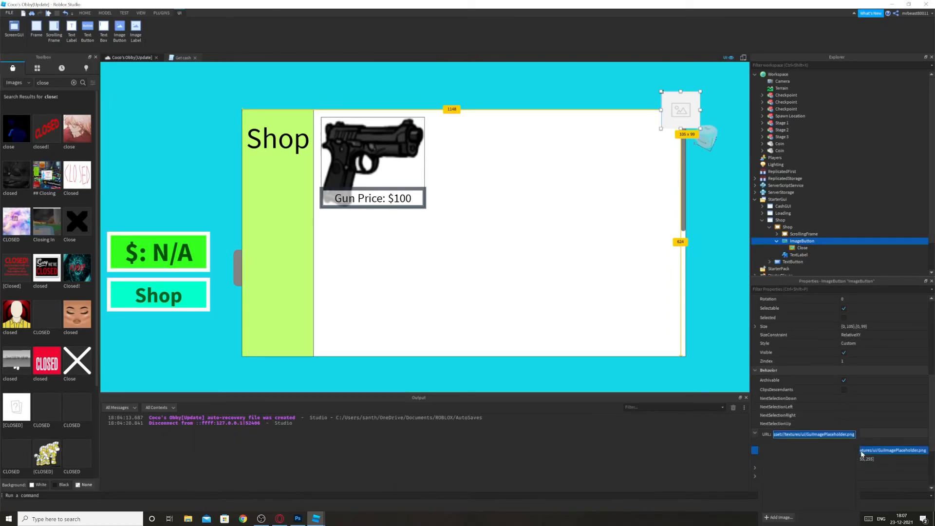
key(ctrl+v)
key(Return)
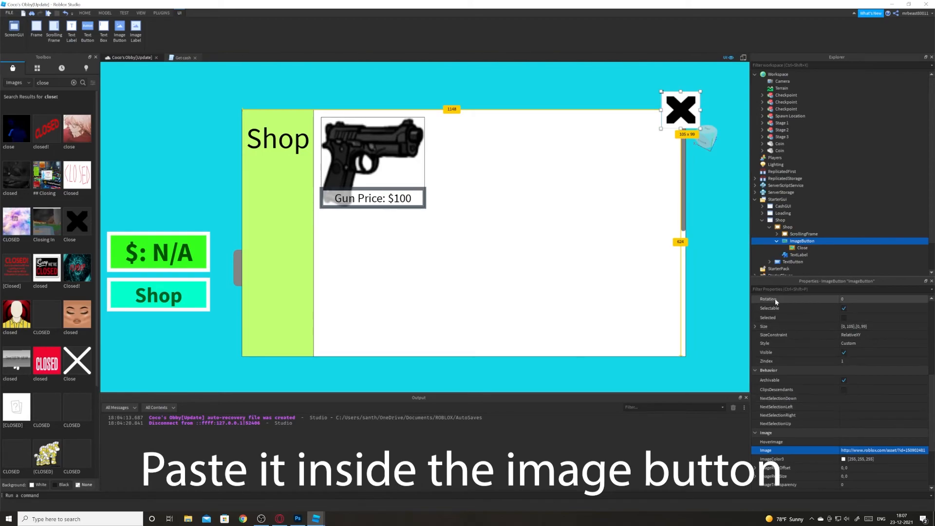
- Set the ImageButton's background colour to red (255, 0, 4)
mouse_move(777, 238)
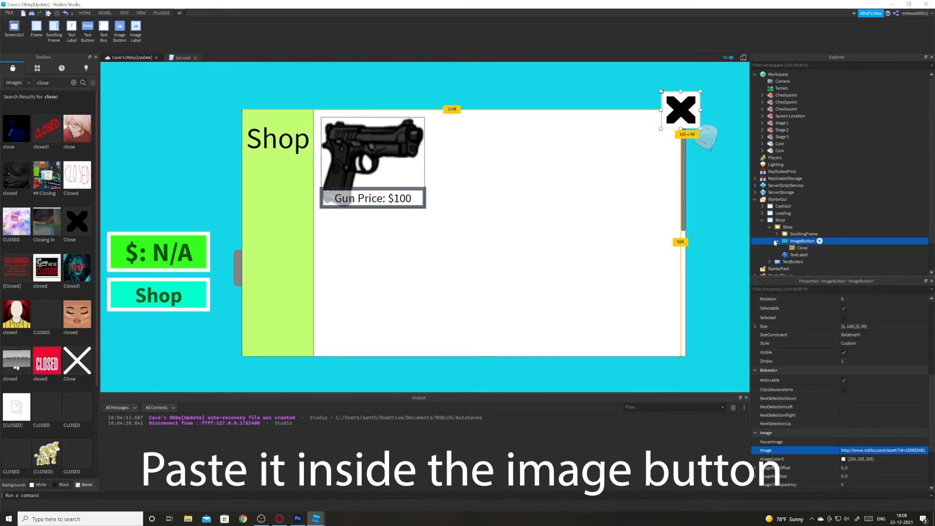
scroll(835, 361, up, 5)
click(859, 389)
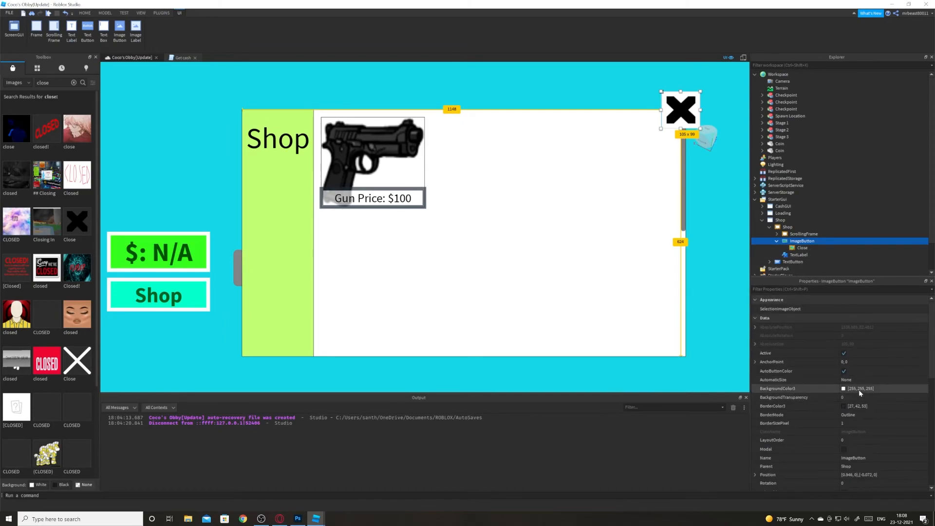
click(845, 389)
drag(504, 252, 438, 171)
click(518, 324)
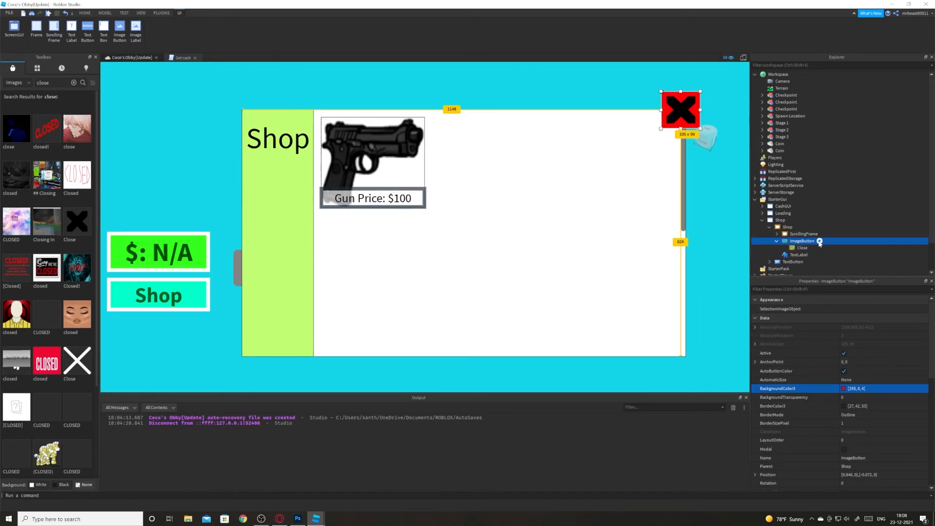
- Add a LocalScript inside the ImageButton and clear its default code
click(820, 241)
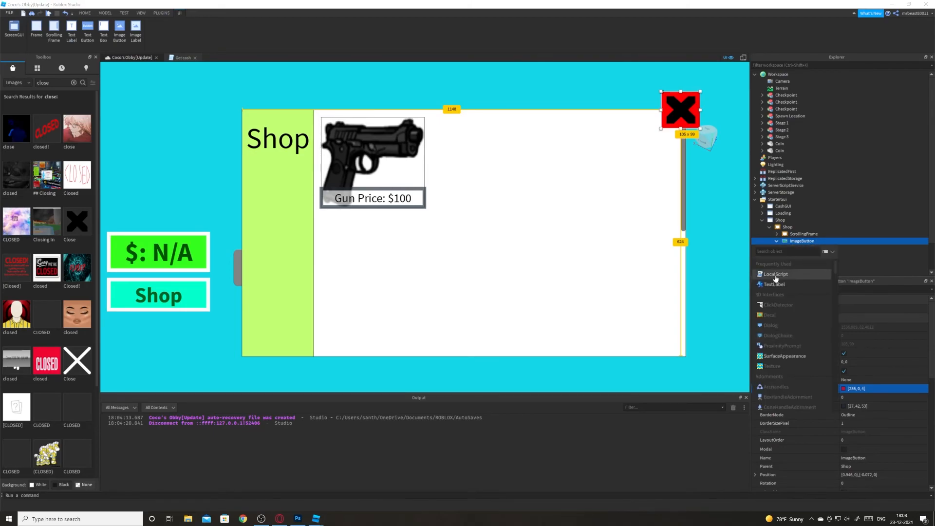
click(776, 274)
key(ctrl+a)
key(BackSpace)
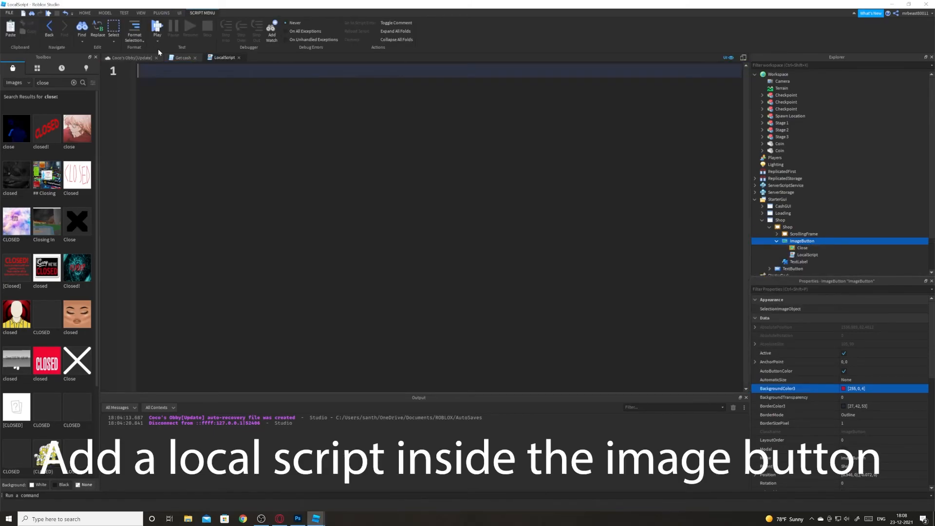
- Copy the whole script of the Shop TextButton into the ImageButton's empty LocalScript
click(770, 269)
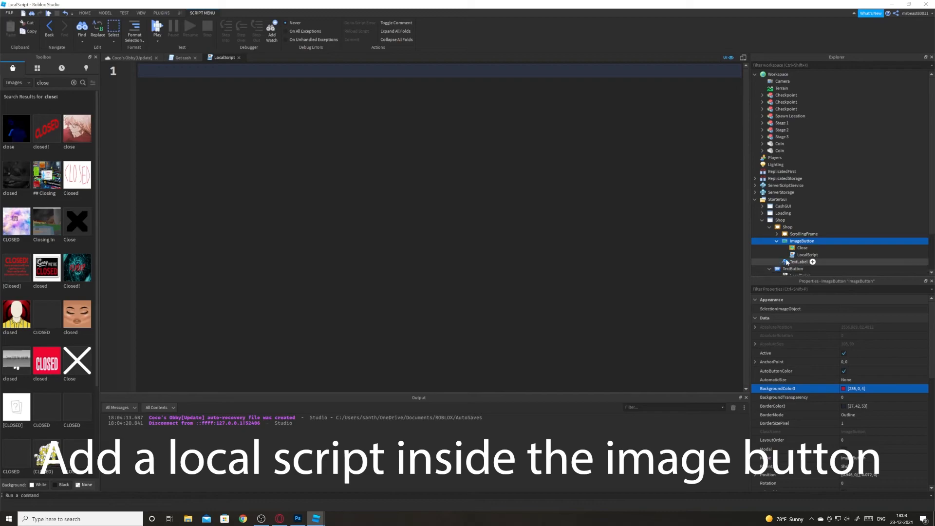
scroll(787, 262, down, 2)
double_click(801, 236)
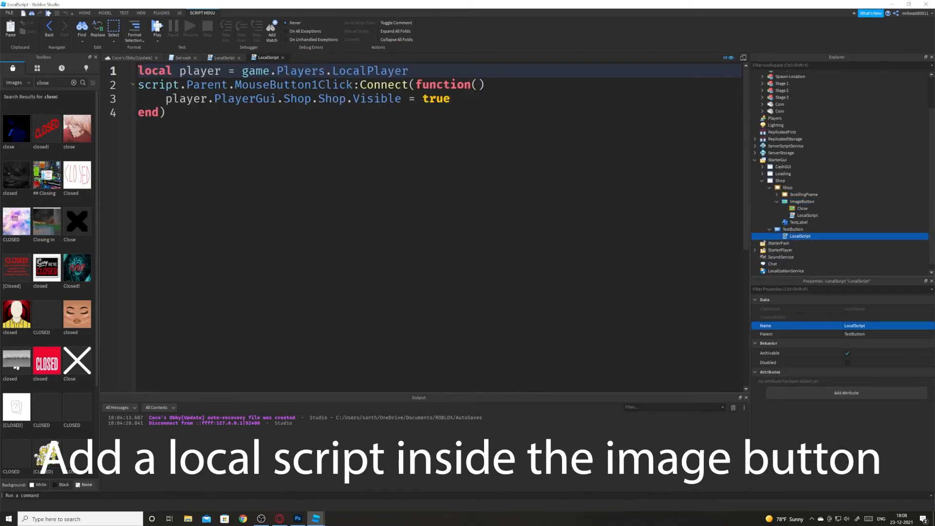
key(ctrl+a)
key(ctrl+c)
click(228, 58)
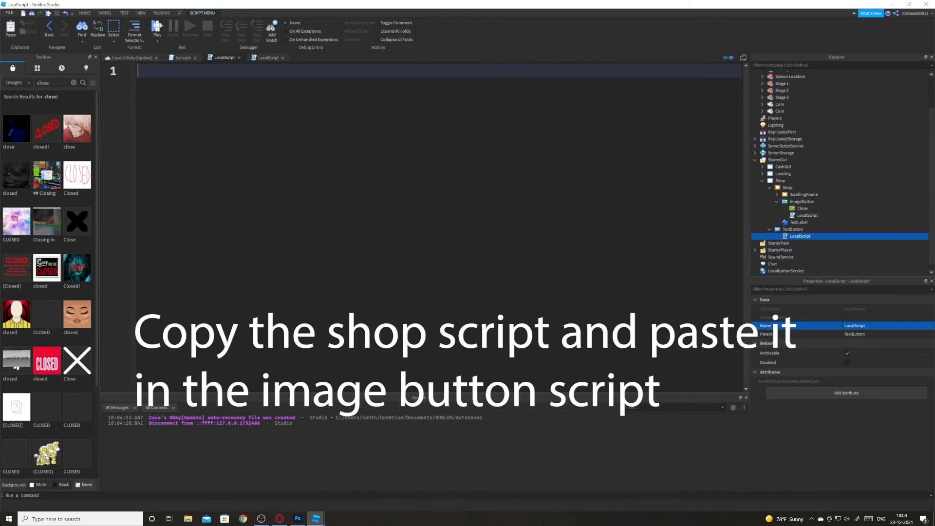
key(ctrl+v)
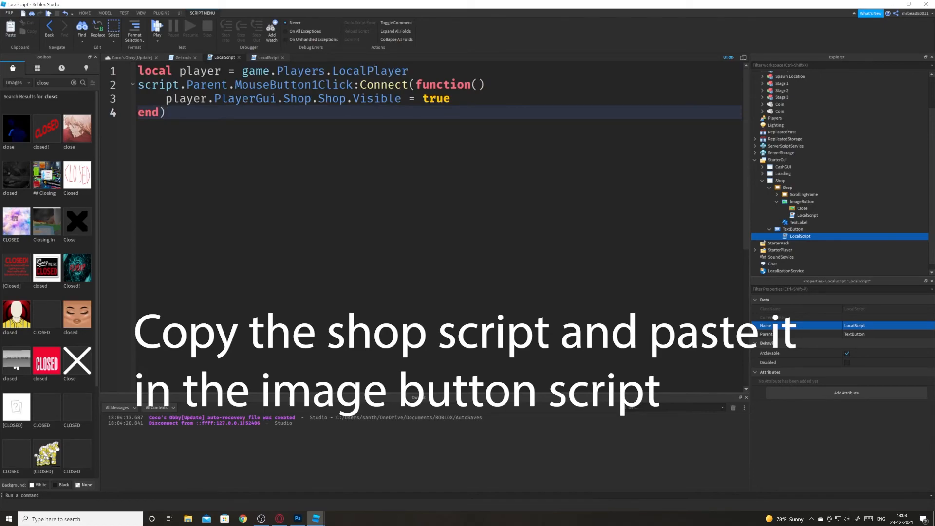
- Change the Visible value on line 3 of the ImageButton script to false and close all open scripts
drag(451, 99, 429, 98)
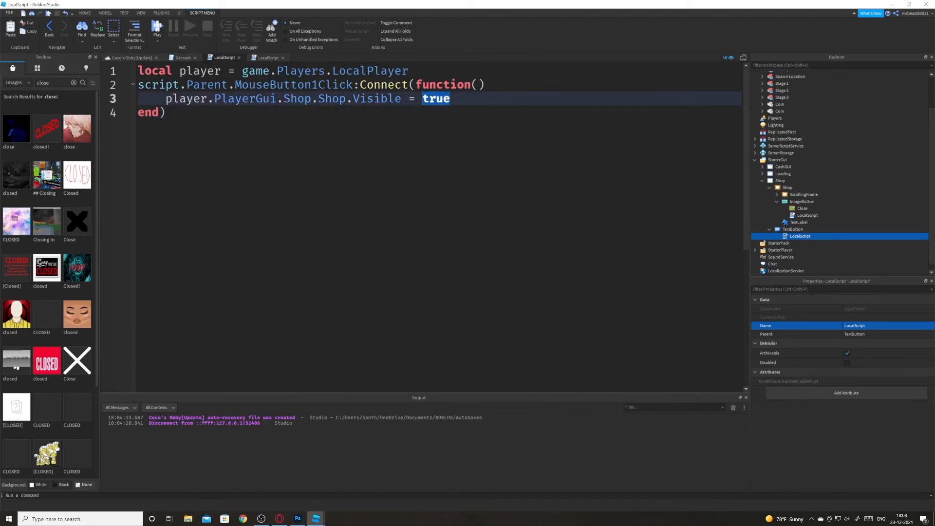
text(false)
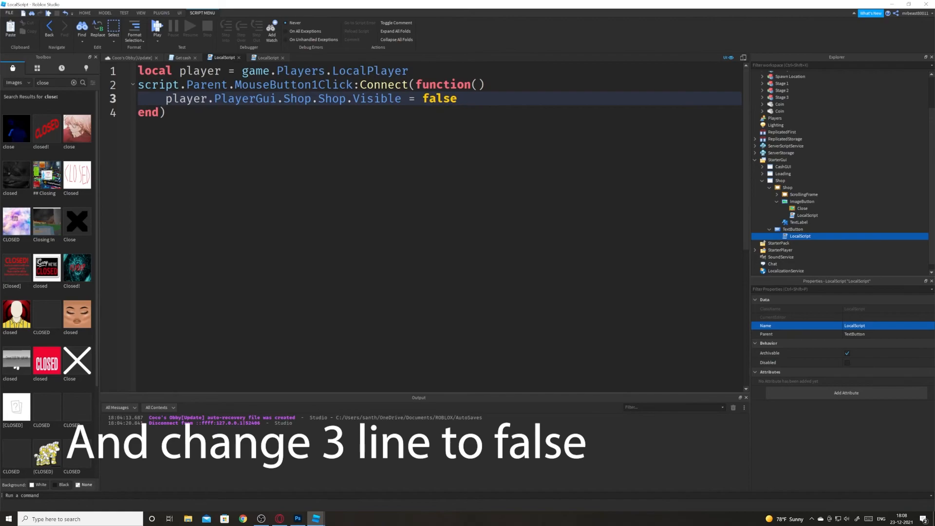
click(239, 58)
click(239, 57)
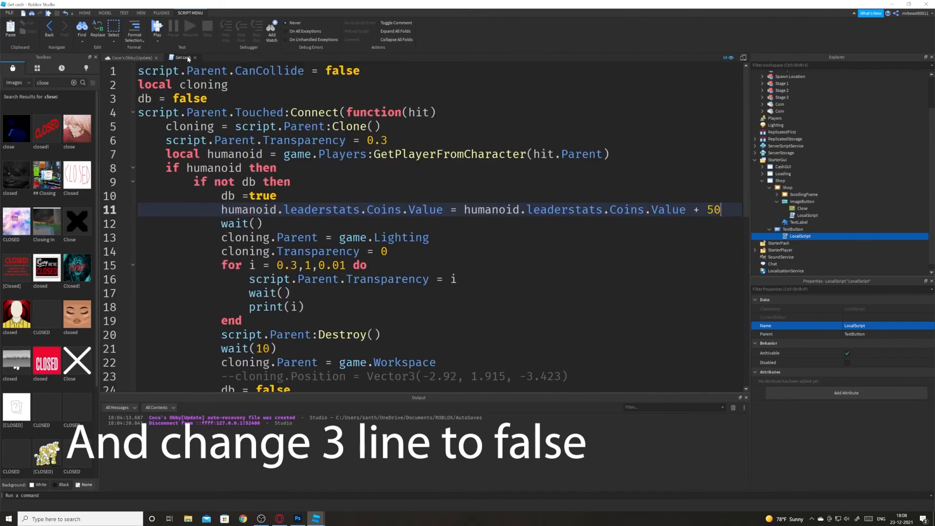
click(193, 57)
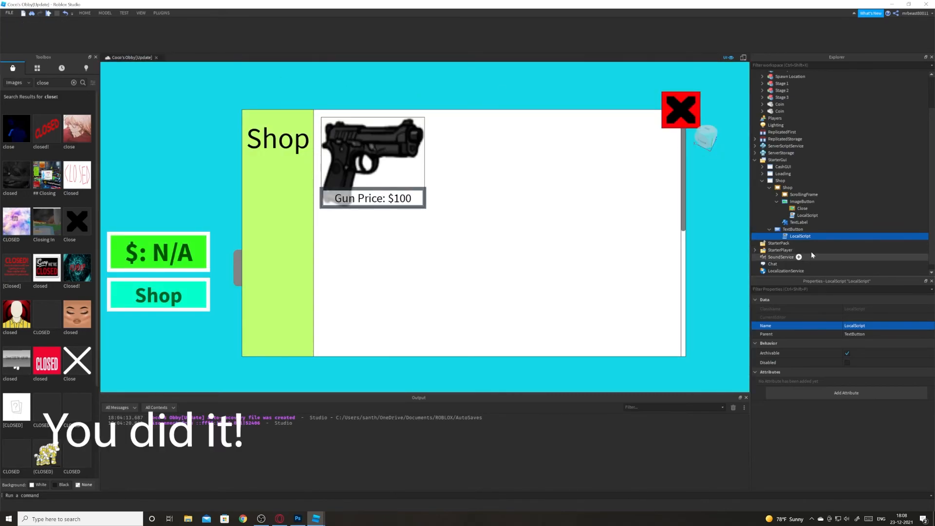
- Turn off the Shop frame's Visible property and collapse the Shop GUI in the object tree
click(770, 229)
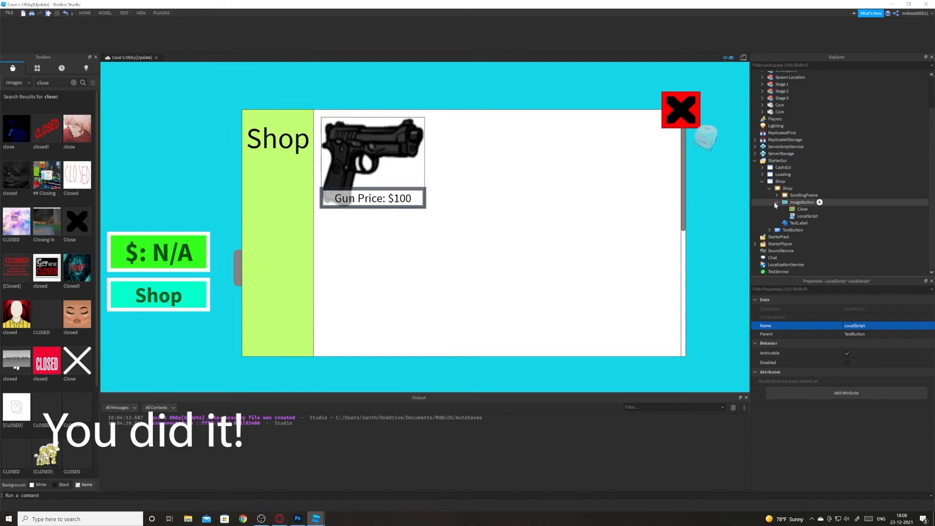
click(776, 202)
click(774, 201)
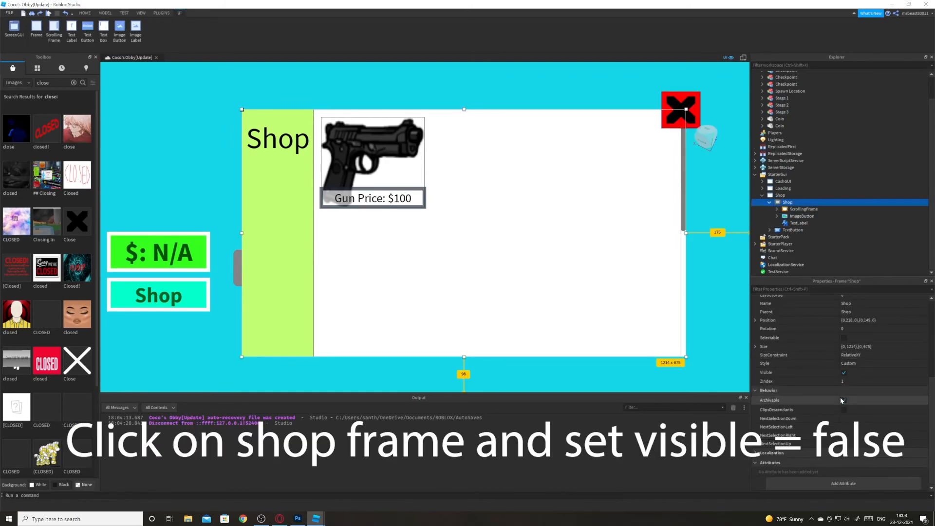
click(844, 373)
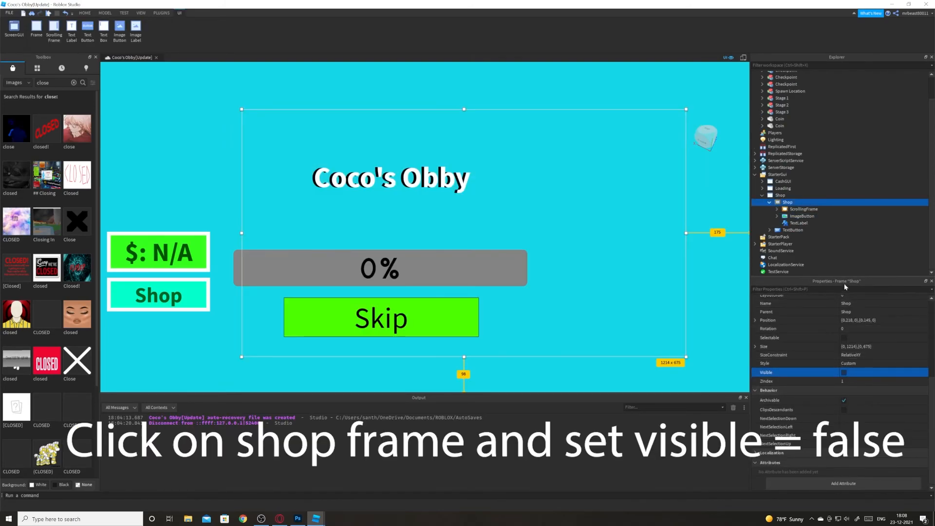
click(769, 203)
click(763, 217)
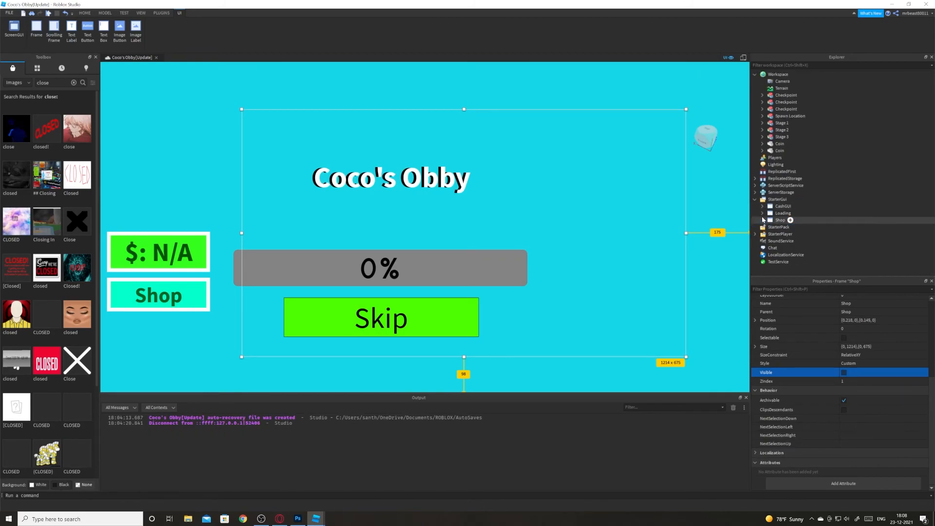
- Playtest the game, skip the loading screen, and test opening and closing the shop with its buttons
click(101, 14)
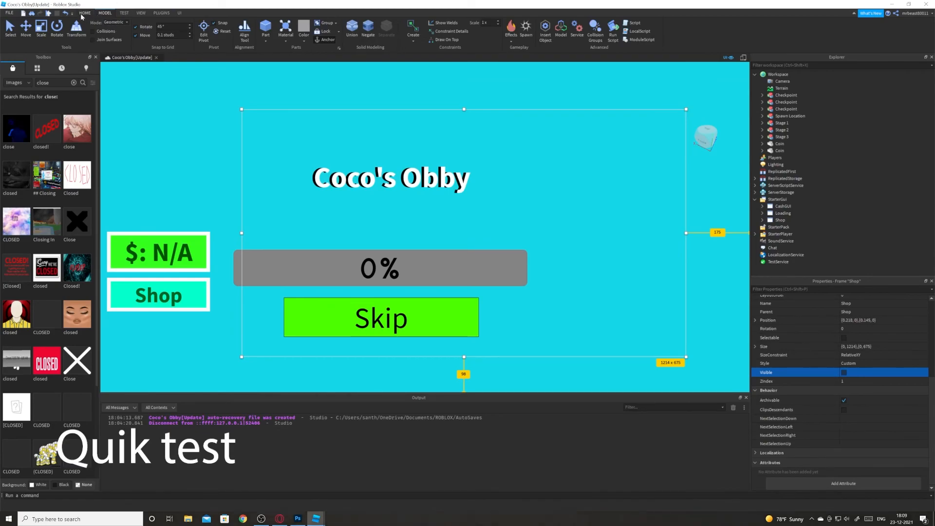
click(84, 14)
click(311, 29)
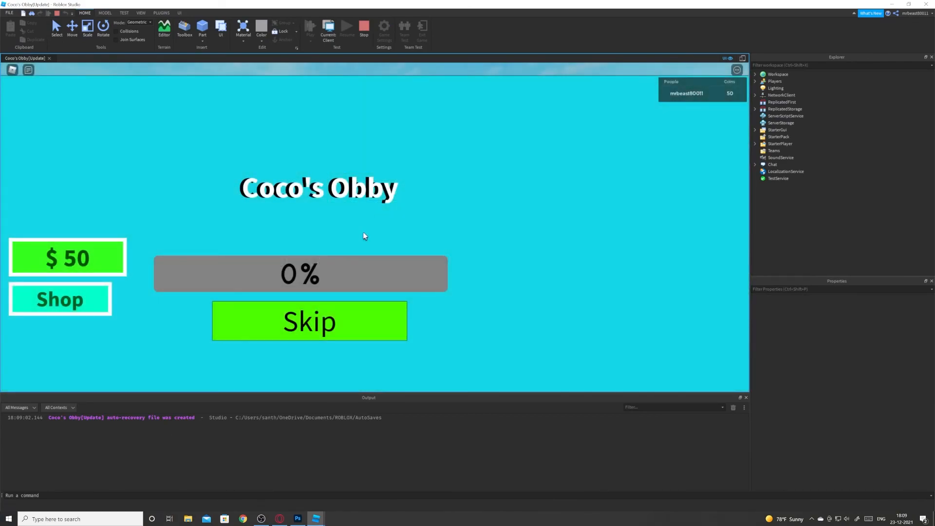
click(310, 320)
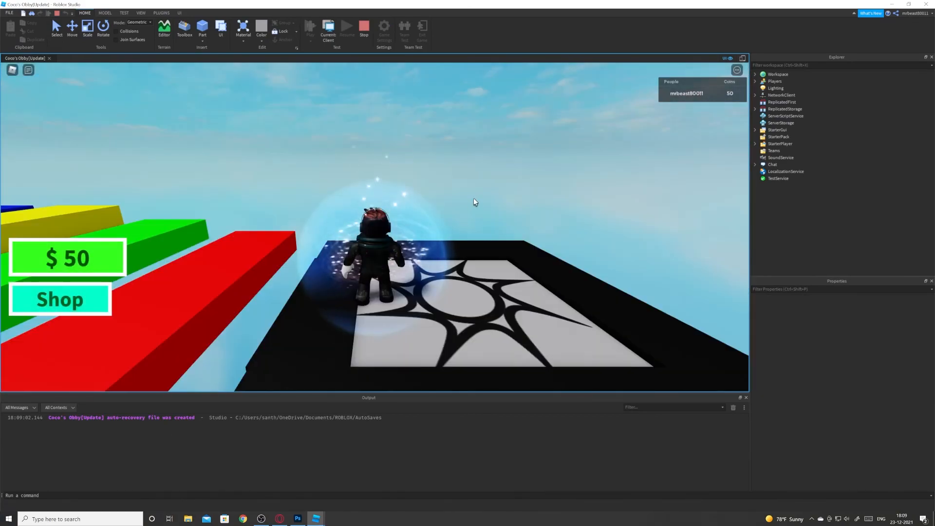
click(90, 301)
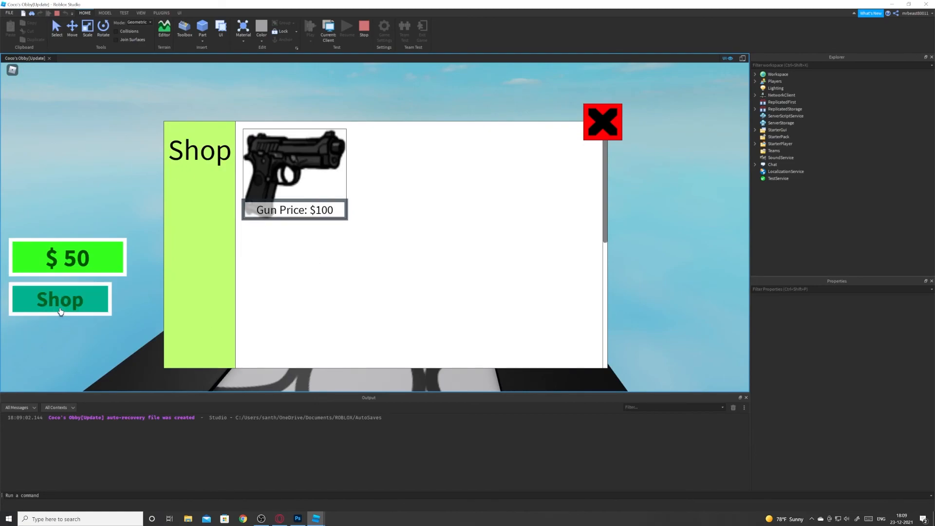
click(612, 128)
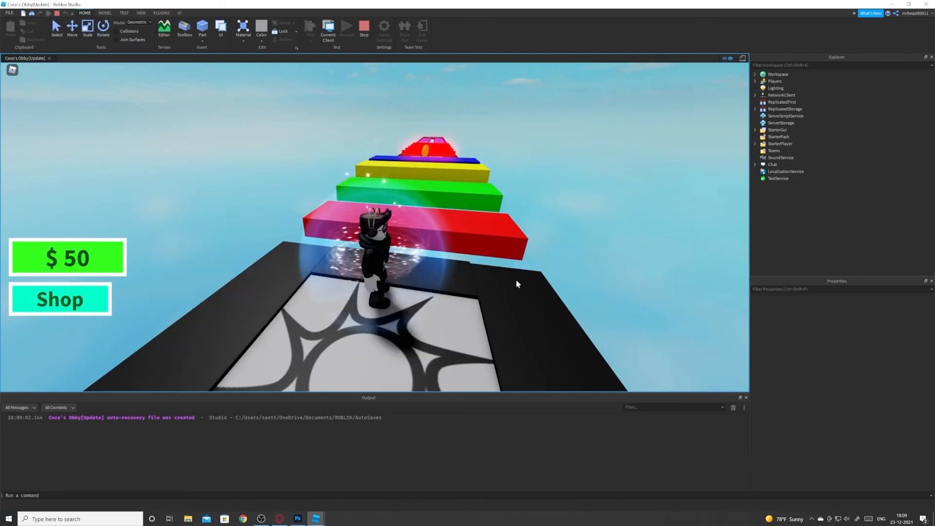
- Run the character over the coloured blocks to the next checkpoint platform and collect the two coins there
key(w)
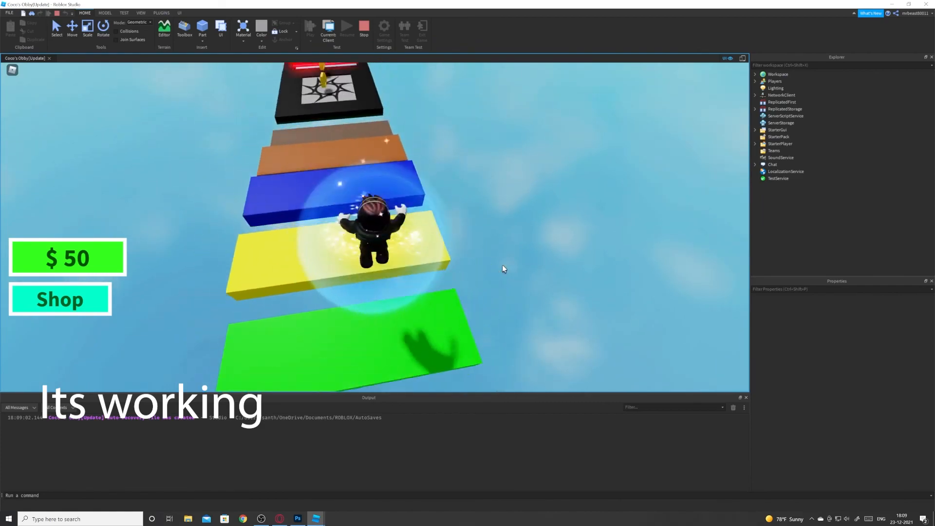
key(w)
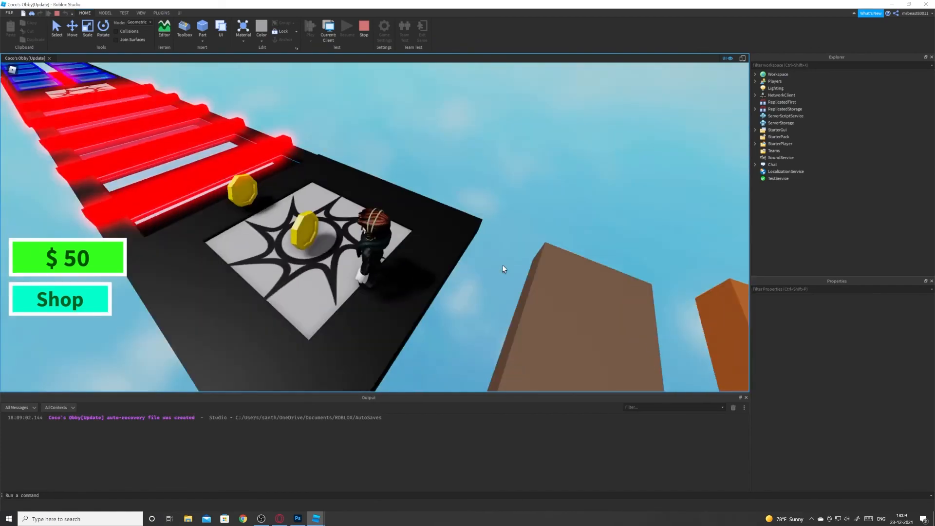
right_drag(502, 265, 502, 265)
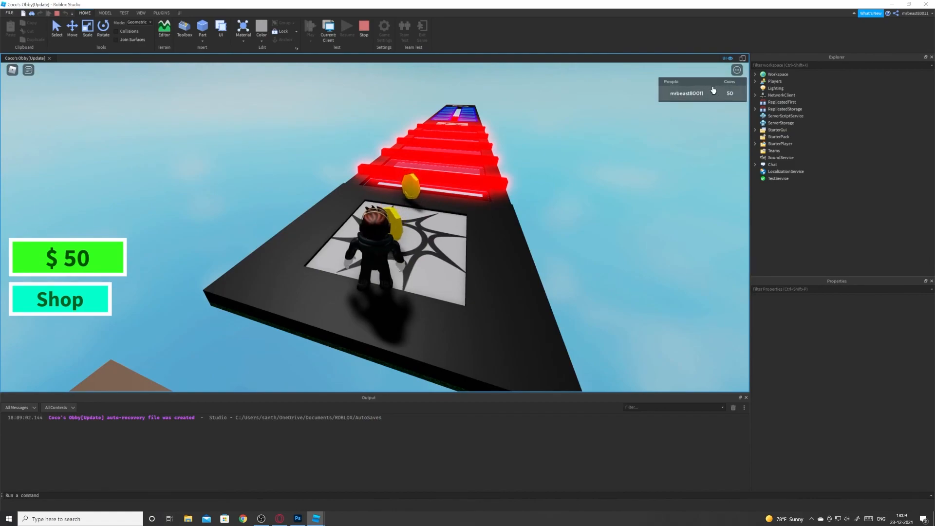
click(725, 96)
click(730, 94)
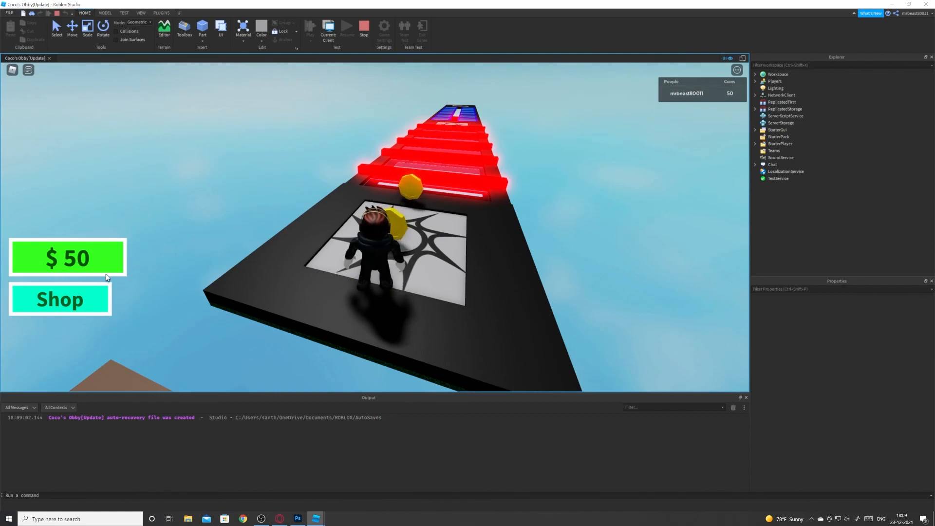
key(w)
right_drag(386, 218, 387, 218)
key(d)
key(s)
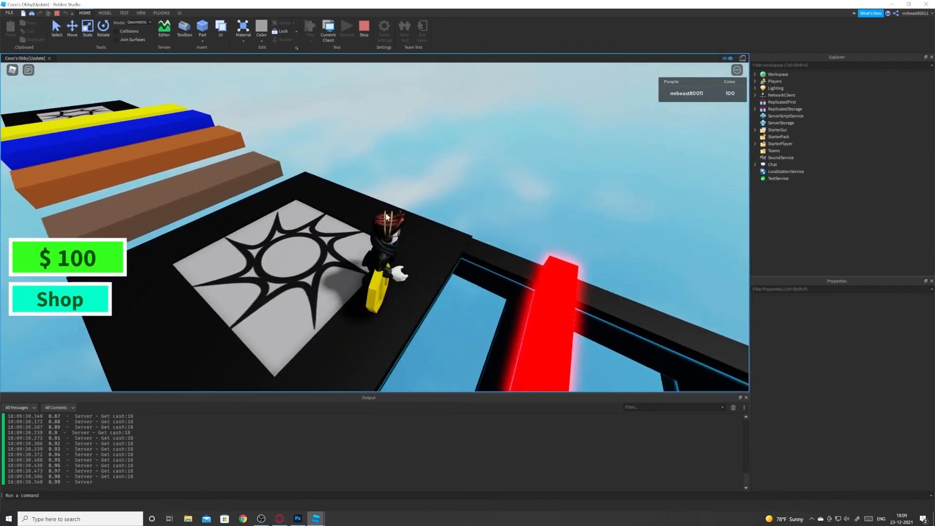
- Test buying the $100 gun from the shop and using it from the hotbar
click(60, 300)
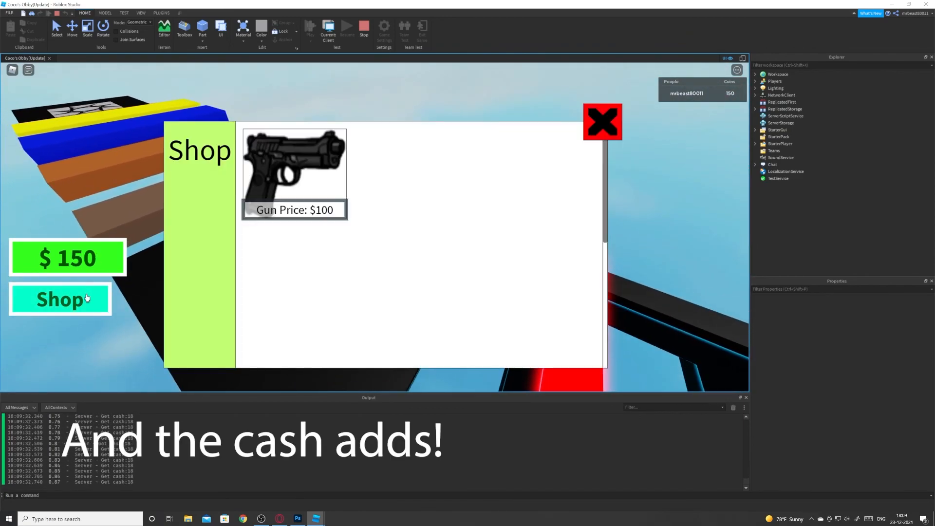
click(298, 163)
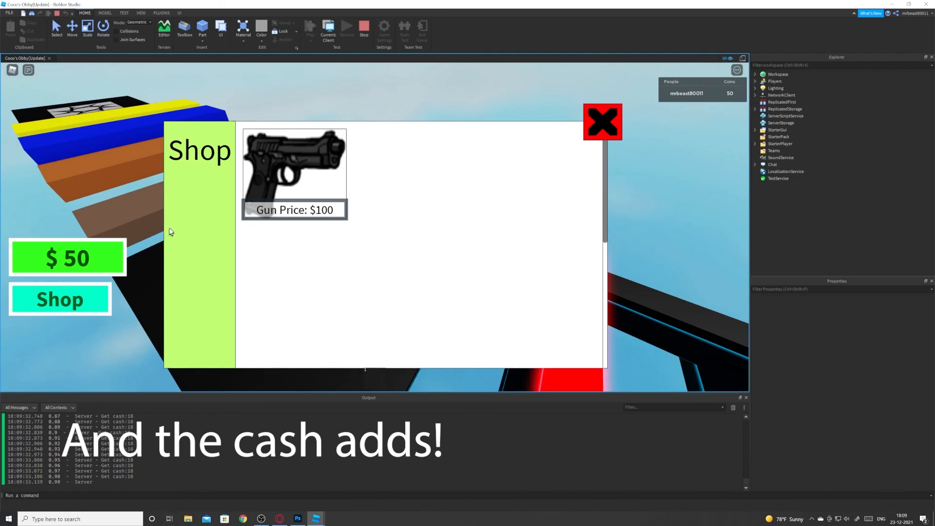
click(603, 122)
click(383, 381)
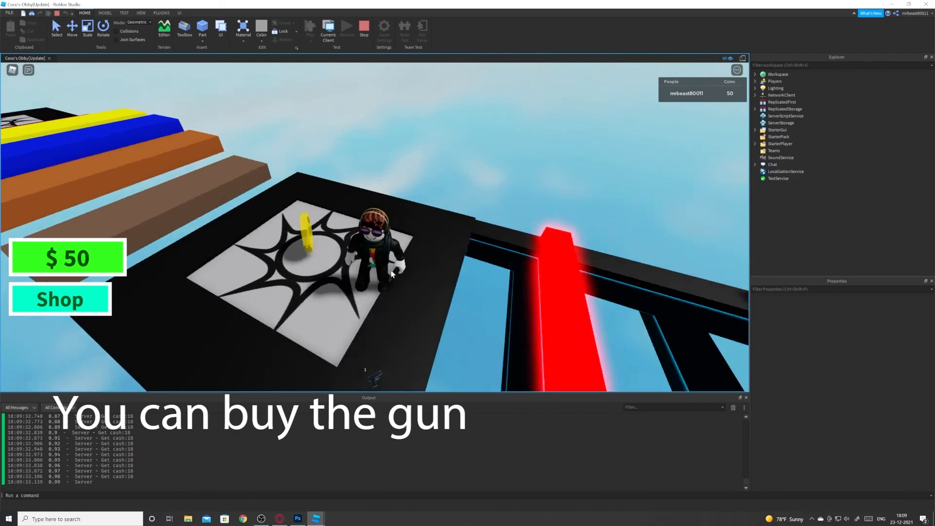
- Collect another coin on the platform and buy a second $100 gun from the shop
key(w)
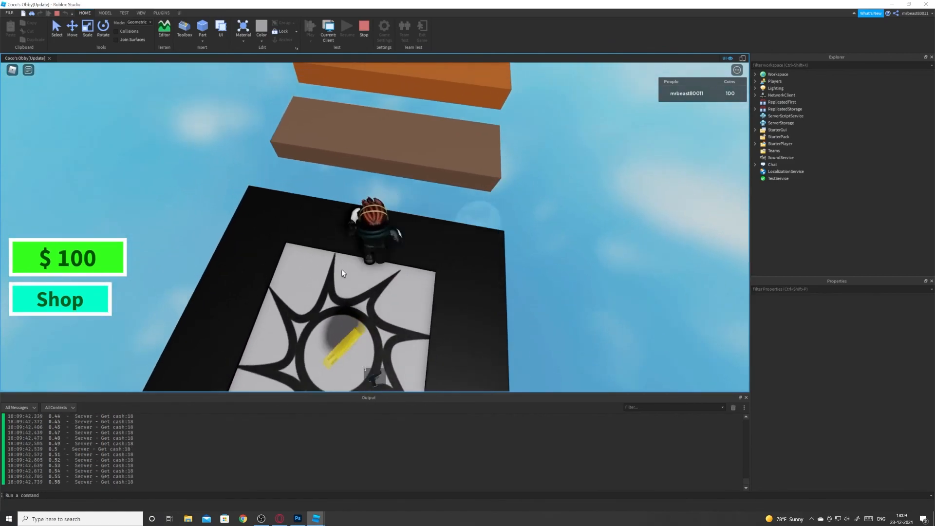
click(62, 308)
click(306, 190)
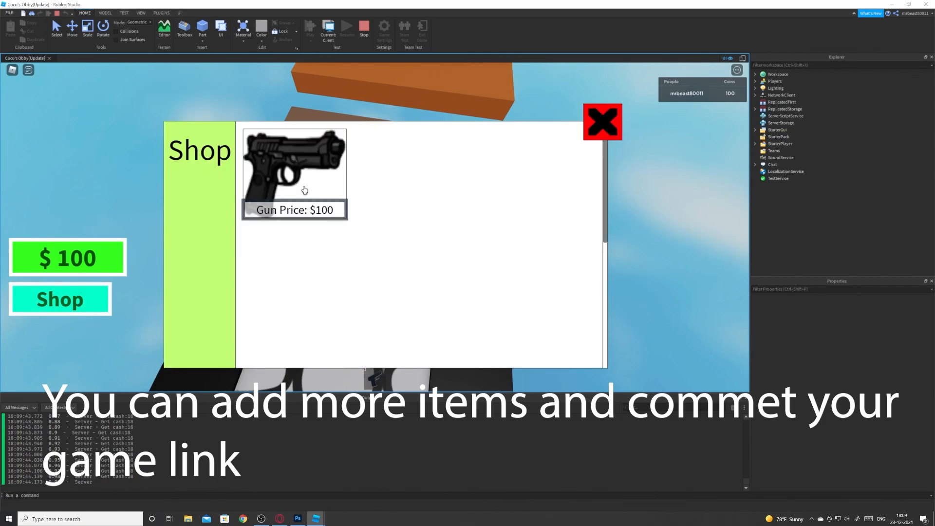
click(613, 118)
- Equip the second gun, put it away, and move the character onto the brown block
key(2)
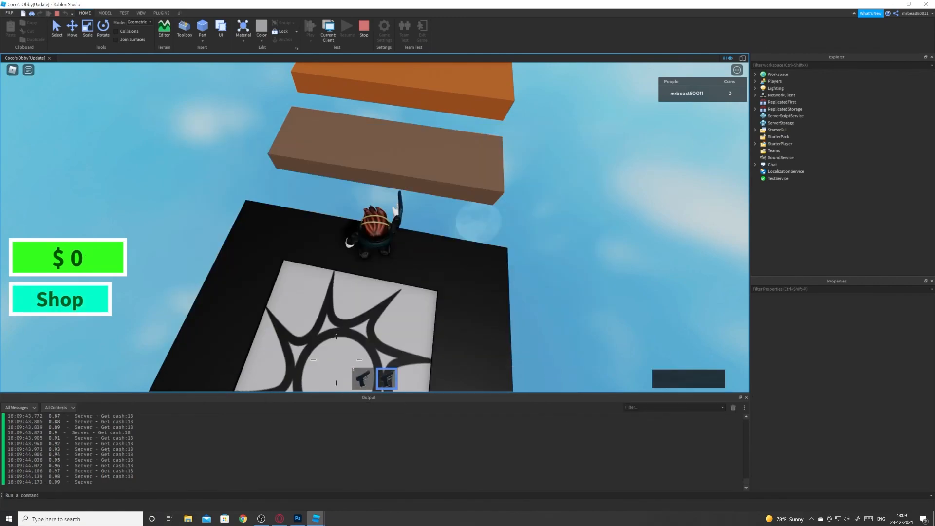
key(2)
key(w)
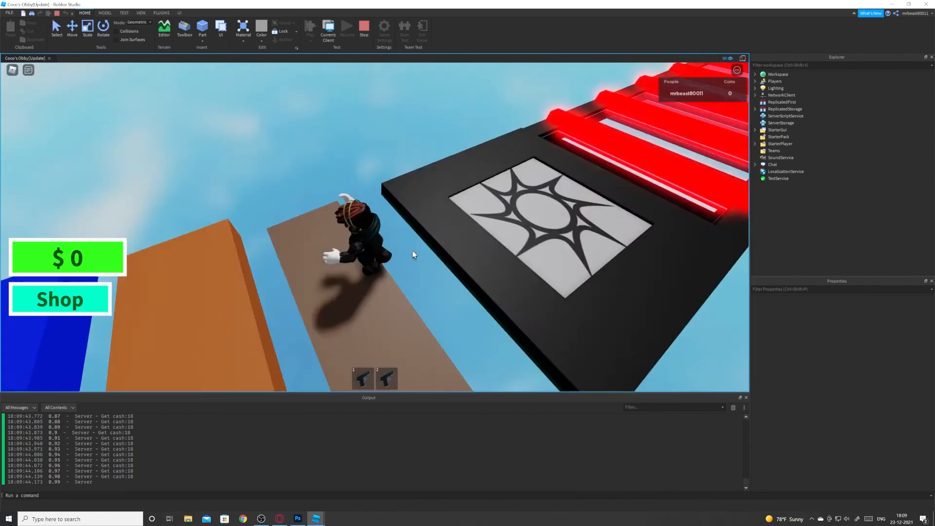